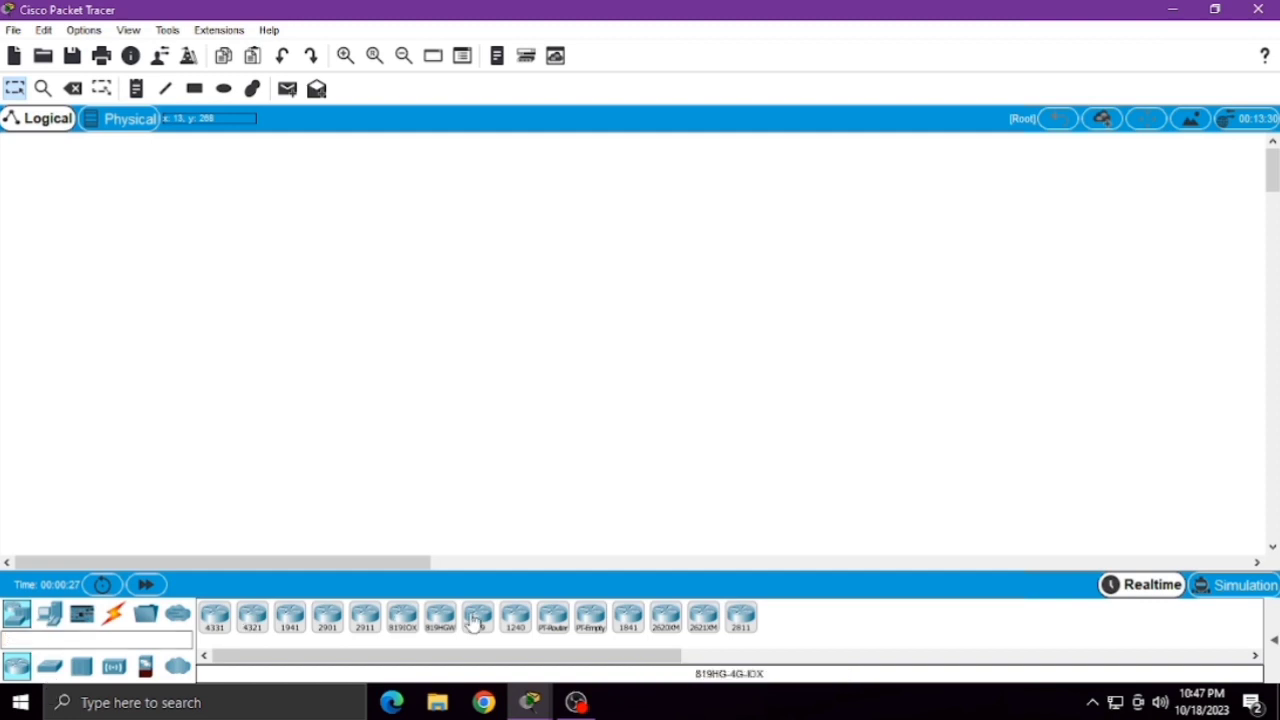
- Place three PT-Router routers in a row and three PT-Switch switches, one below each router
drag(553, 622, 908, 190)
click(50, 666)
drag(253, 632, 263, 322)
drag(253, 622, 914, 330)
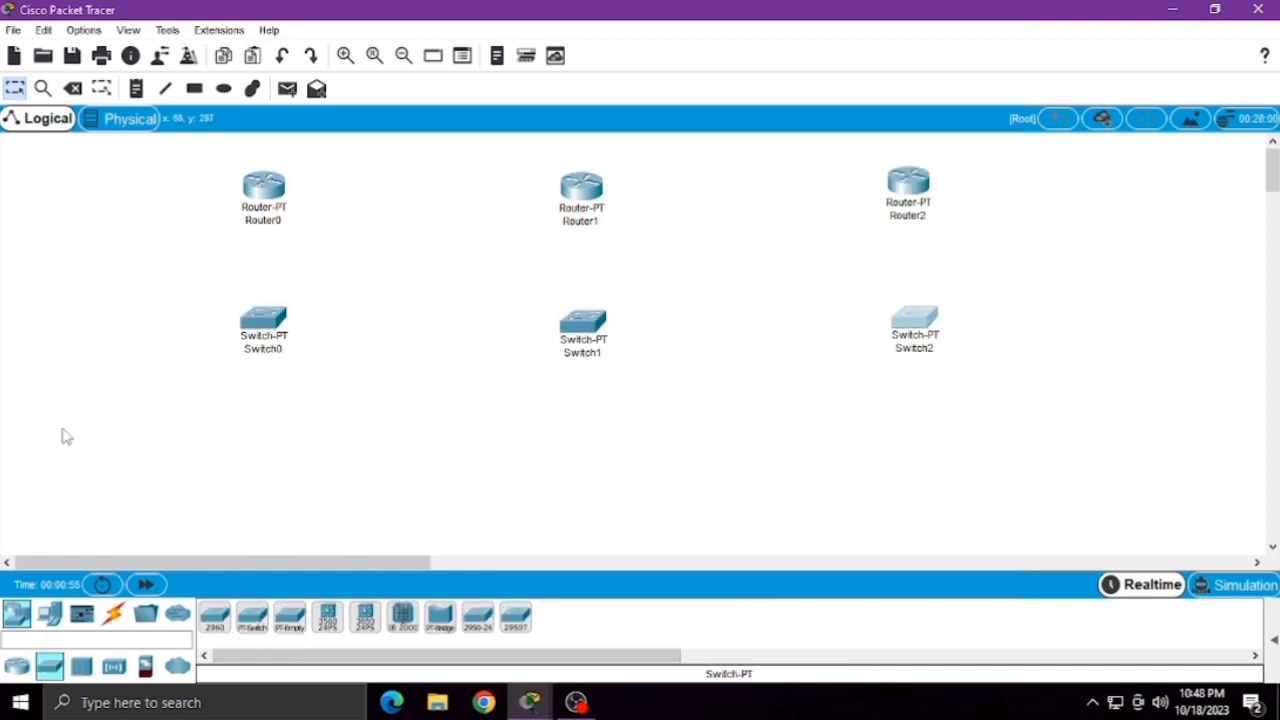
- Place nine PCs, PC0 to PC8, in a row below the switches, three per switch
click(53, 625)
drag(215, 618, 124, 500)
drag(215, 618, 897, 455)
drag(215, 618, 1021, 462)
- Reposition the PCs so each group of three is evenly spaced and aligned beneath its switch
drag(897, 455, 912, 460)
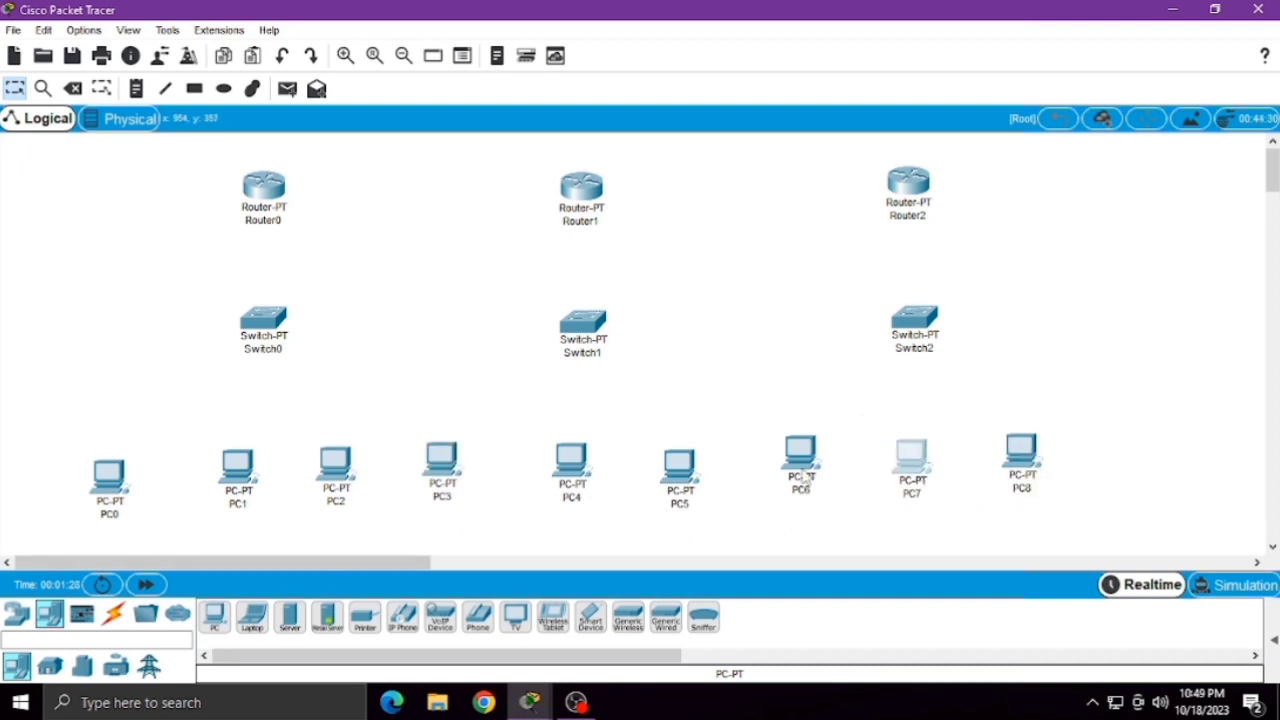
drag(800, 455, 814, 462)
click(932, 462)
drag(932, 462, 938, 469)
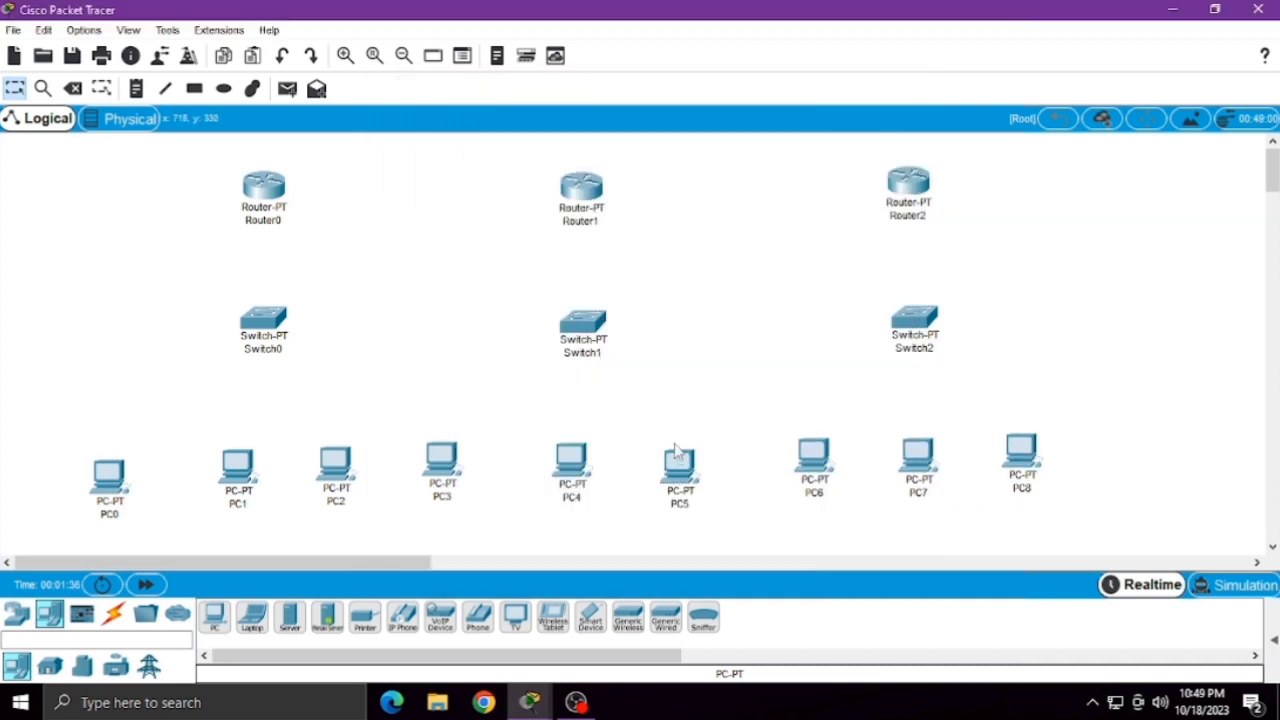
drag(685, 467, 688, 460)
drag(575, 470, 586, 465)
drag(468, 474, 498, 470)
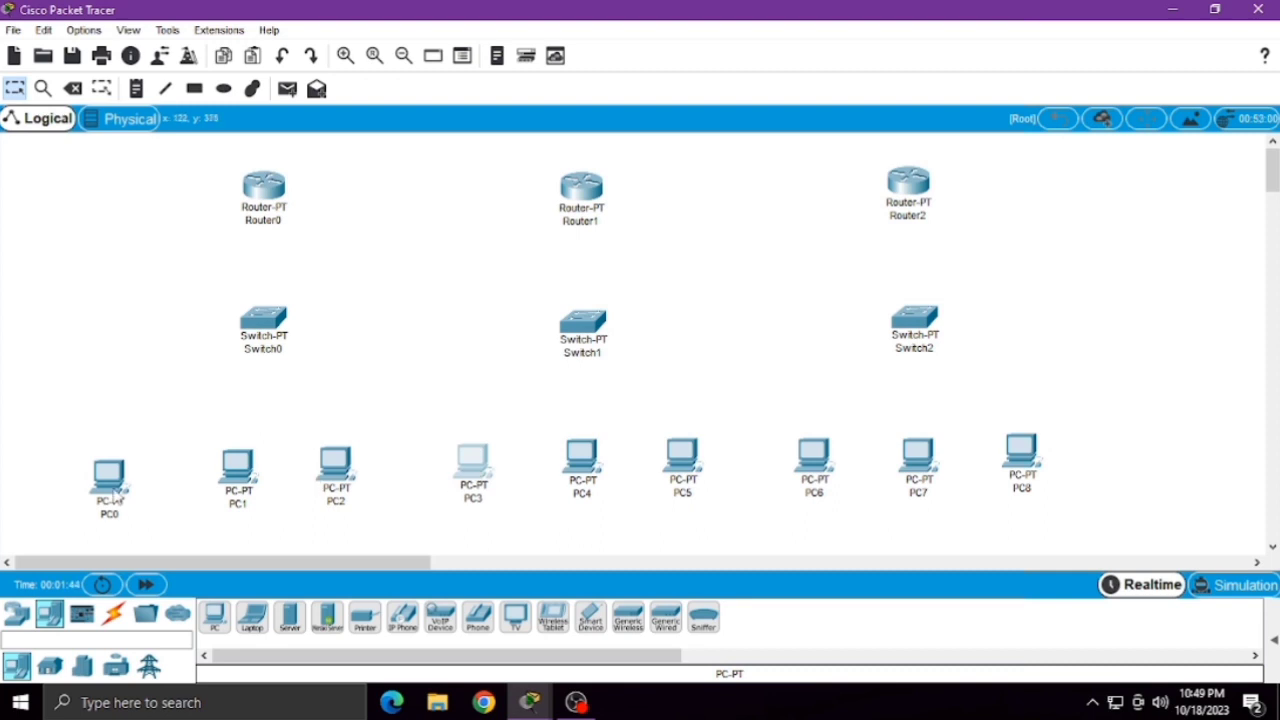
drag(116, 486, 146, 476)
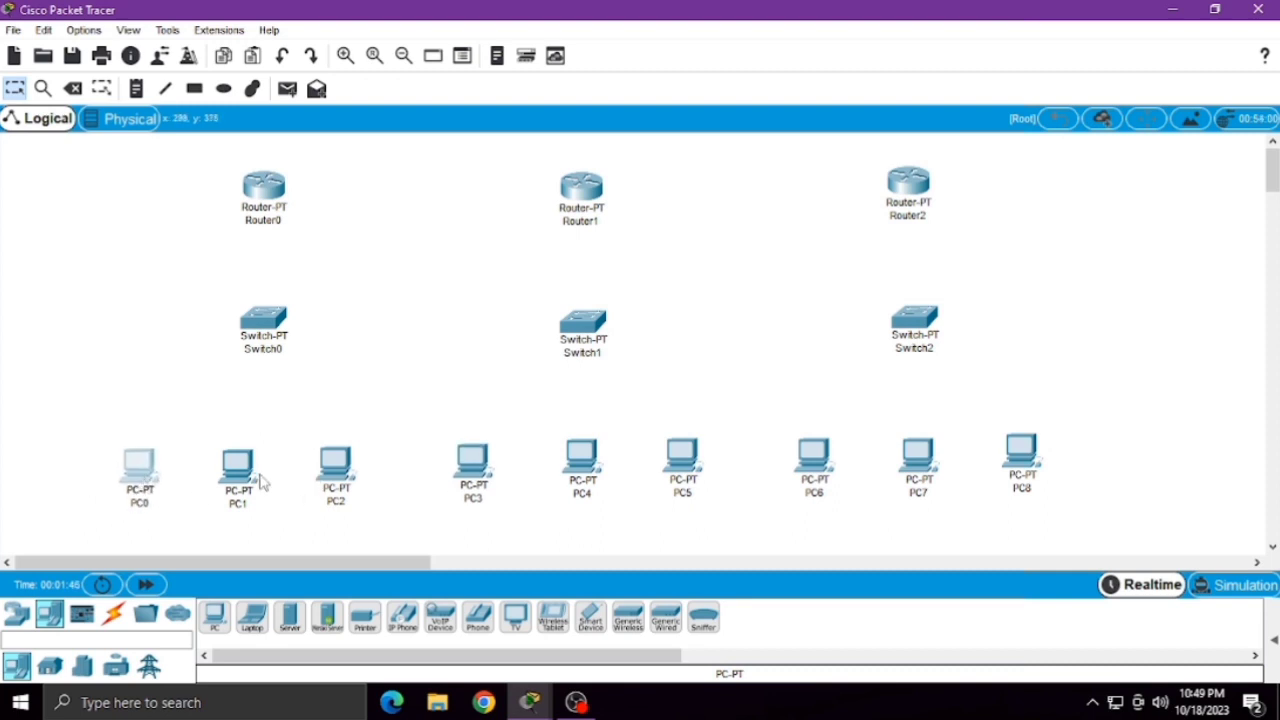
- Prefix the display names of Router0, Router1 and Router2 with the author's name, keeping the original labels
click(259, 221)
text(sitinurai)
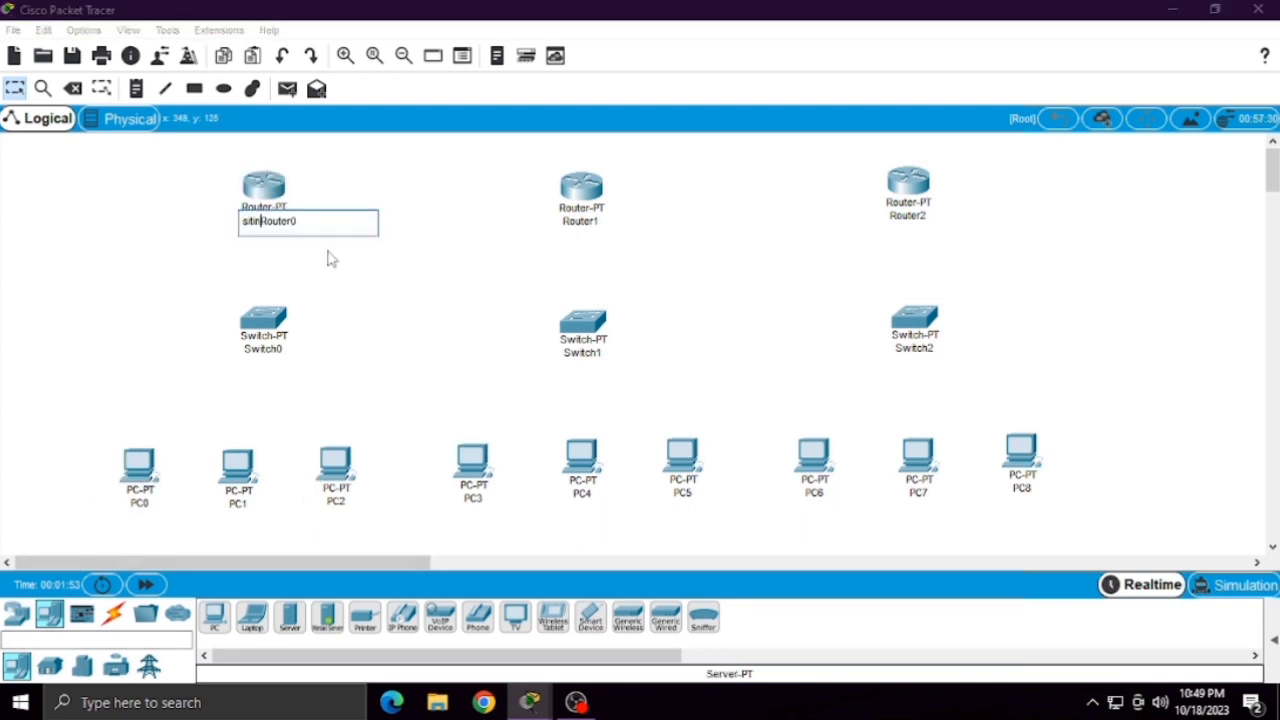
key(BackSpace)
text(zizah)
click(580, 221)
text(sitinurazizah)
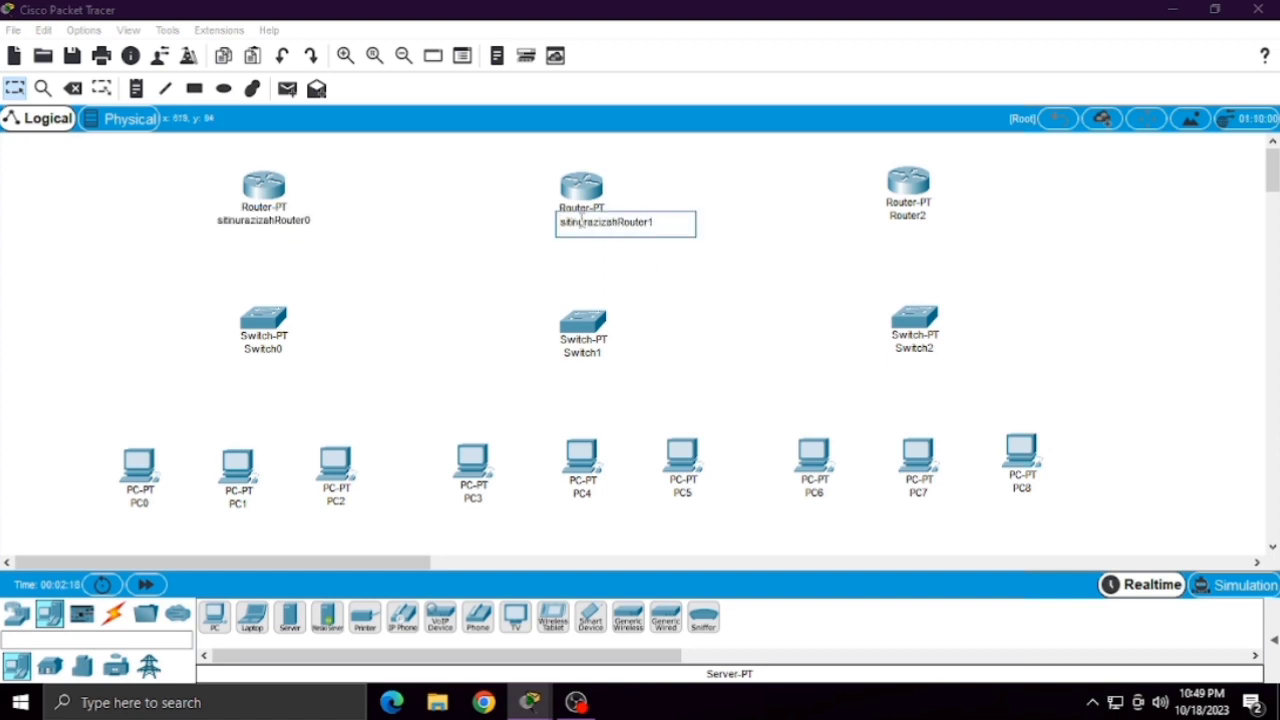
click(905, 215)
text(sitinurazizah)
- Prefix the display names of Switch0, Switch1 and Switch2 with the author's name
click(268, 349)
text(sitinurazizah)
click(582, 352)
text(sitinurazizah)
click(934, 350)
text(sitinurazizah)
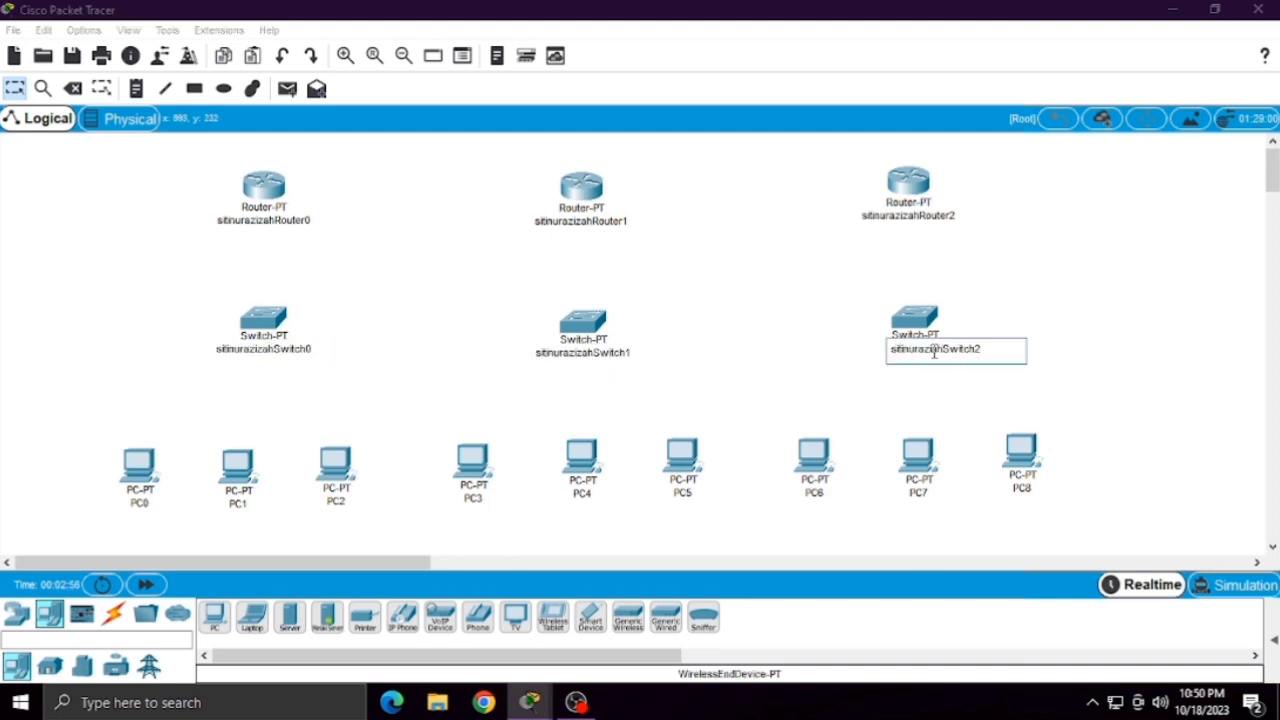
- Prefix the display names of PC0, PC1 and PC2 with the author's name
click(140, 503)
text(sitinurazizah)
click(245, 505)
text(sitinurazizah)
click(340, 501)
text(sitinurazizah)
- Prefix the display names of PC3, PC4 and PC5 with the author's name
click(473, 497)
text(sitinurazizah)
click(583, 493)
text(sitinurazizah)
click(766, 520)
click(683, 492)
text(sitinurazizah)
- Prefix the display names of PC6, PC7 and PC8 with the author's name
click(814, 492)
text(sitinurazizah)
click(918, 492)
text(sitinurazizah)
click(1021, 488)
text(sitinurazizah)
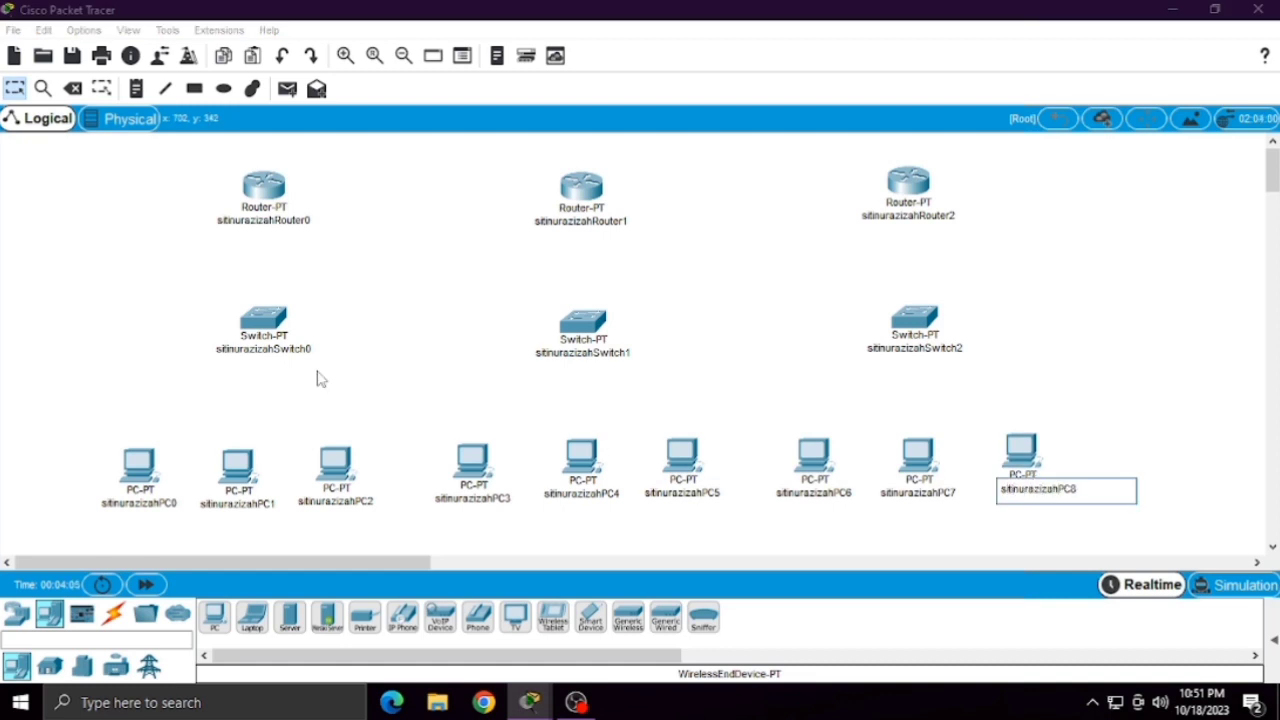
- Cable Switch0 ports Fa0/1, Fa1/1 and Fa2/1 to Fa0 on PC0, PC1 and PC2 with copper straight-through
click(113, 613)
click(215, 617)
click(258, 335)
click(140, 462)
click(290, 620)
click(271, 318)
click(337, 350)
click(246, 474)
click(298, 507)
click(290, 624)
click(271, 318)
click(350, 345)
click(335, 462)
click(400, 534)
- Cable Switch1 ports Fa0/1, Fa1/1 and Fa2/1 to Fa0 on PC3, PC4 and PC5 with copper straight-through
click(290, 620)
click(583, 320)
click(634, 366)
click(472, 460)
click(517, 545)
click(290, 617)
click(583, 320)
click(600, 362)
click(582, 455)
click(630, 517)
click(290, 617)
click(590, 323)
click(626, 360)
click(688, 453)
click(730, 525)
- Cable Switch2 ports Fa0/1, Fa1/1 and Fa2/1 to Fa0 on PC6, PC7 and PC8 with copper straight-through
click(290, 618)
click(914, 318)
click(945, 355)
click(816, 452)
click(870, 523)
click(290, 618)
click(910, 320)
click(957, 363)
click(917, 455)
click(929, 530)
click(914, 318)
click(957, 383)
click(1021, 452)
click(1040, 518)
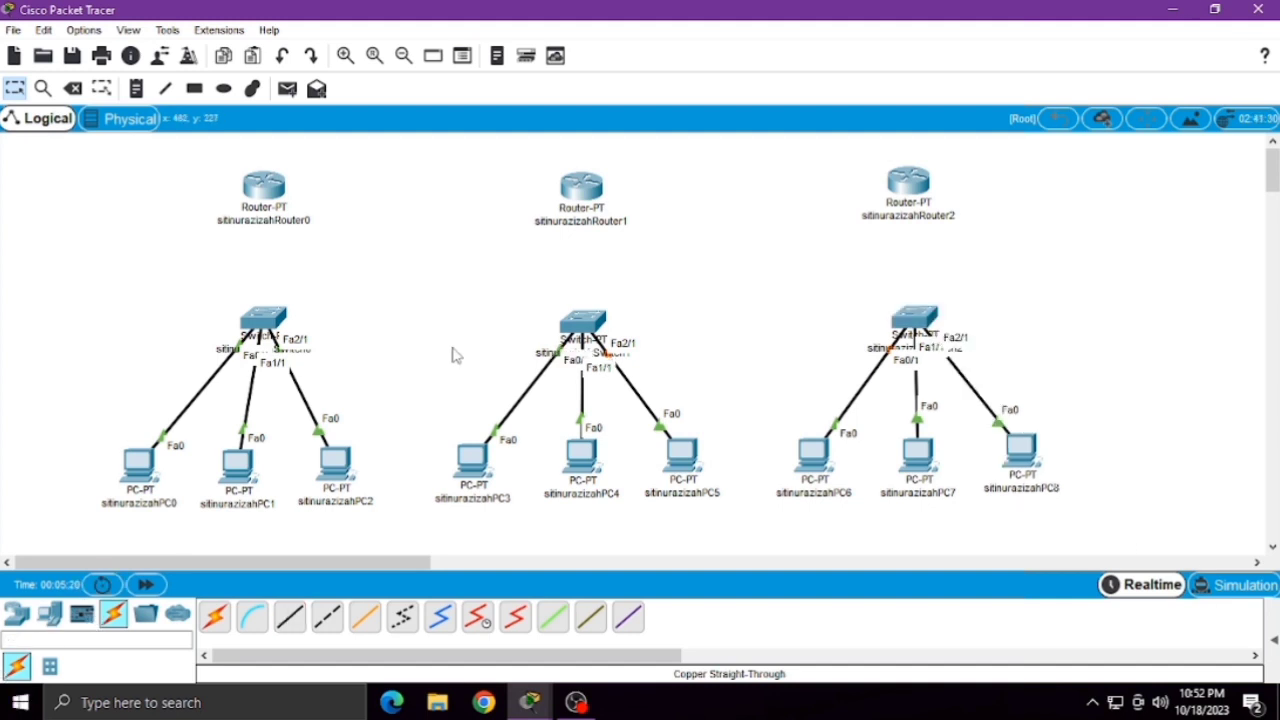
- Connect Fa0/0 on each of the three routers to Fa3/1 on the switch below it with copper straight-through cables
click(290, 618)
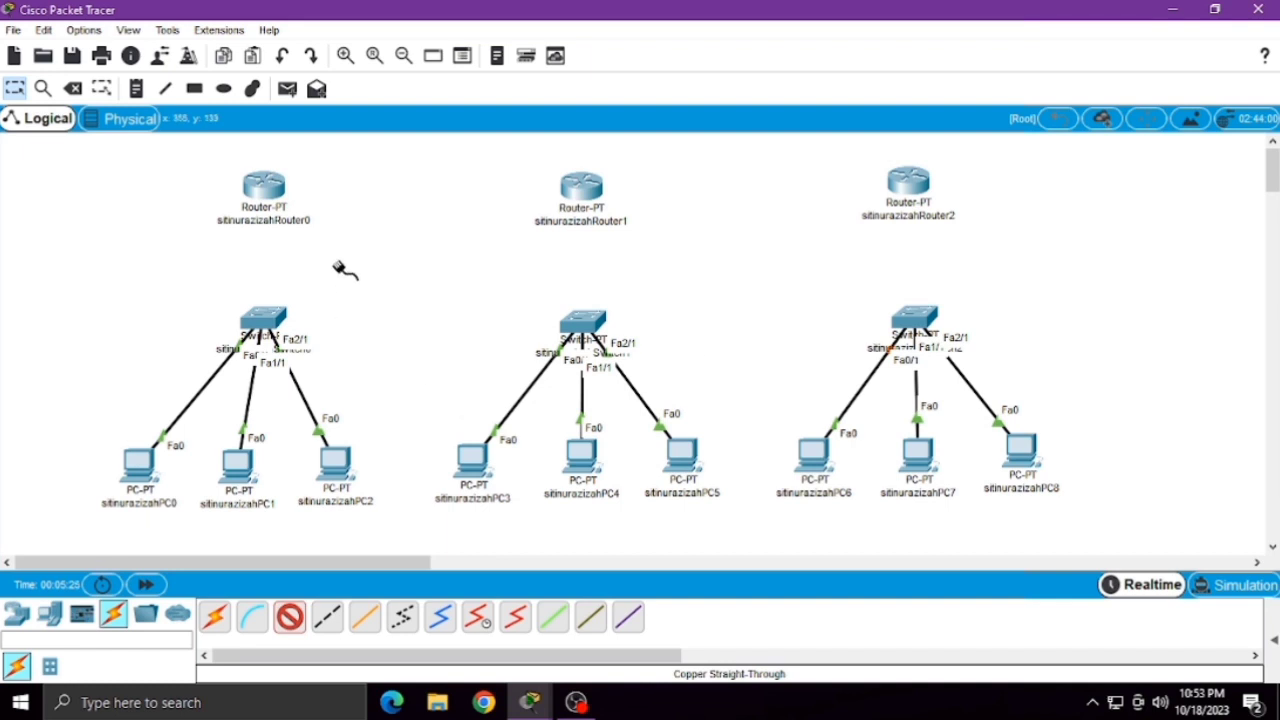
click(265, 189)
click(330, 241)
click(265, 322)
click(300, 372)
click(580, 185)
click(630, 234)
click(583, 320)
click(645, 391)
click(289, 617)
click(908, 183)
click(942, 243)
click(916, 310)
click(968, 337)
- Link Router0 Se2/0 to Router1 Se2/0 and Router1 Se3/0 to Router2 Se3/0 with Serial DTE cables
click(515, 617)
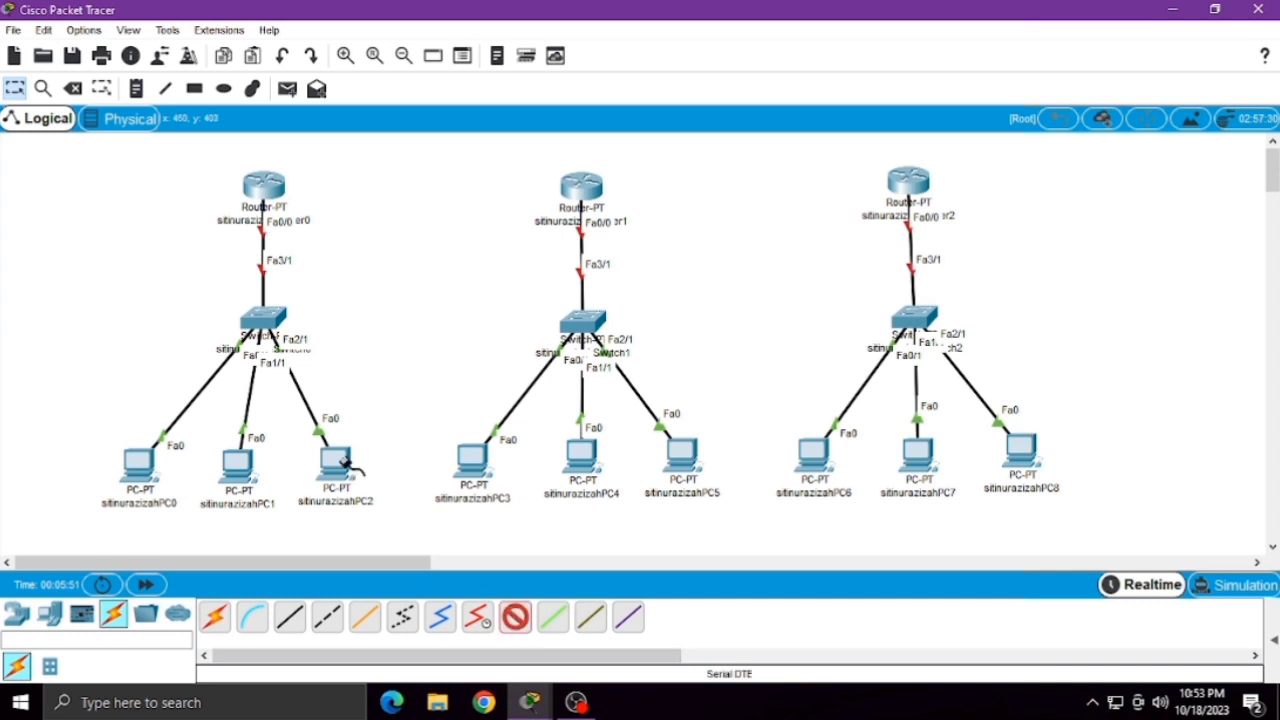
click(264, 184)
click(300, 248)
click(583, 187)
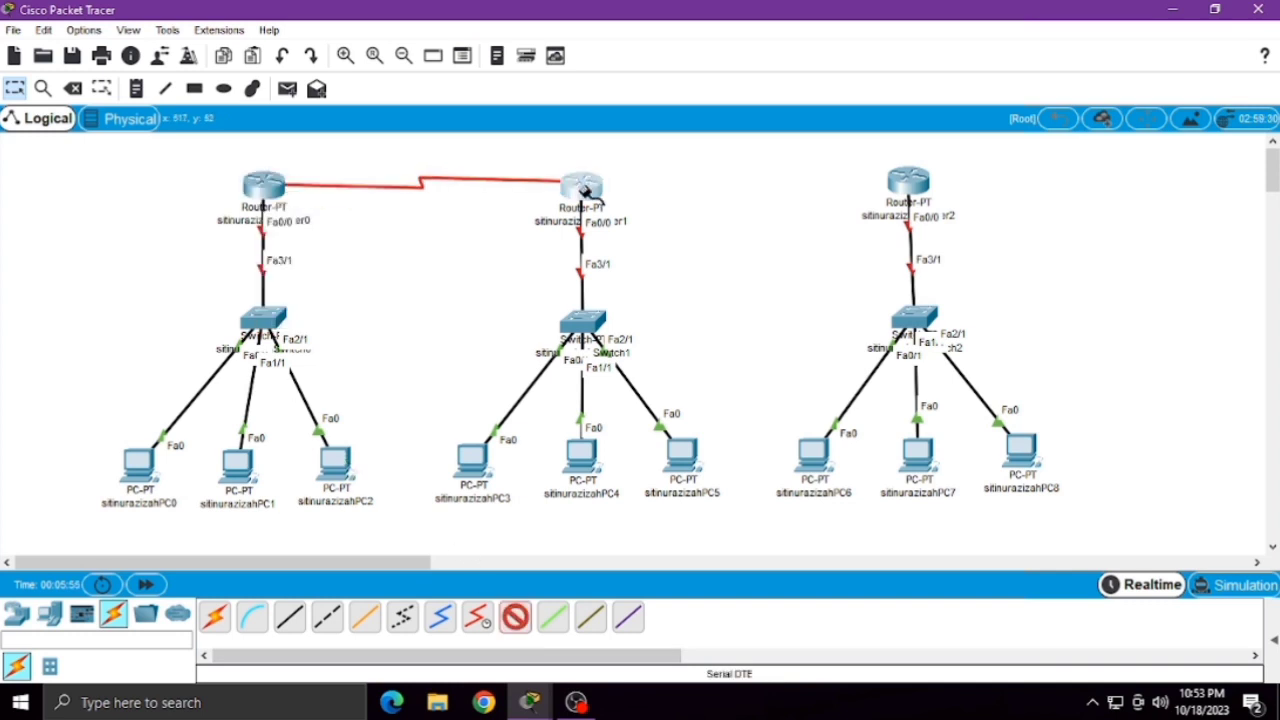
click(630, 254)
click(594, 190)
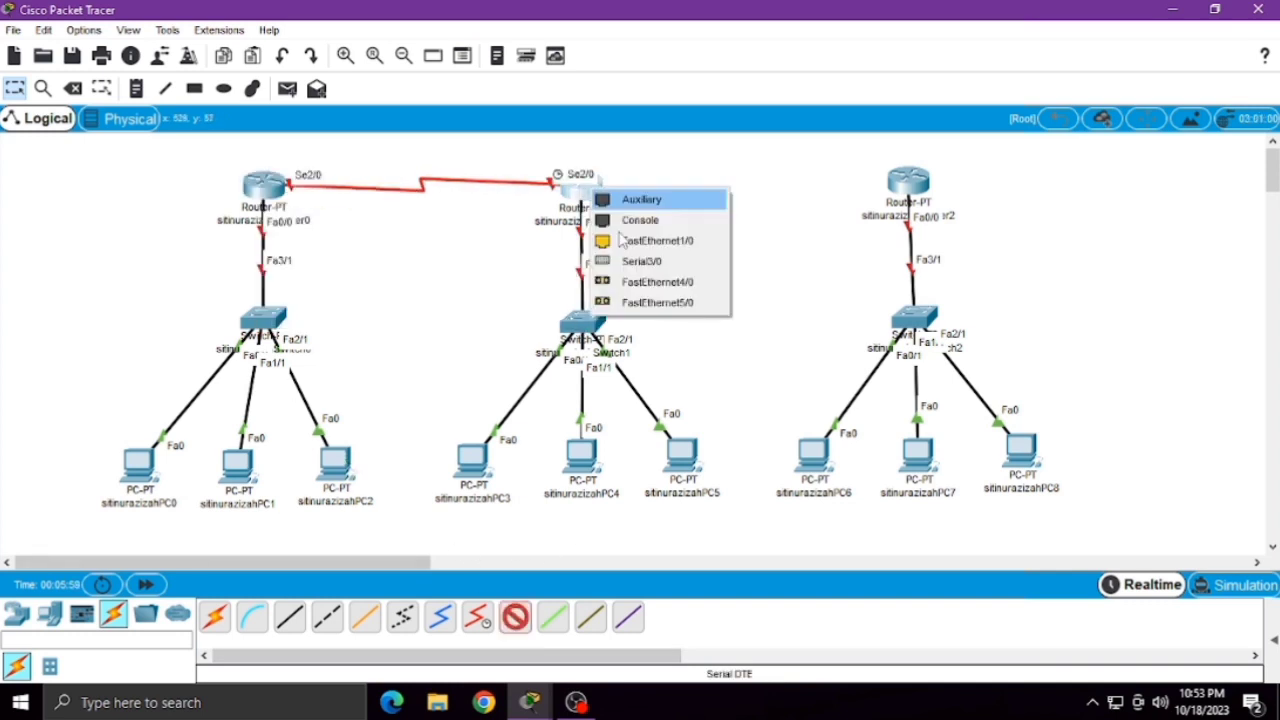
click(641, 261)
click(902, 186)
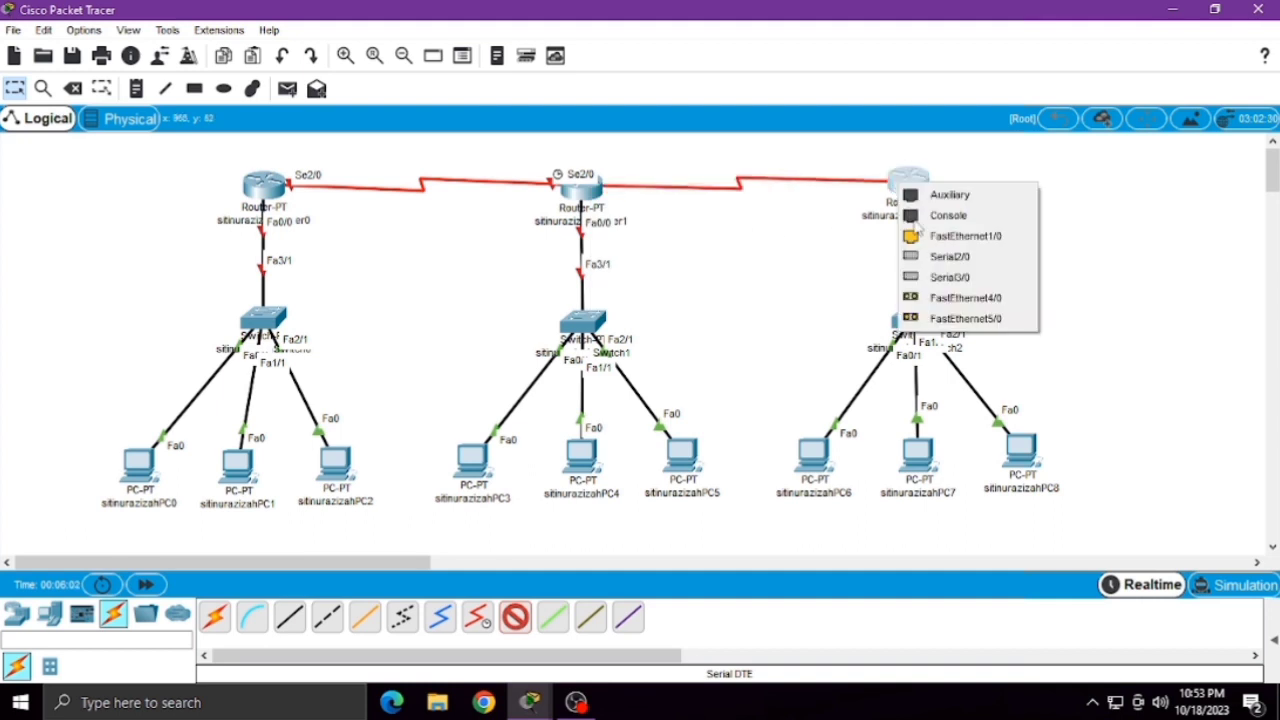
click(937, 277)
- Move the switches slightly down and shift PC1, PC2 and PC5 slightly to tidy the layout
drag(269, 319, 269, 327)
drag(237, 467, 253, 463)
drag(340, 473, 349, 473)
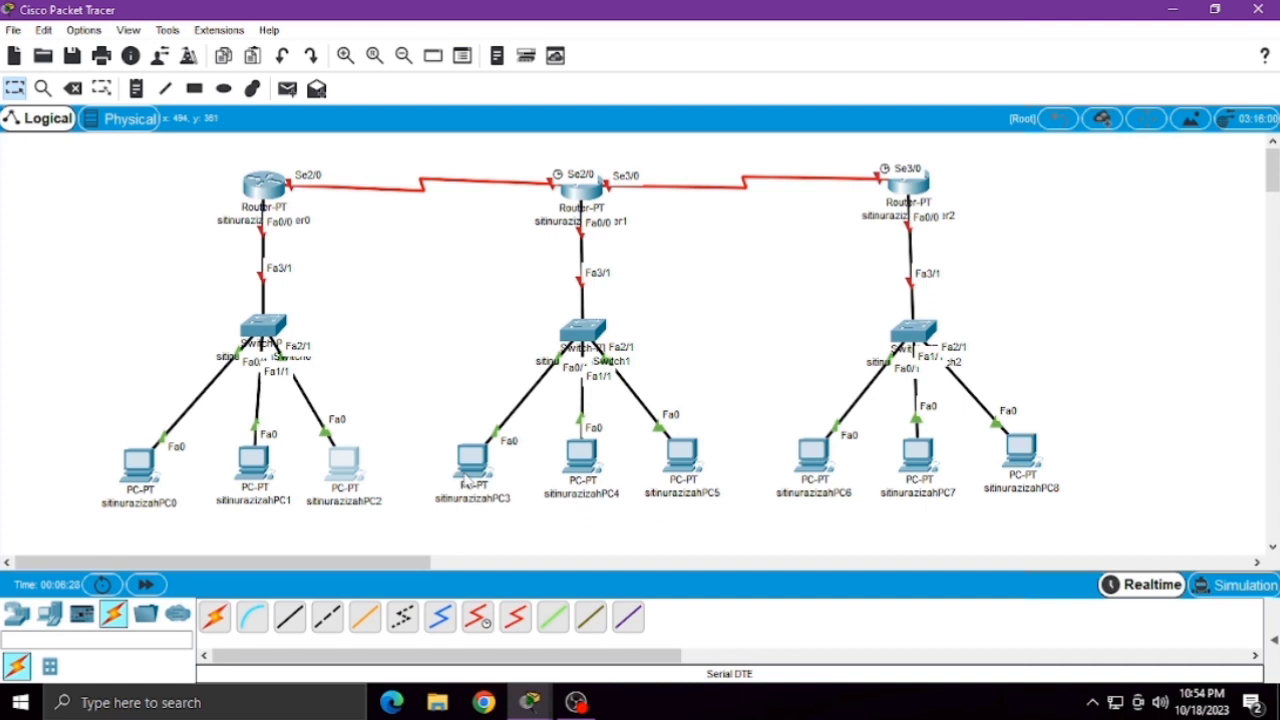
drag(684, 472, 693, 470)
- Add notes 192.168.50.1, 192.168.60.1 and 192.168.70.1 beside the links below Router0, Router1 and Router2
click(137, 93)
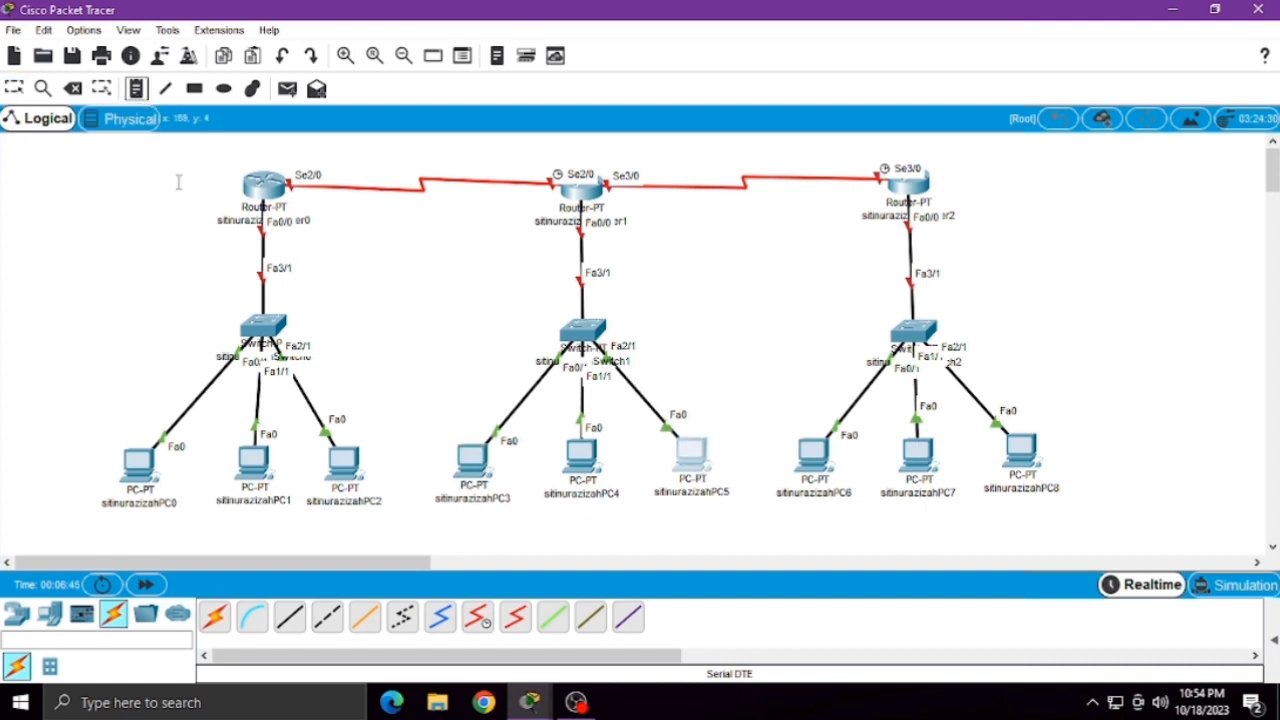
click(270, 253)
text(192.168.50.1)
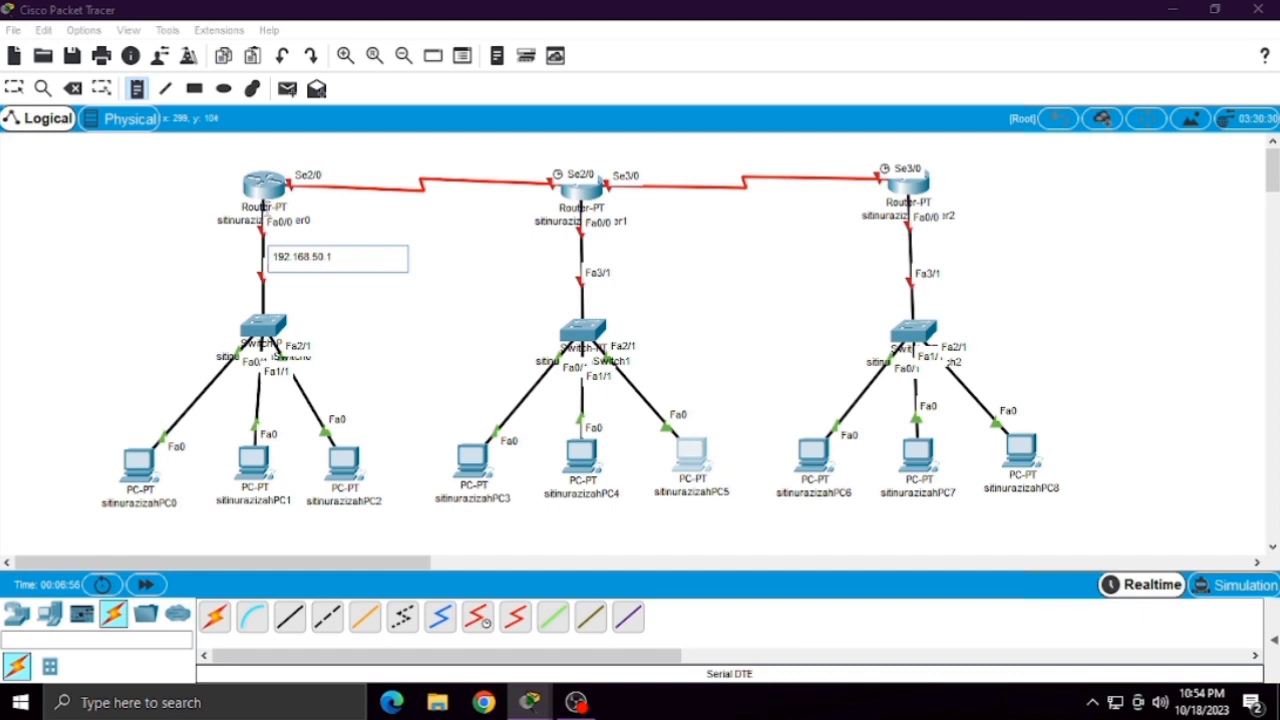
click(589, 251)
text(192.168.60.1)
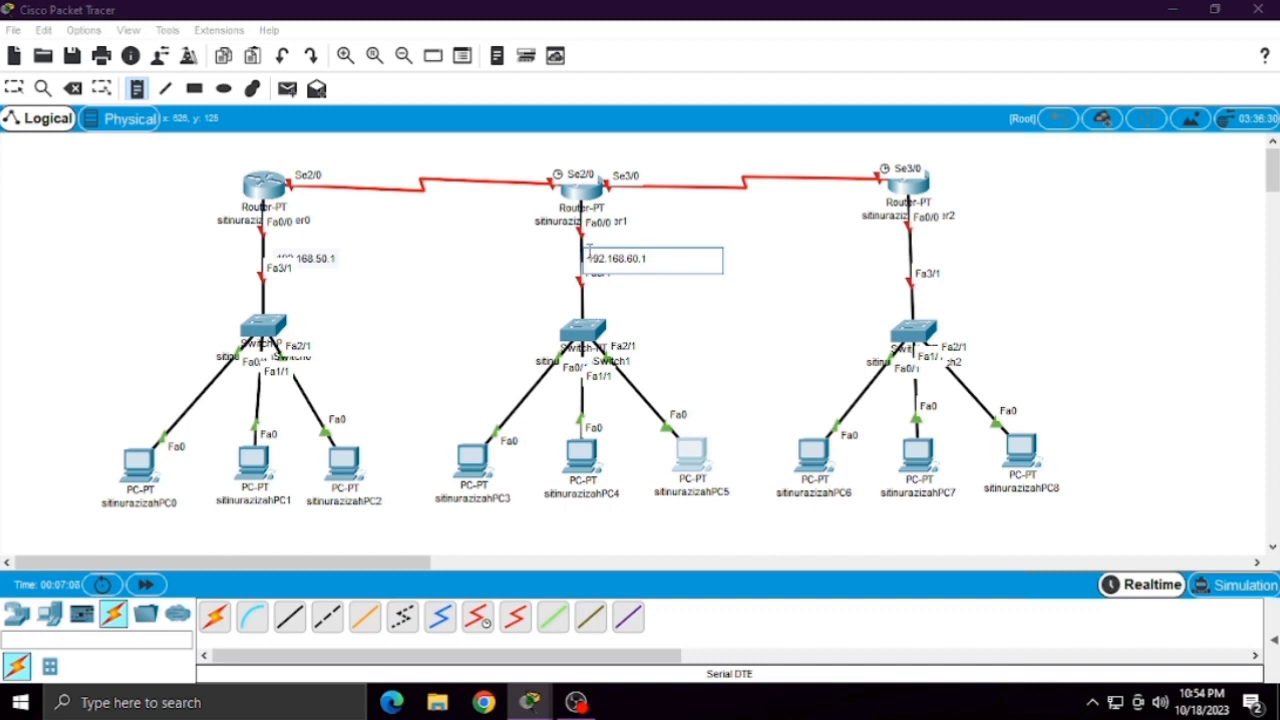
click(920, 255)
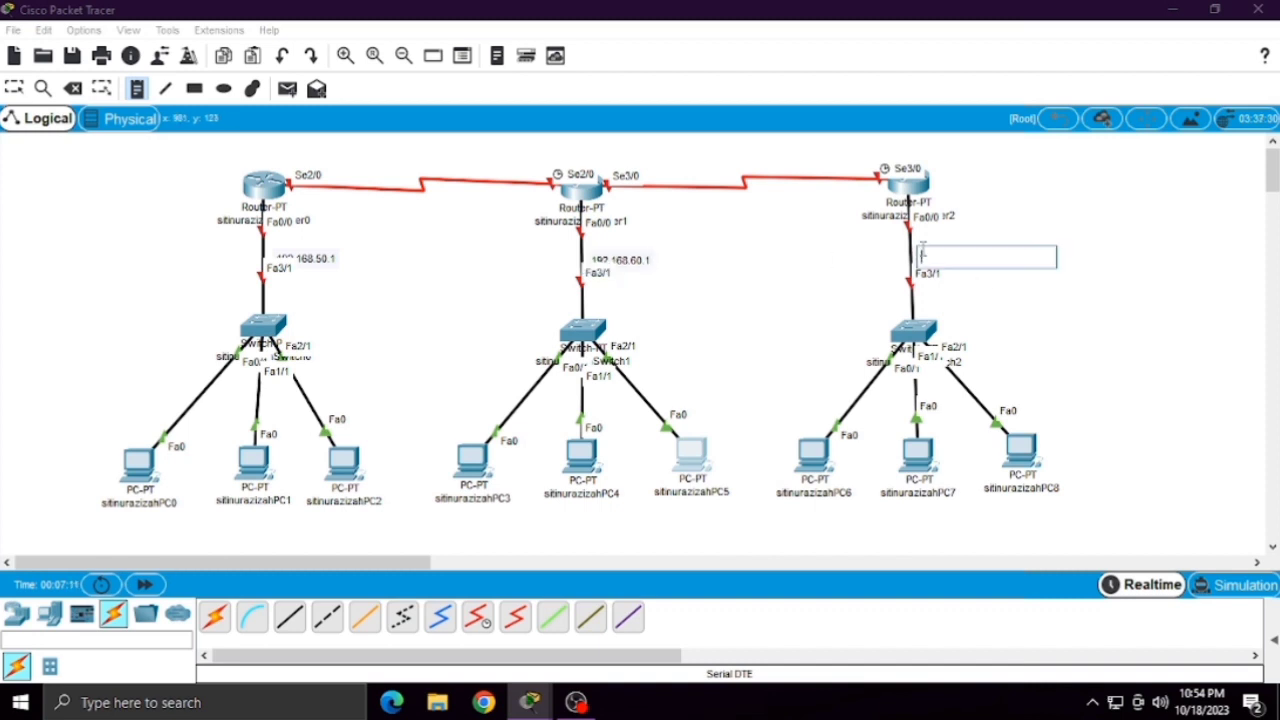
text(192.168.70.1)
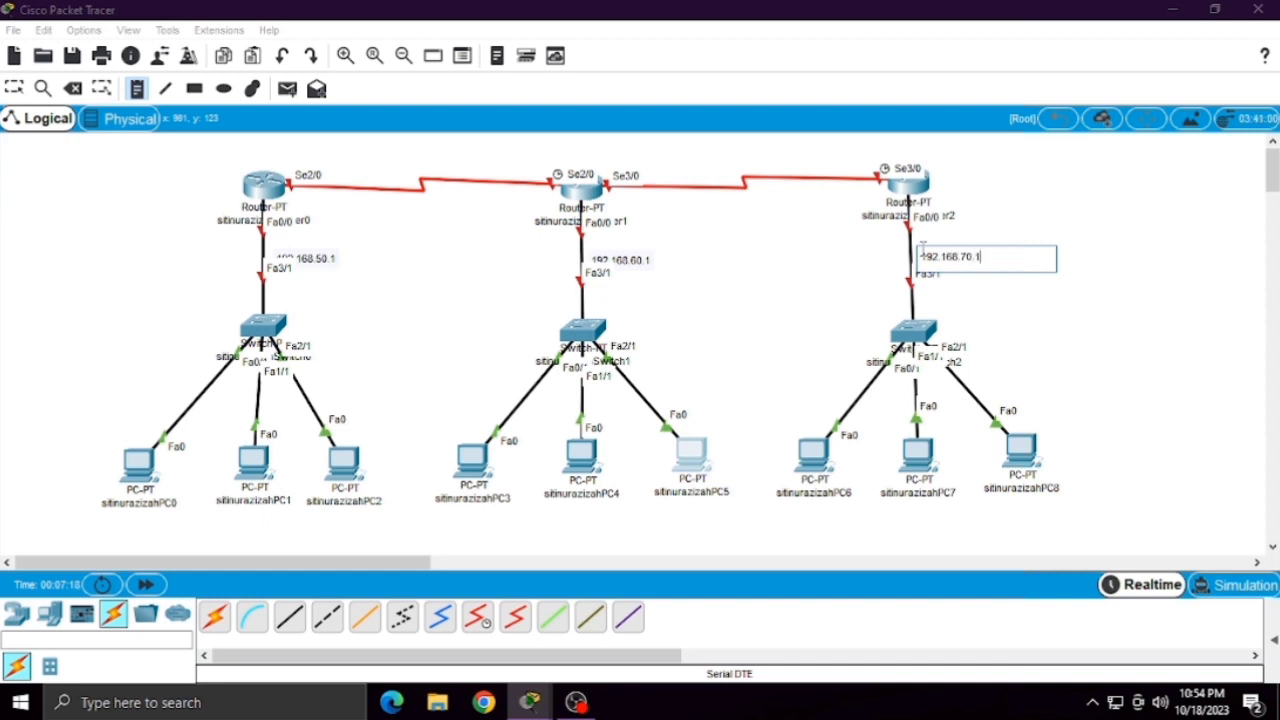
- Add address notes 192.168.50.2, 192.168.50.3 and 192.168.50.4 under PC0, PC1 and PC2
click(98, 514)
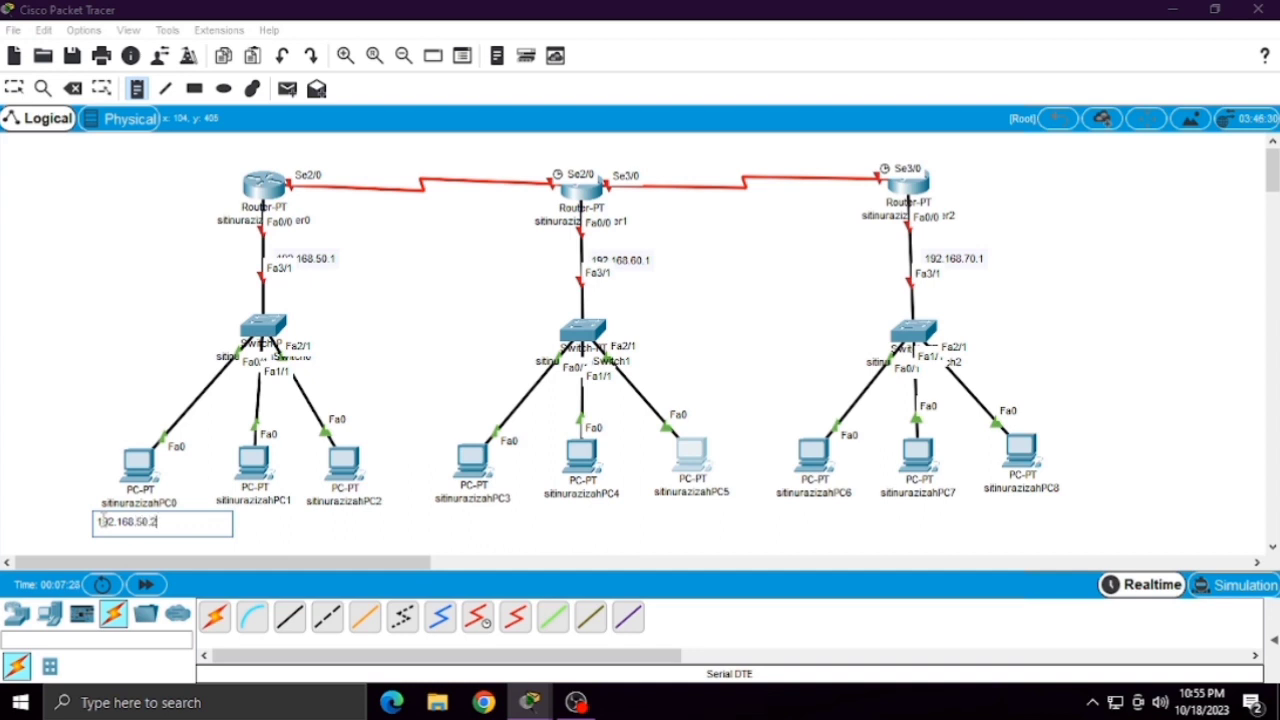
click(241, 521)
click(218, 519)
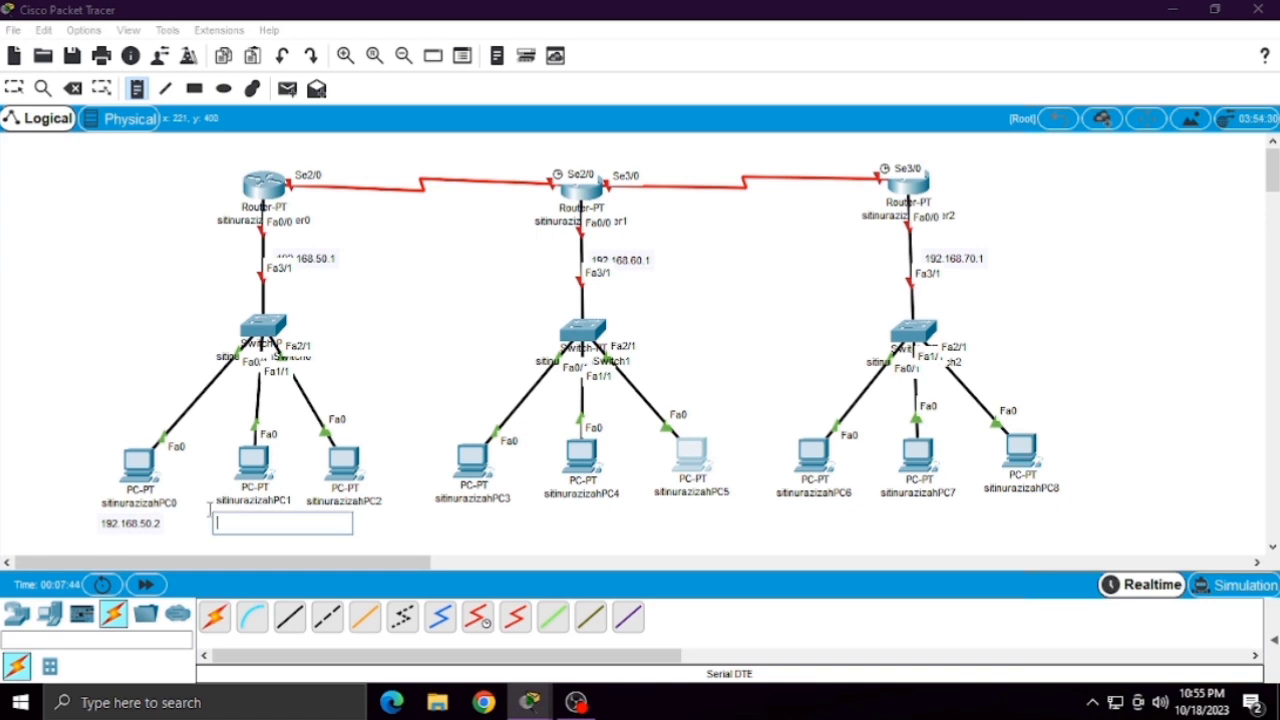
text(192.168.50.3)
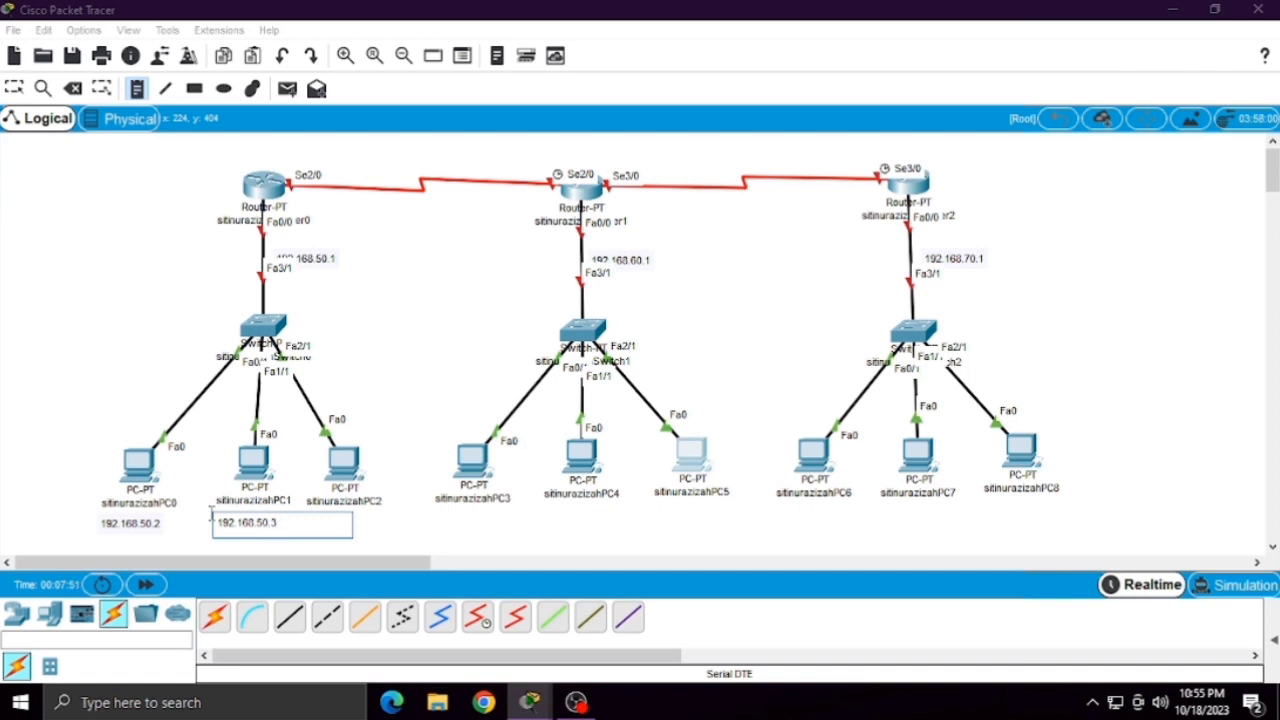
click(406, 433)
click(306, 519)
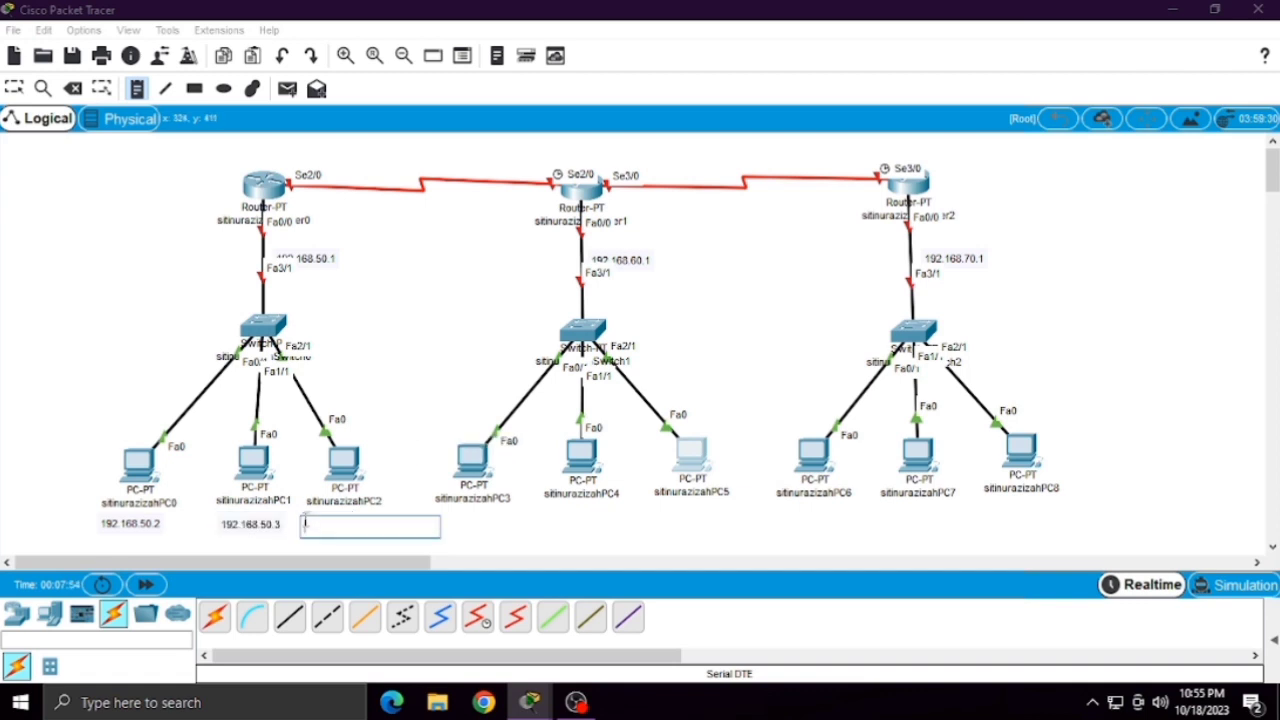
text(192.168)
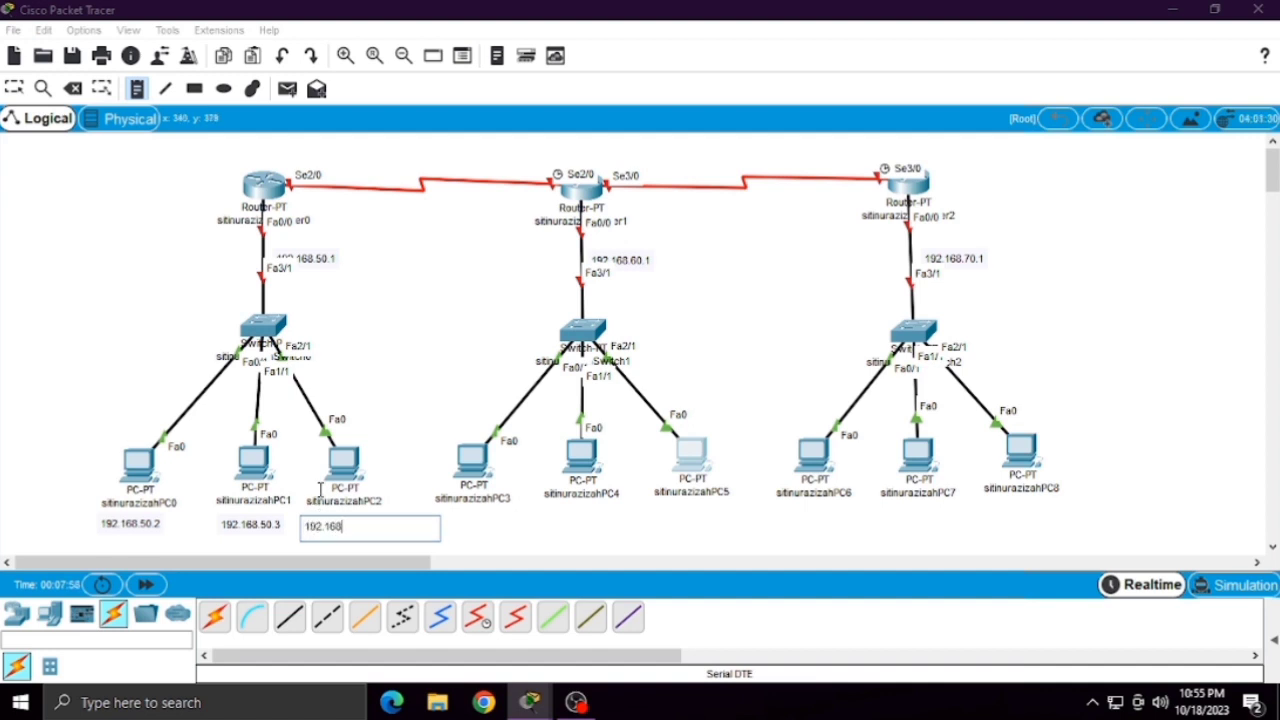
text(.50.4)
- Add address notes 192.168.60.2, 192.168.60.3 and 192.168.60.4 under PC3, PC4 and PC5
click(436, 515)
text(192.1)
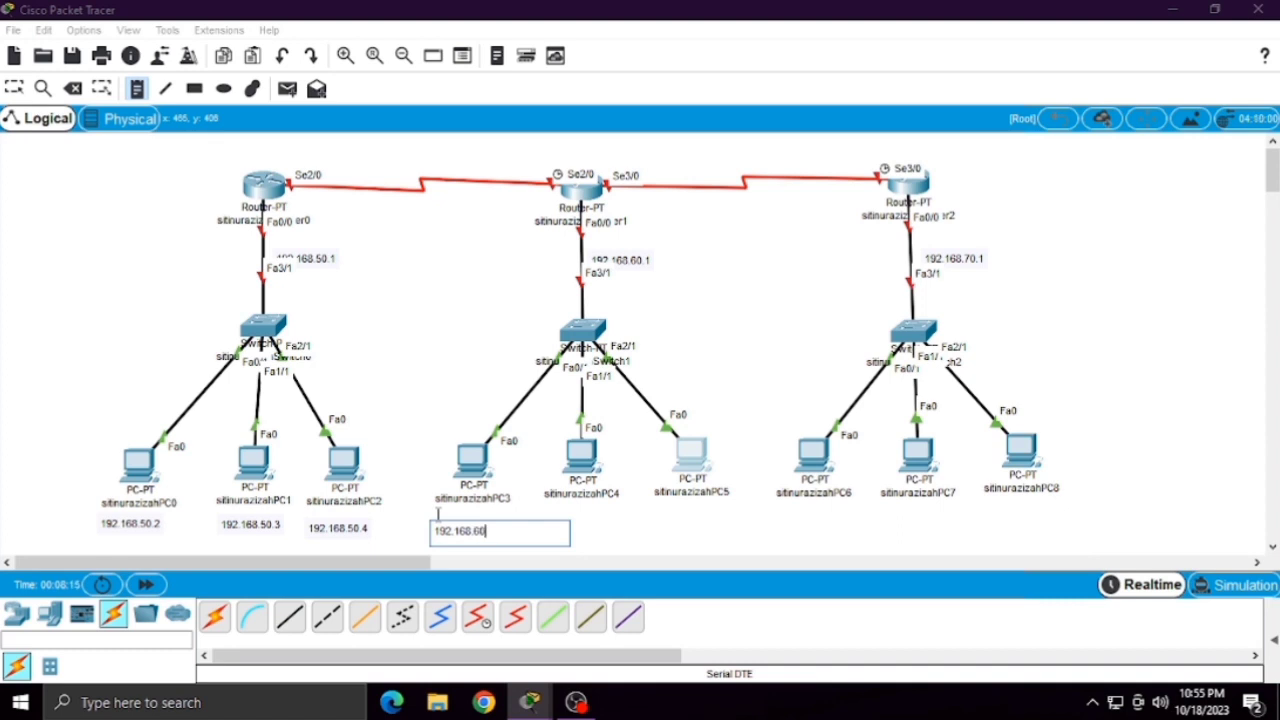
click(549, 518)
text(192.168.60.3)
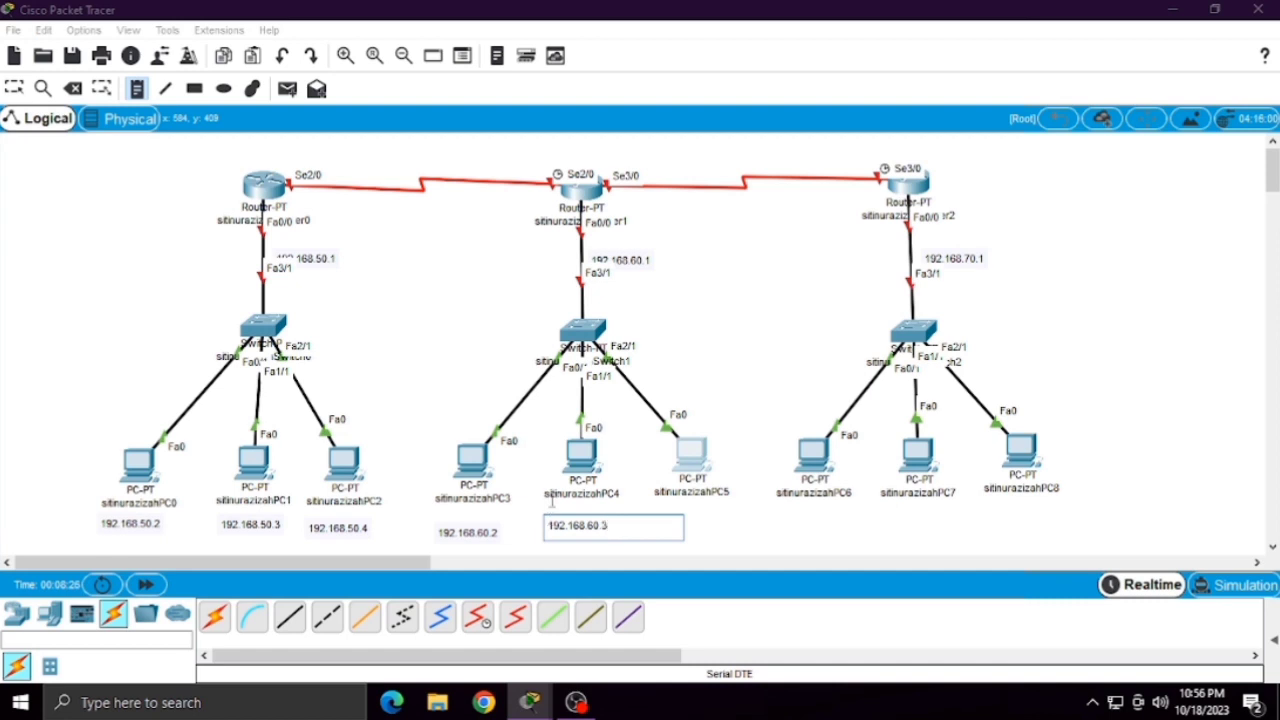
click(658, 514)
text(192.168.60.4)
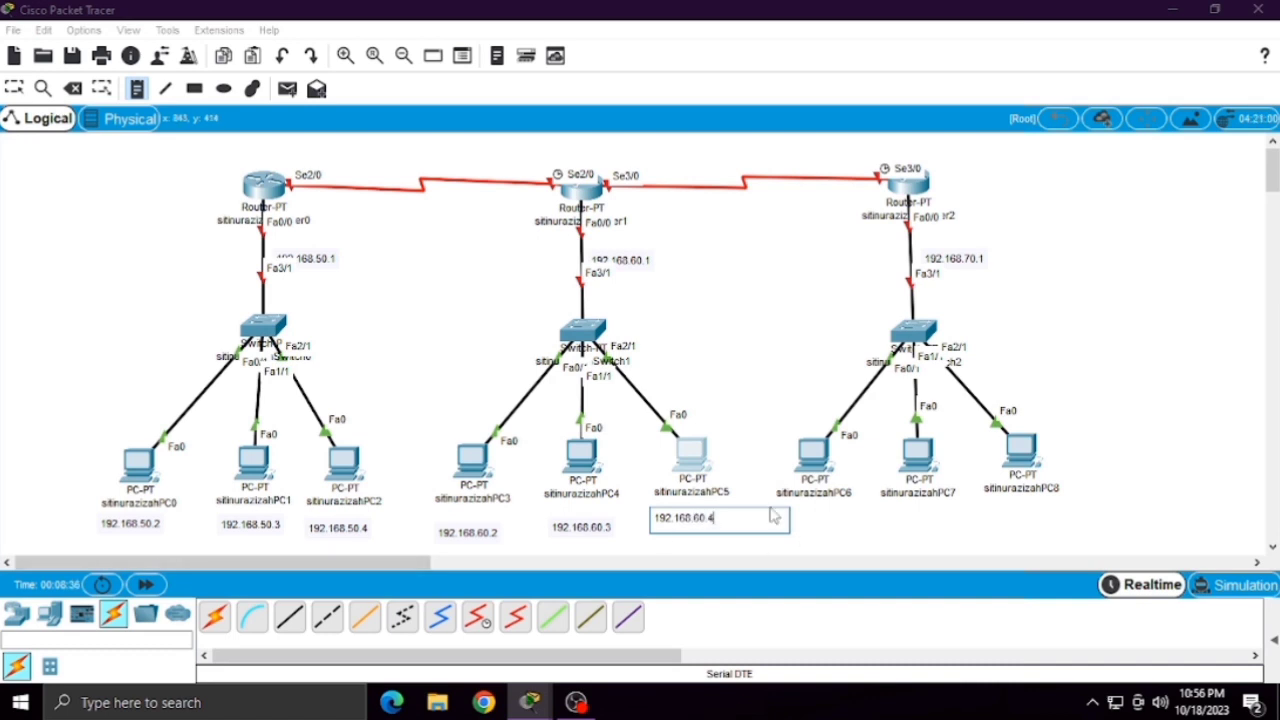
- Add address notes 192.70.2, 192.168.70.3 and 192.168.70.4 under PC6, PC7 and PC8
click(797, 524)
click(776, 515)
text(192.70)
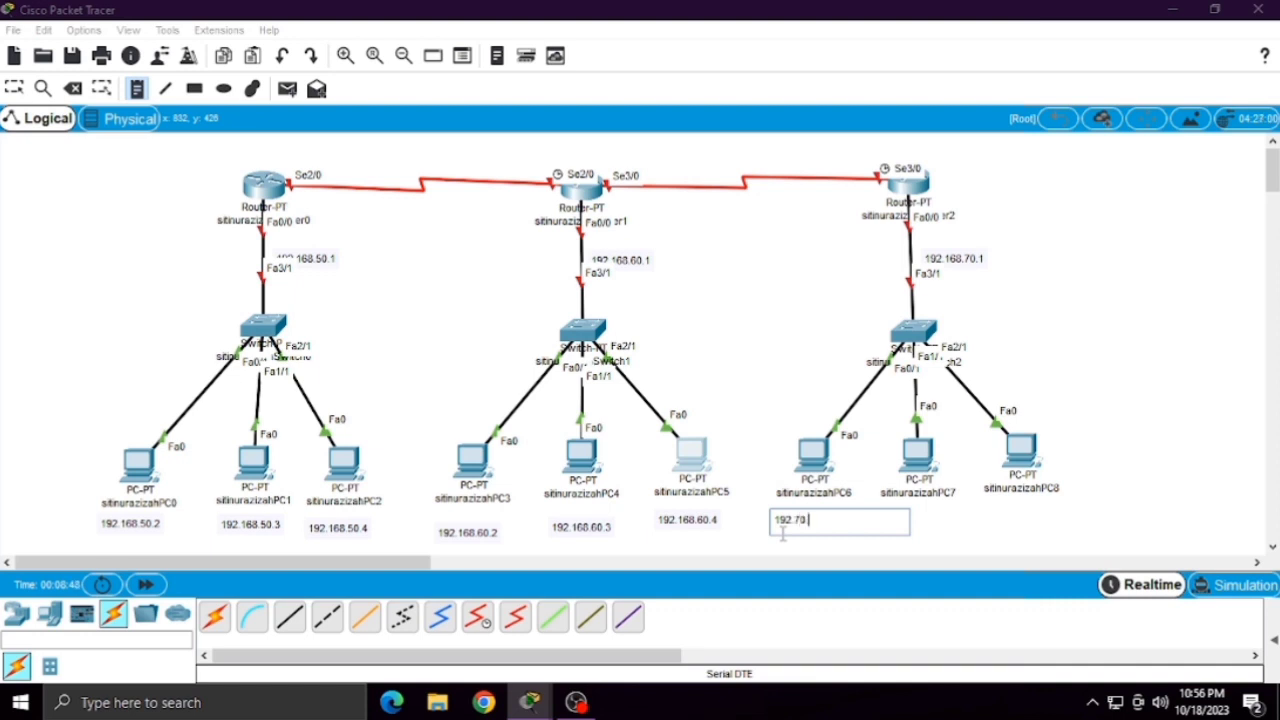
text(2)
click(938, 525)
click(886, 517)
click(886, 511)
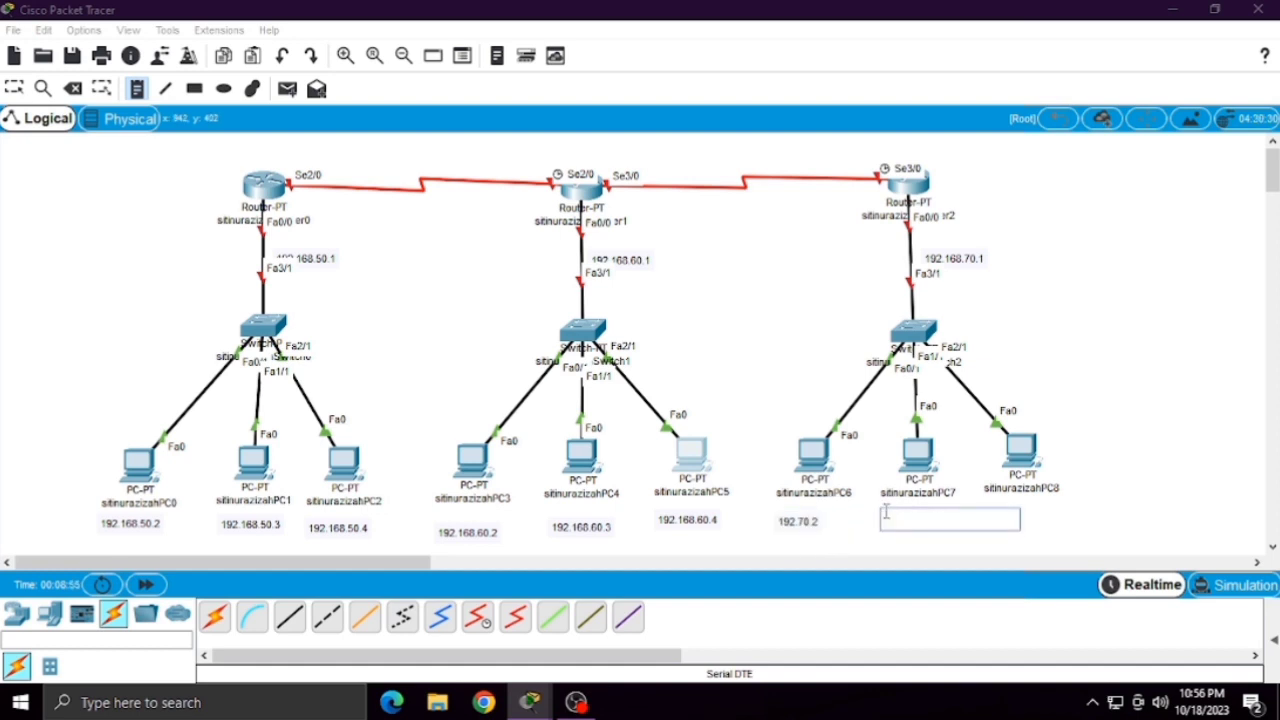
text(192.168.)
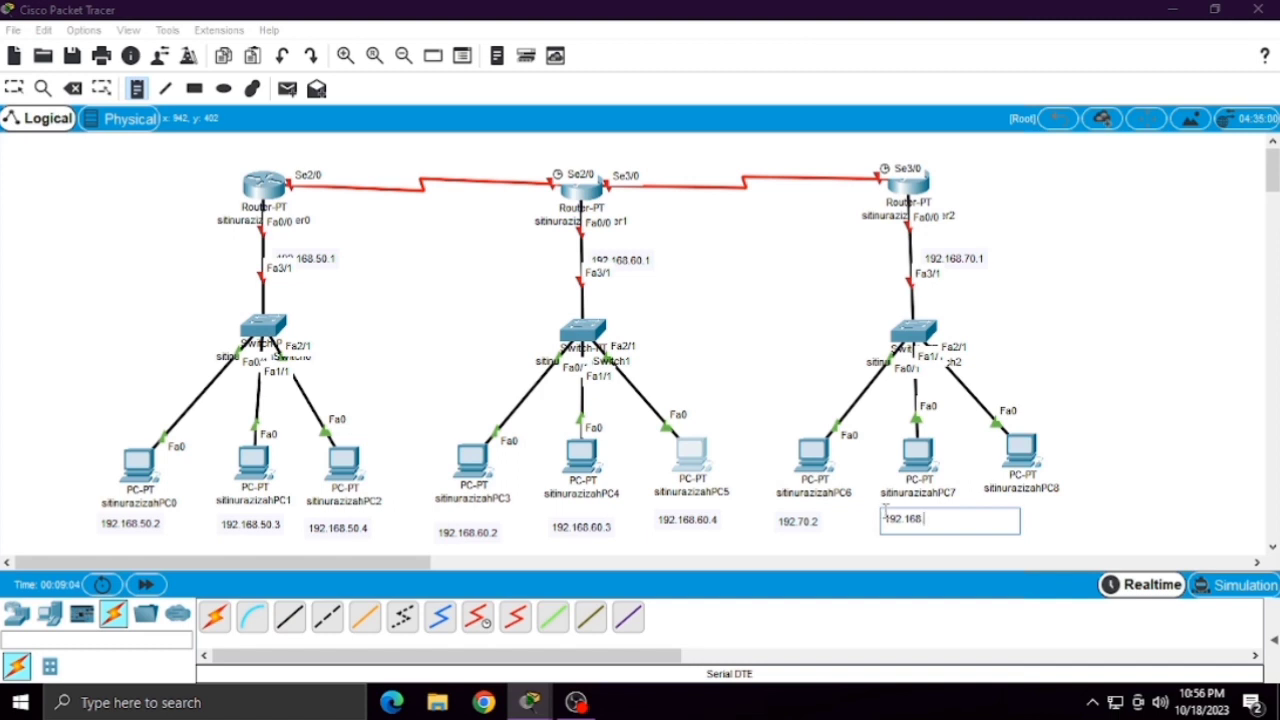
text(70)
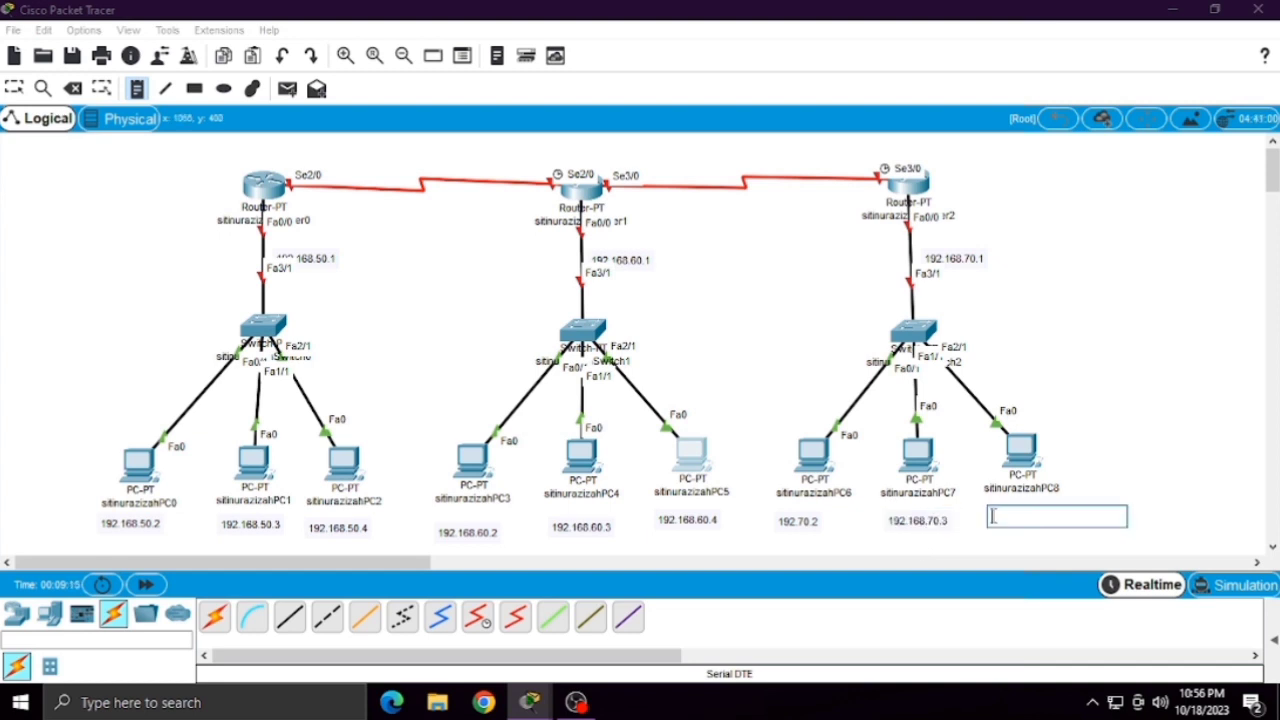
text(192)
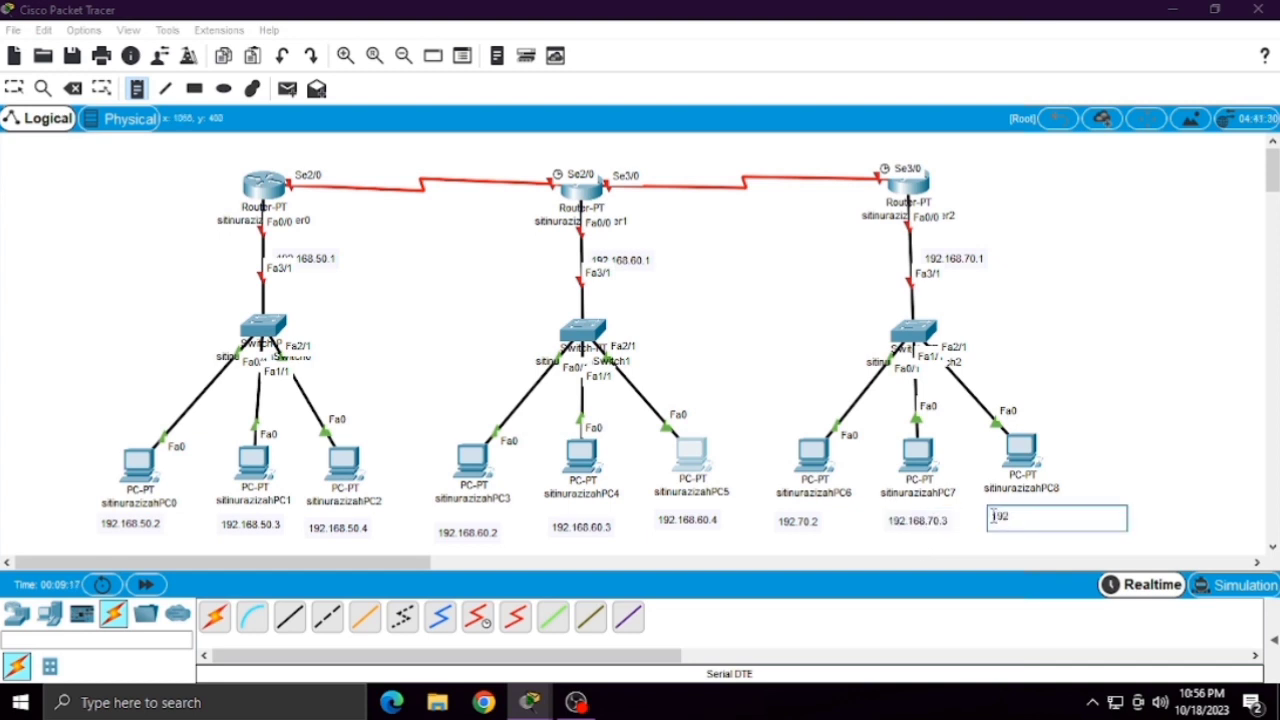
text(.168.70.4)
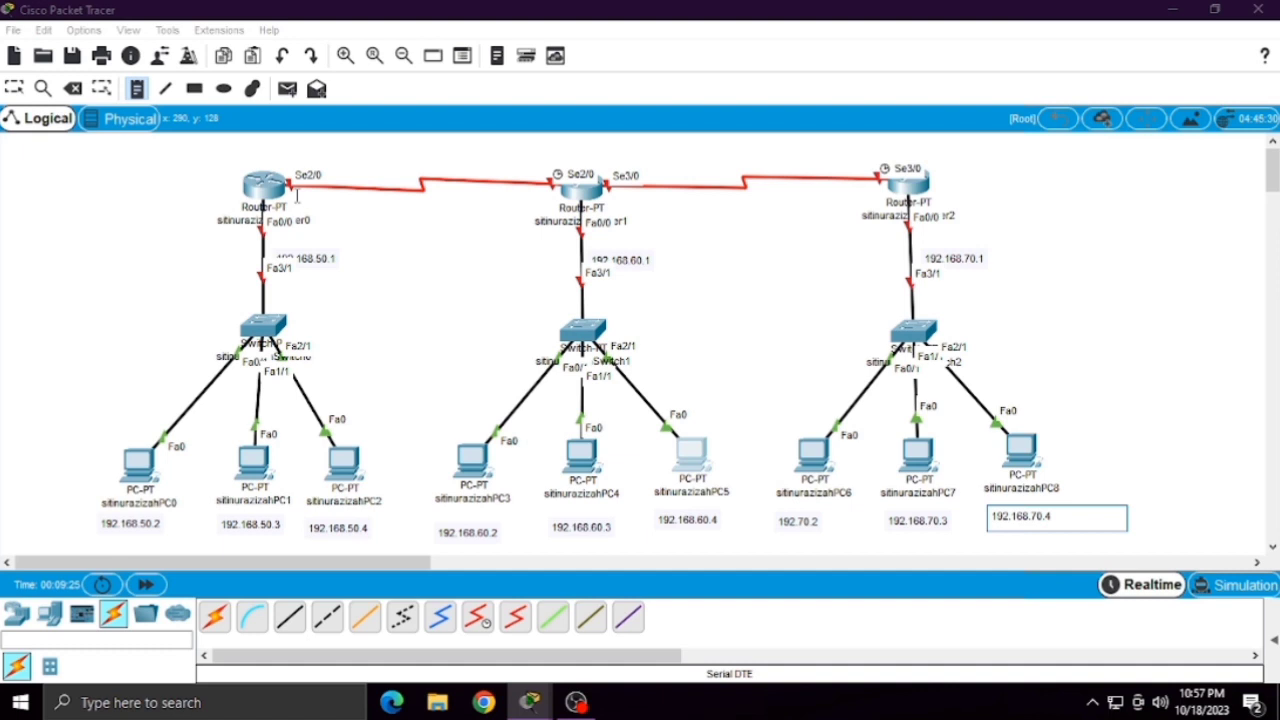
- Add notes 192.168.100.1 near Router0 and 192.168.100.2 near Router1 along the serial link between them
click(285, 165)
text(192.16)
key(BackSpace)
text(8.100.1)
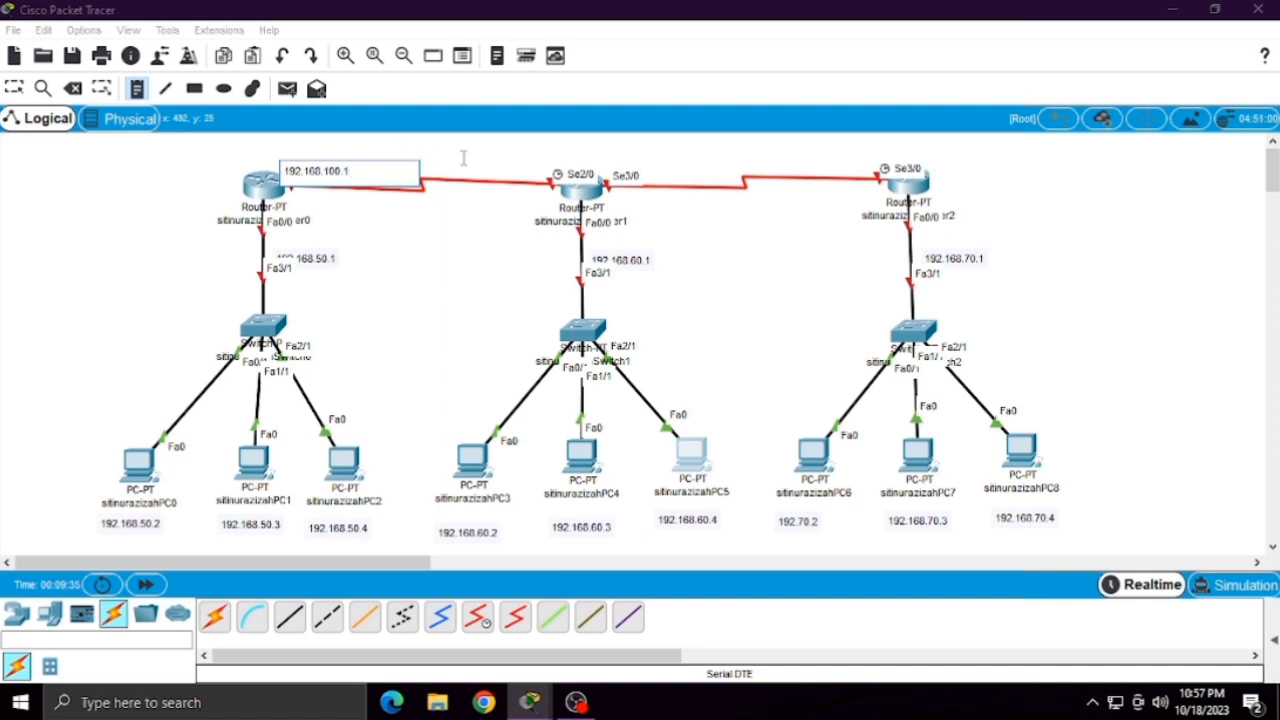
click(461, 163)
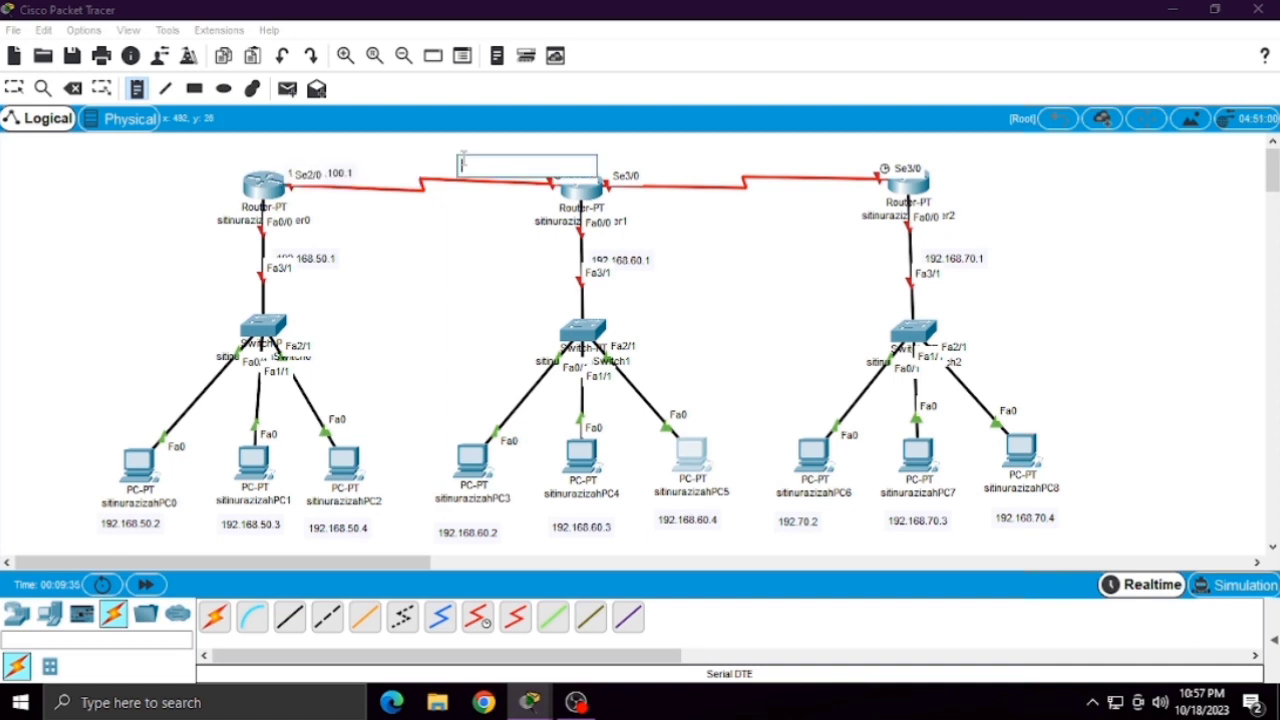
text(192.16)
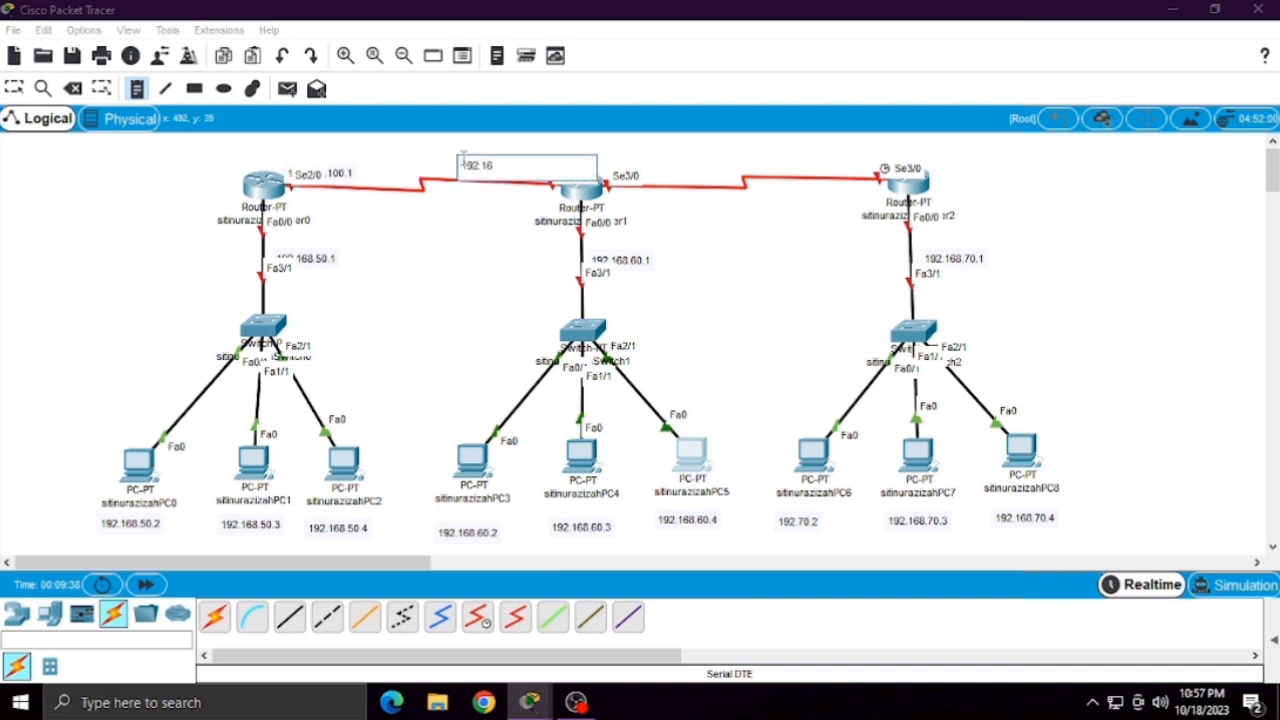
text(8.100.2)
- Add notes 192.168.102.1 near Router1 and 192.168.102.2 near Router2 along the serial link between them
click(602, 160)
text(192)
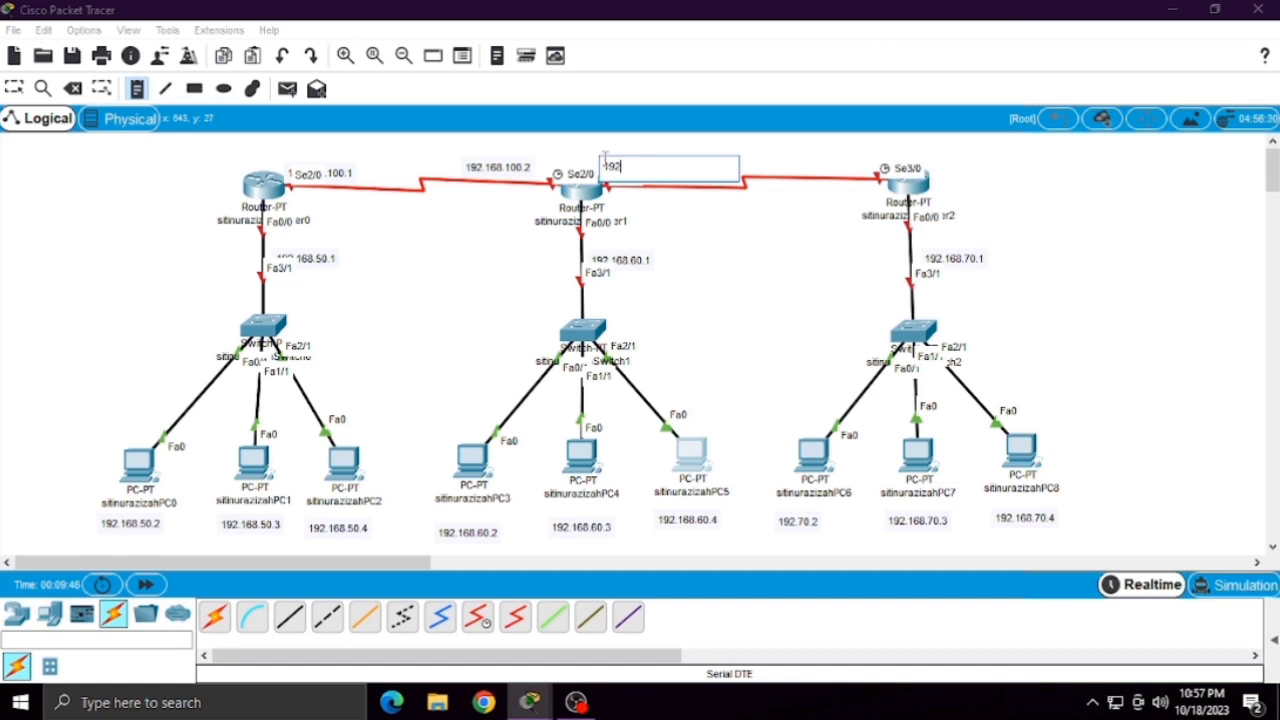
text(.168.102.1)
click(805, 160)
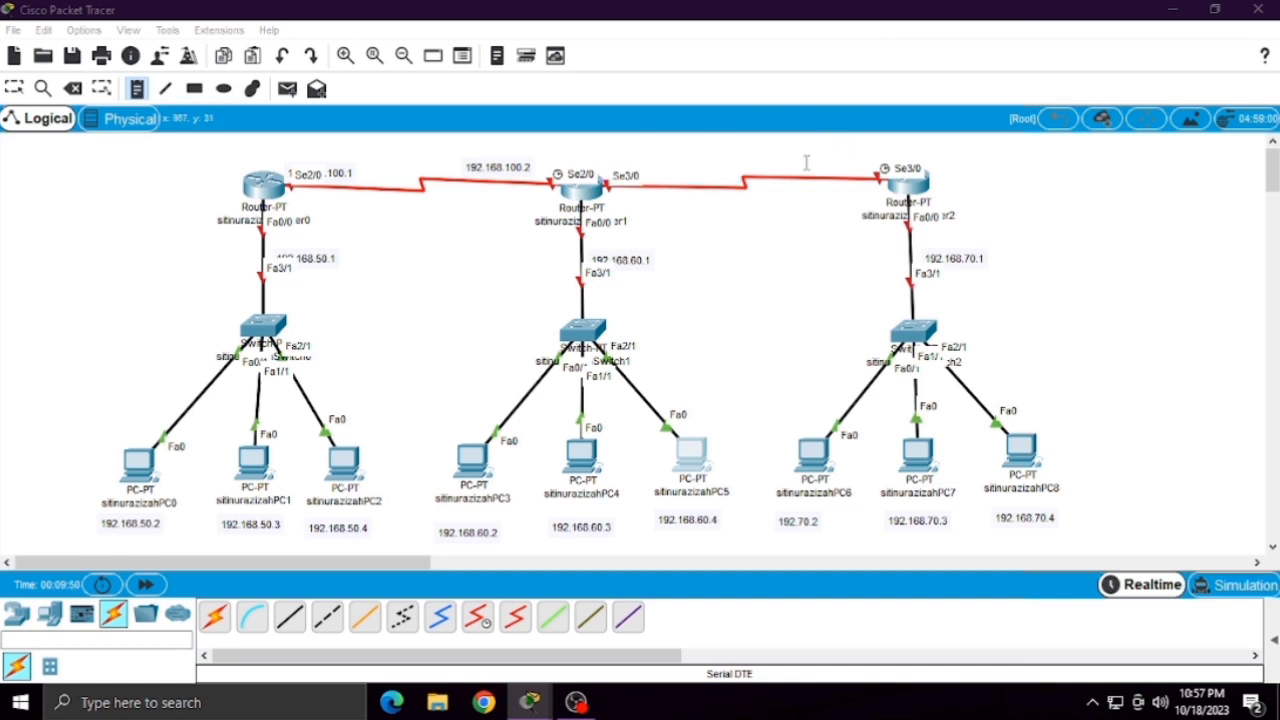
text(192.168.102.2)
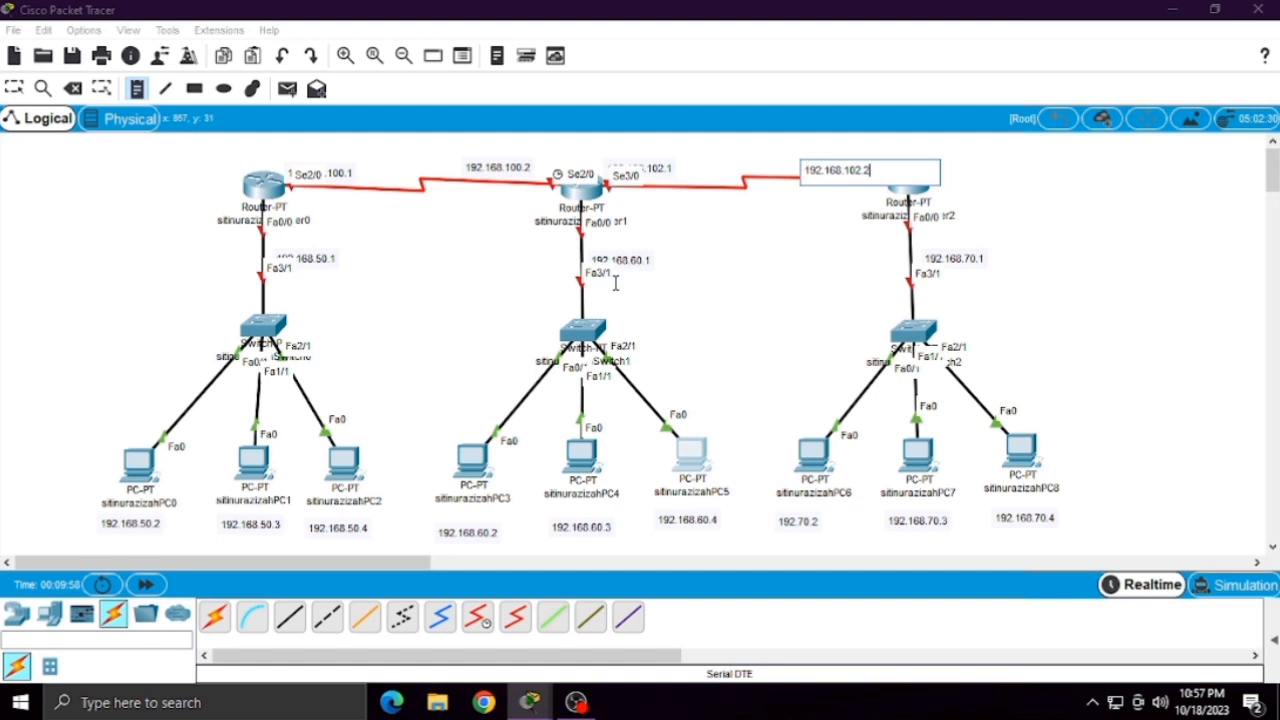
- Move the serial-link and LAN address notes around the three routers slightly upward, clear of the port labels and cables
click(14, 89)
mouse_move(335, 173)
mouse_down()
mouse_move(312, 157)
mouse_move(331, 160)
mouse_up()
drag(502, 168, 503, 161)
drag(658, 169, 668, 160)
drag(840, 175, 842, 163)
drag(312, 260, 315, 250)
drag(643, 264, 658, 254)
drag(962, 260, 963, 249)
- Nudge the address notes under PC0, PC2, PC3 and PC4 into line beneath their PCs
drag(155, 531, 160, 531)
drag(326, 528, 336, 523)
drag(475, 537, 475, 529)
drag(582, 527, 582, 521)
- Correct the address note under PC6 to 192.168.70.2
click(796, 522)
click(796, 522)
text(168)
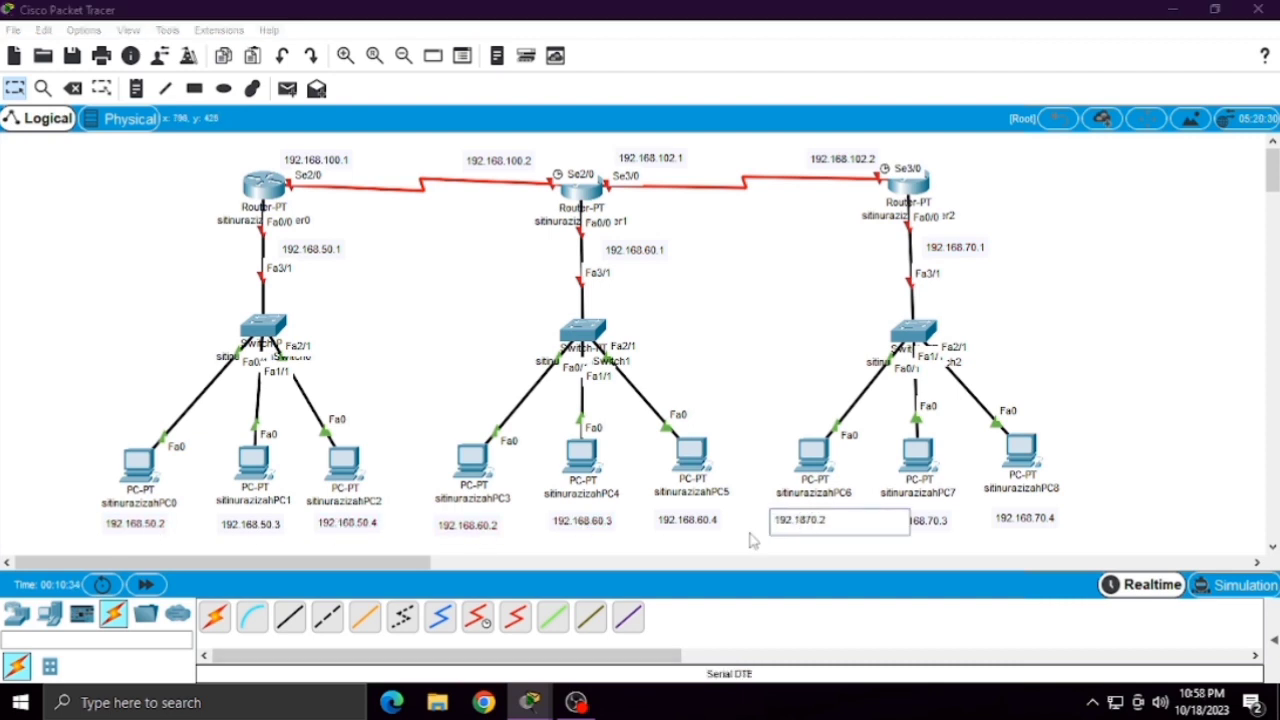
text(.)
click(766, 458)
- Nudge the address notes under PC6, PC7 and PC8 into line beneath their PCs
drag(821, 520, 830, 517)
drag(915, 521, 922, 514)
drag(1025, 518, 1030, 515)
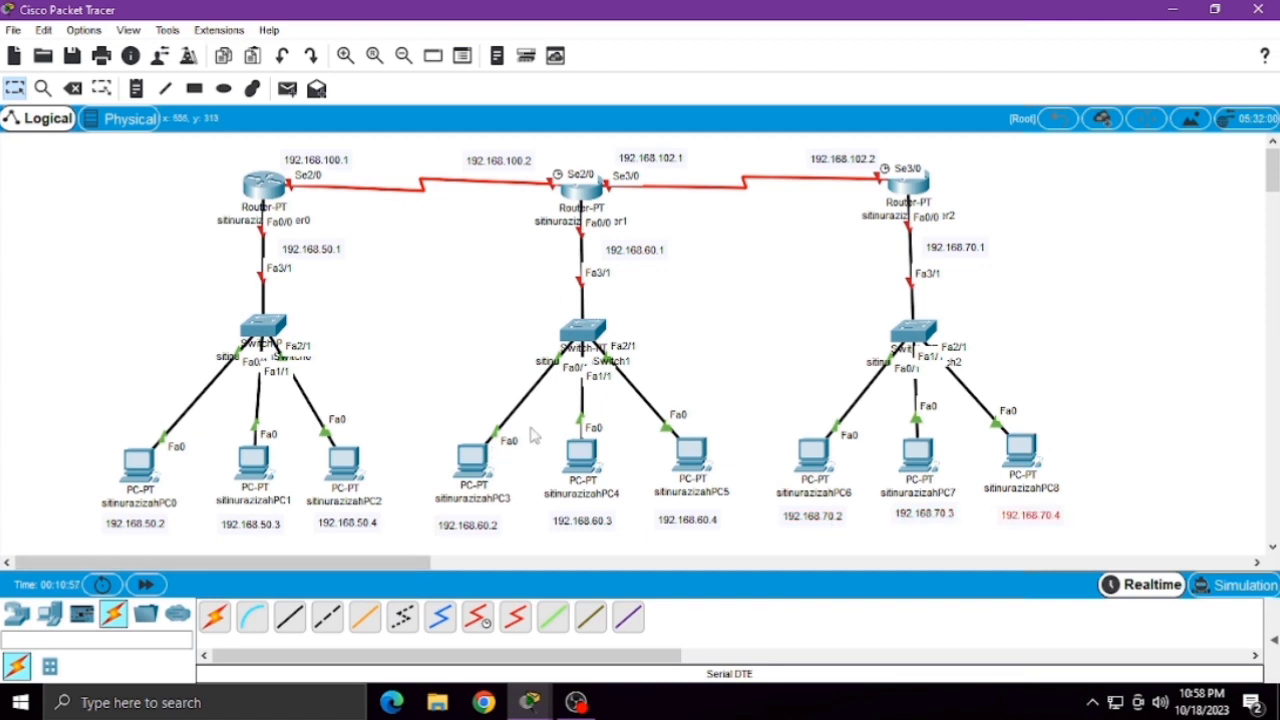
- Give PC0 the static IP address 192.168.50.2 with subnet mask 255.255.255.0
click(130, 466)
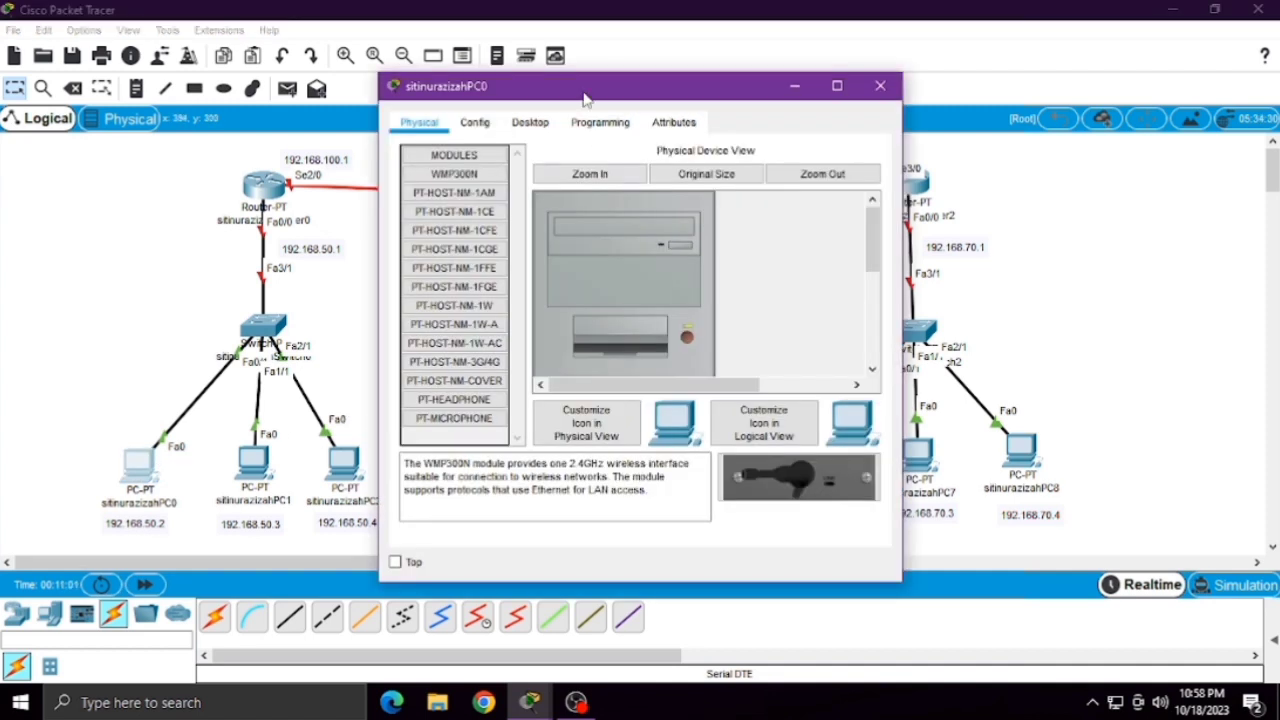
click(528, 122)
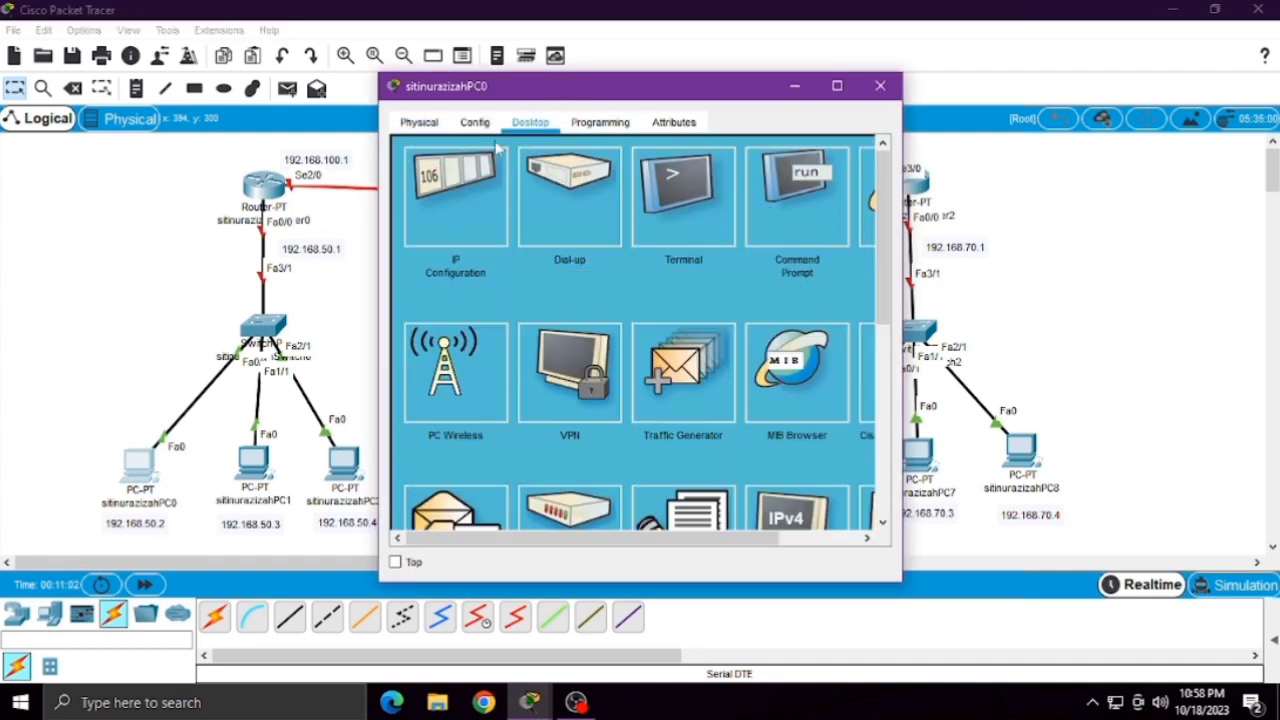
click(442, 185)
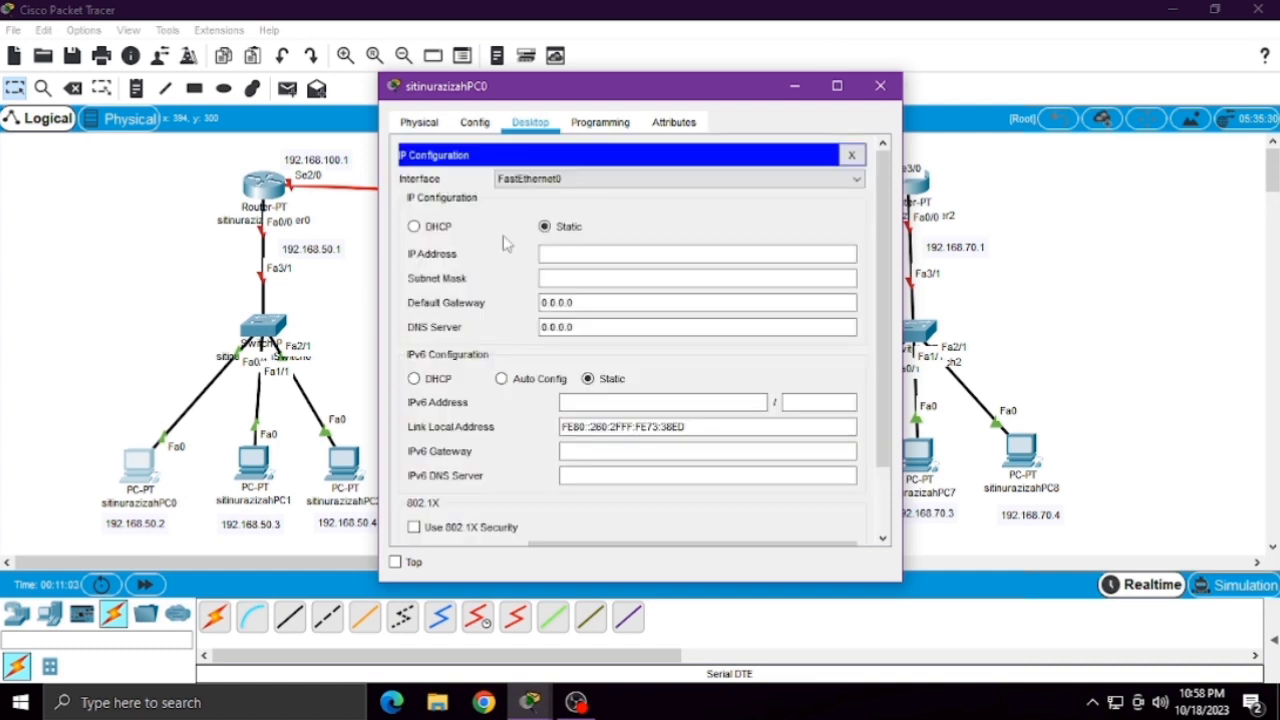
click(590, 253)
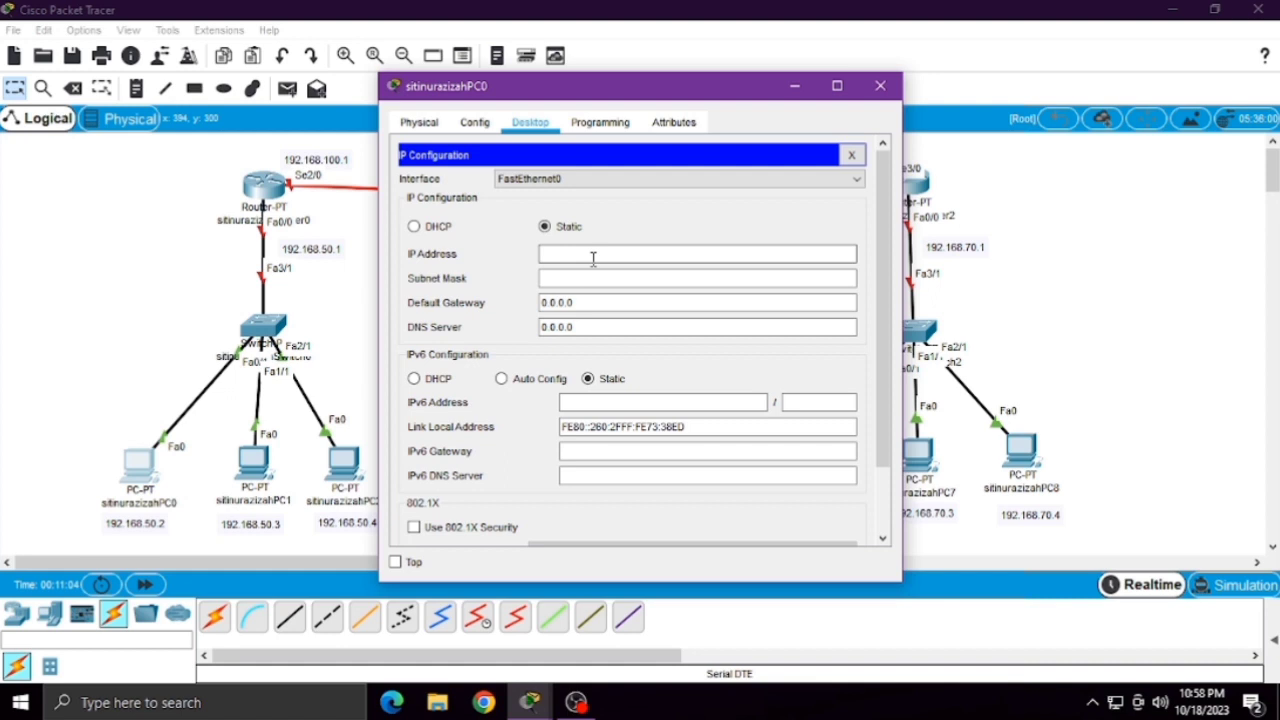
text(192.168.50.2)
key(Tab)
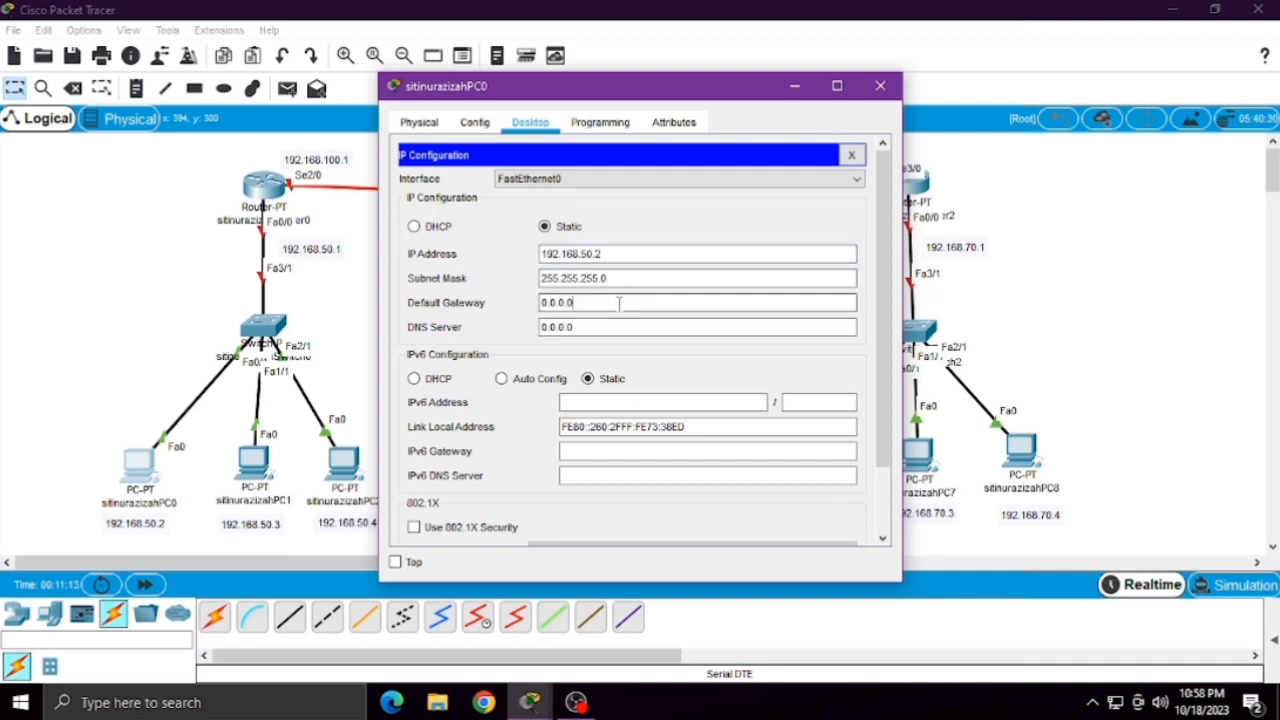
- Set PC0's default gateway to 192.168.50.1
key(BackSpace)
key(BackSpace)
key(BackSpace)
key(BackSpace)
key(BackSpace)
key(BackSpace)
text(192)
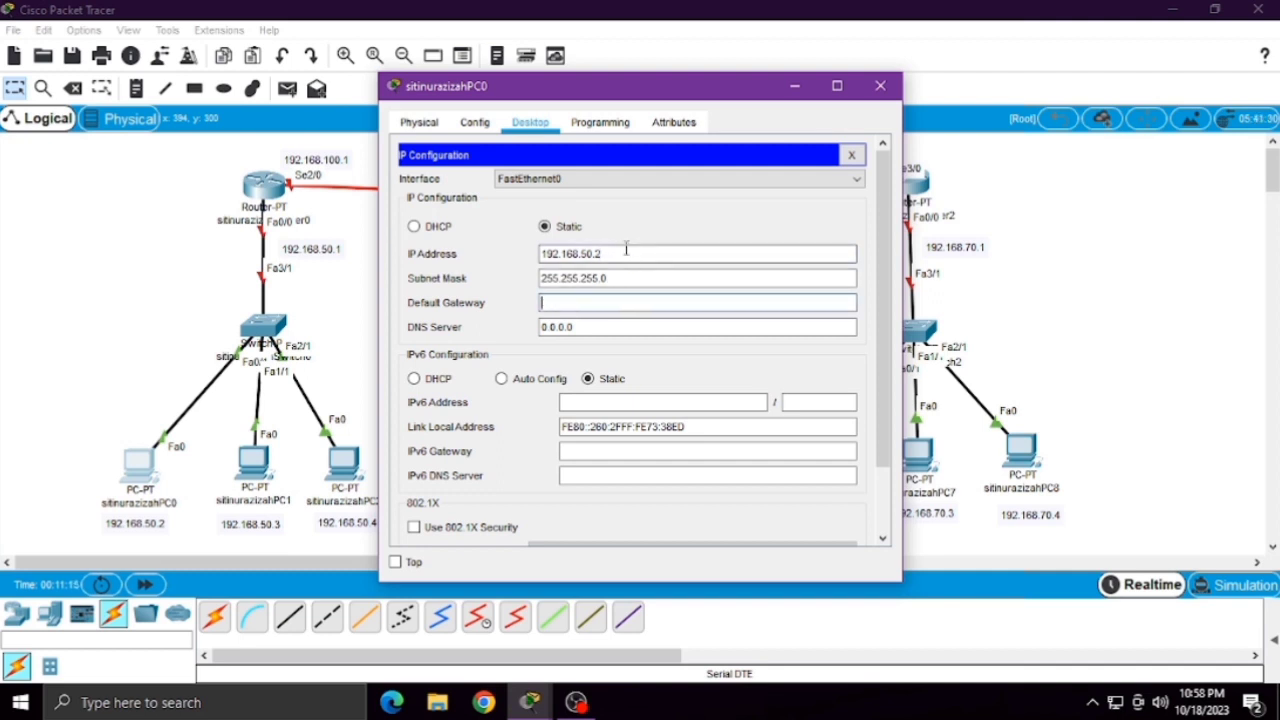
text(.168.50.1)
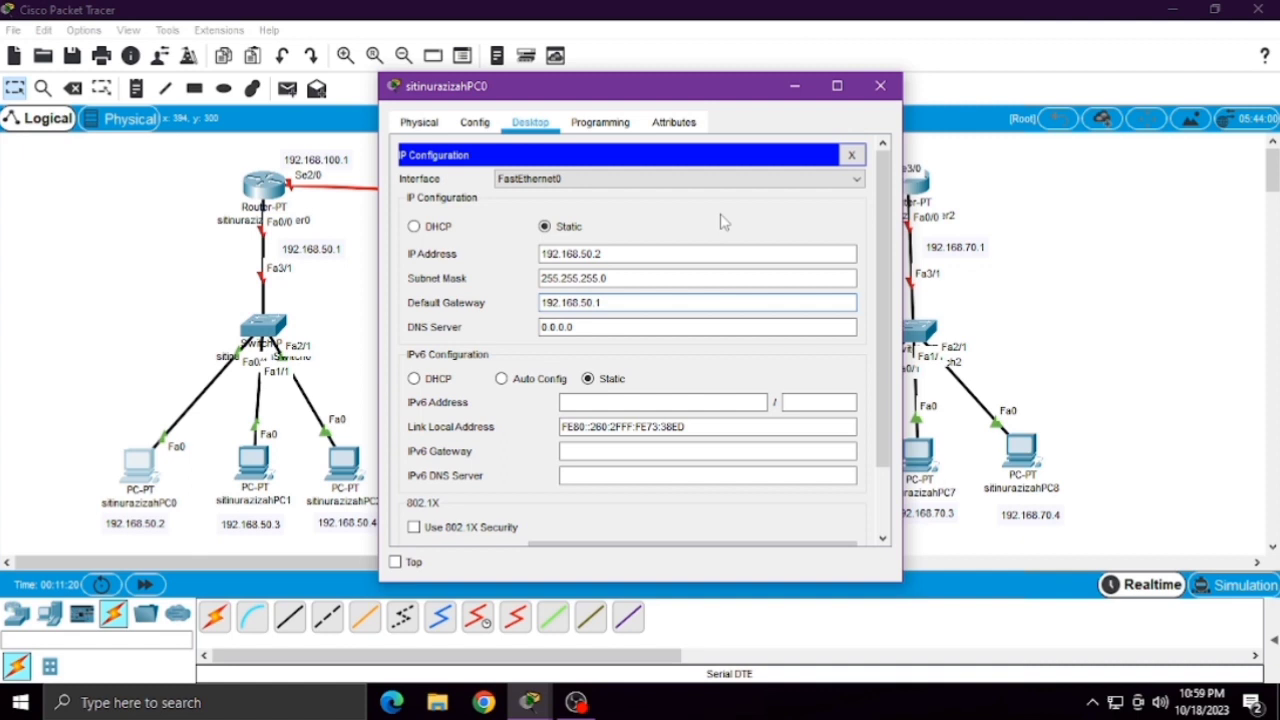
- Give PC1 the static IP address 192.168.50.3 with the default subnet mask
click(260, 456)
click(530, 122)
click(445, 185)
click(566, 256)
text(192.168.50.)
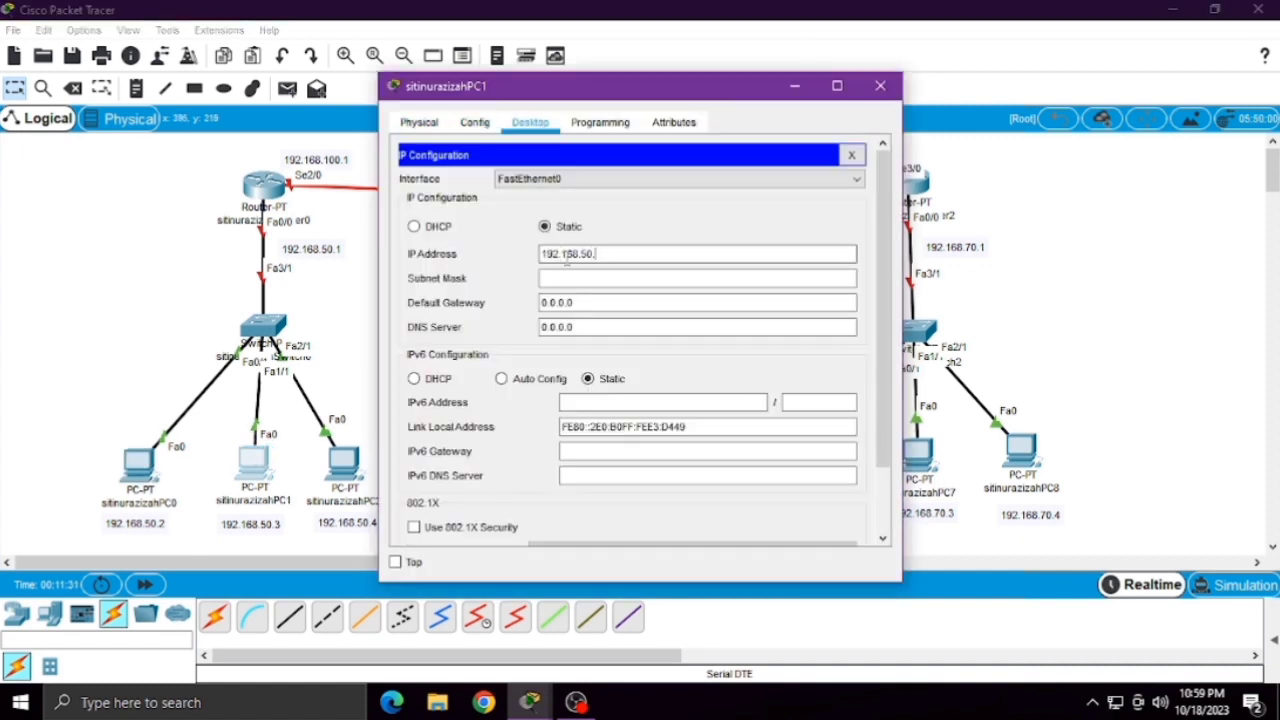
text(3)
key(Tab)
- Set PC1's default gateway to the LAN address noted at Router0, 192.168.50.1
key(Tab)
key(BackSpace)
key(BackSpace)
key(BackSpace)
key(BackSpace)
key(BackSpace)
key(BackSpace)
key(BackSpace)
text(192.168.)
text(.1)
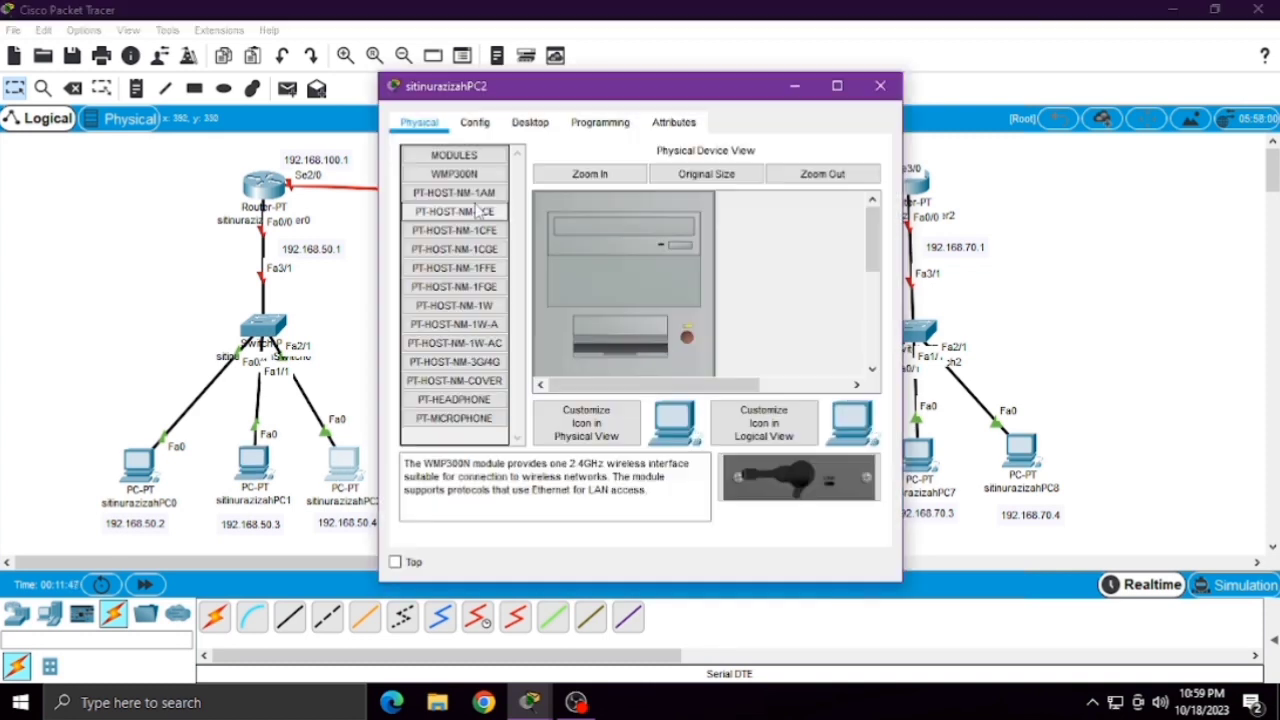
- Give PC2 the static IP address 192.168.50.4 with subnet mask 255.255.255.0
click(530, 122)
click(514, 196)
click(588, 253)
text(192.168.50.)
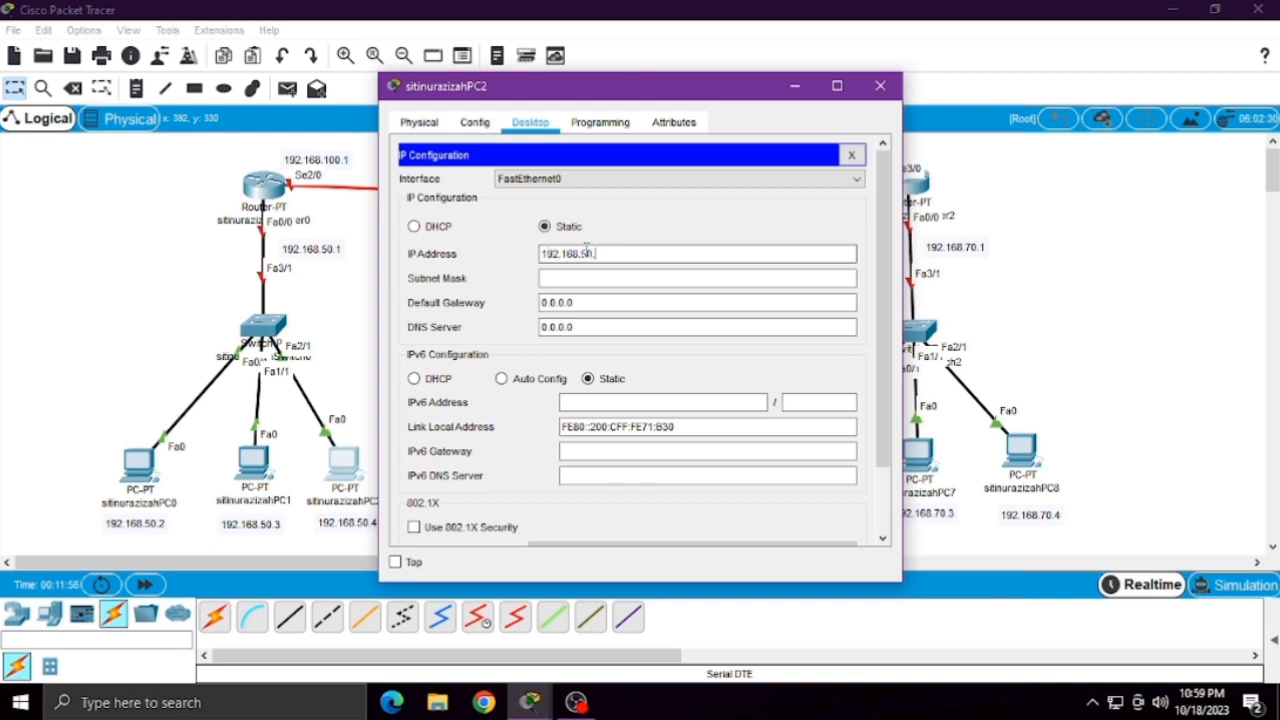
key(Tab)
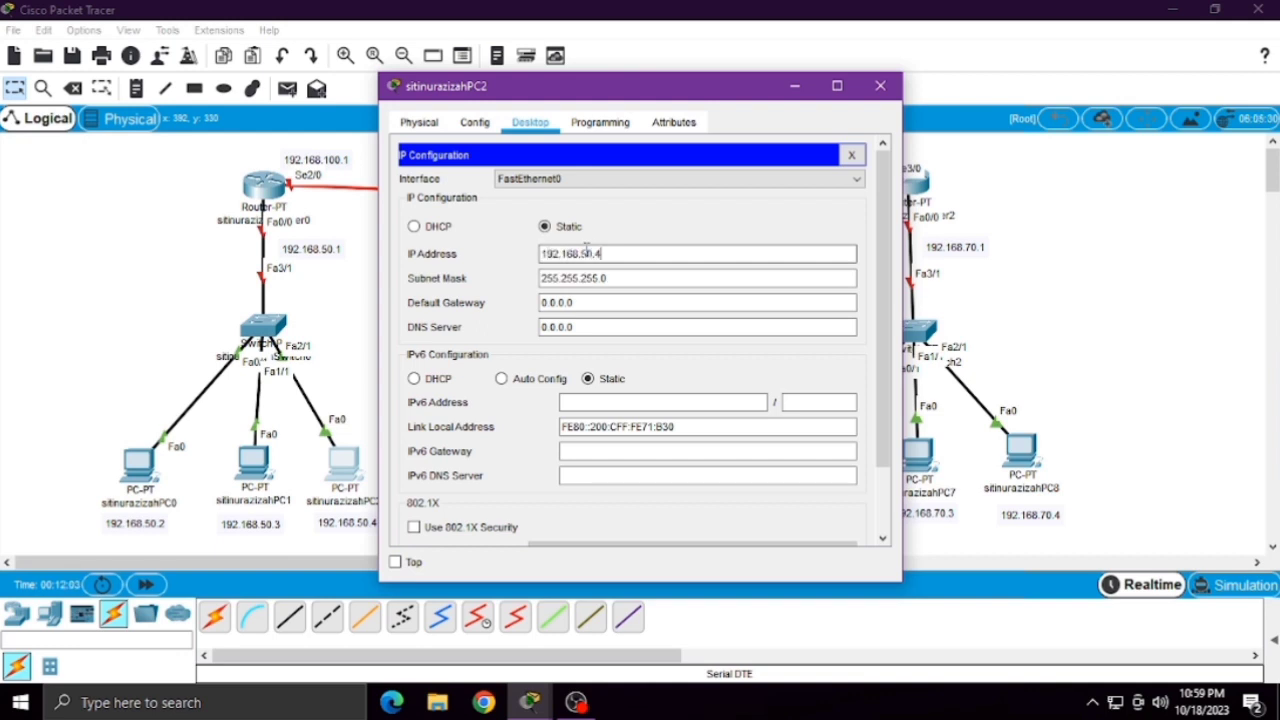
- Set PC2's default gateway to 192.168.50.1 and close its configuration
click(564, 302)
click(614, 301)
key(BackSpace)
key(BackSpace)
key(BackSpace)
key(BackSpace)
key(BackSpace)
key(BackSpace)
key(BackSpace)
text(192.168.50.1)
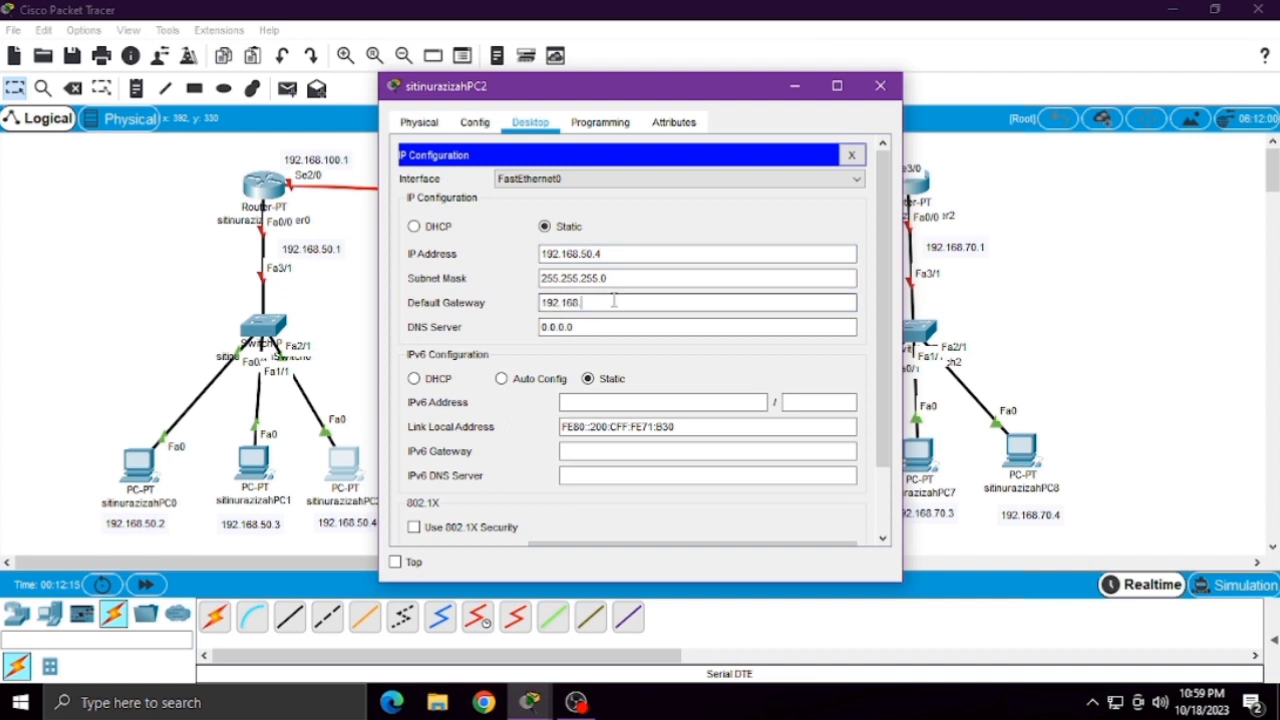
click(880, 85)
- Give PC3 the static IP address 192.168.60.2 with subnet mask 255.255.255.0
click(343, 462)
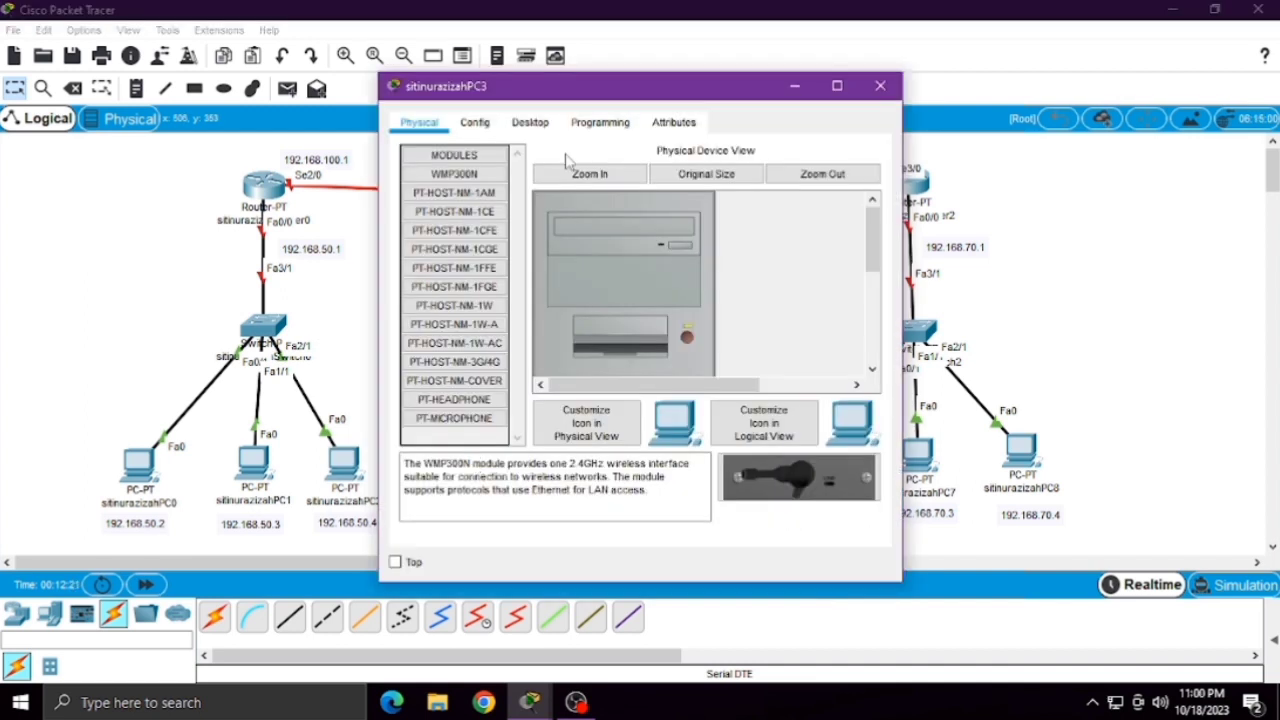
click(530, 122)
click(586, 254)
text(192.168.60.2)
click(655, 278)
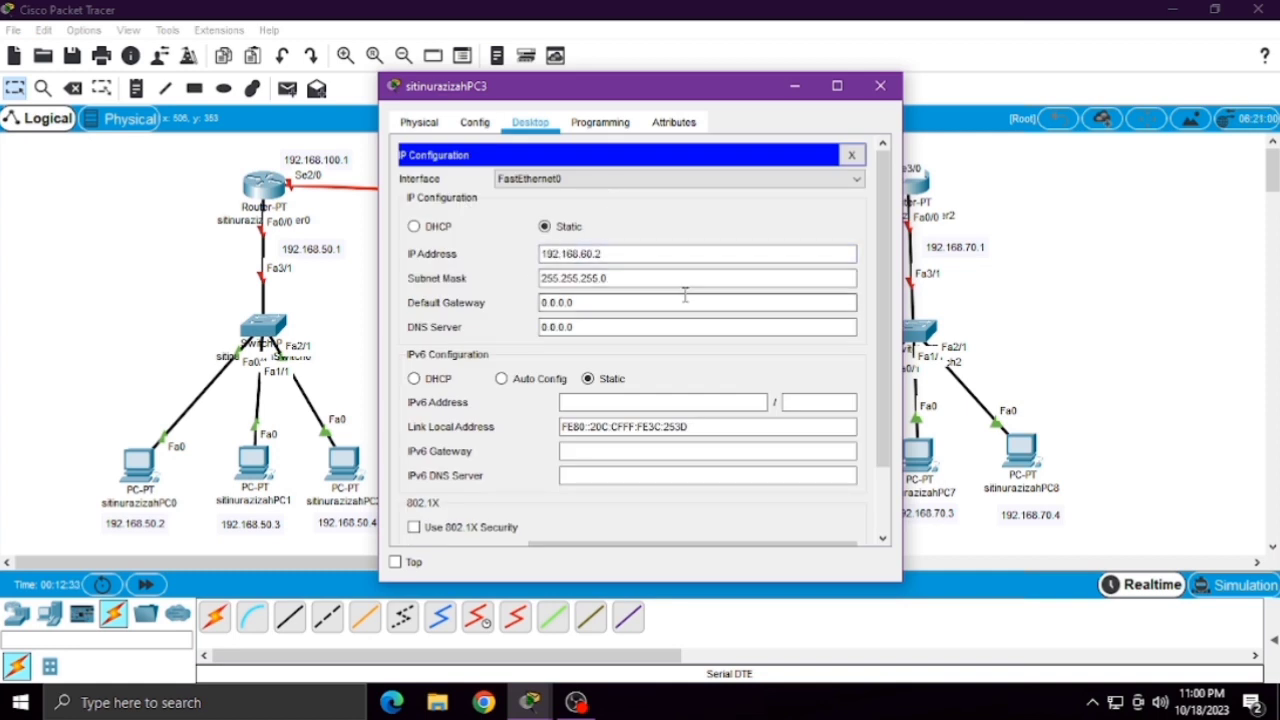
- Set PC3's default gateway to 192.168.60.1 and close its configuration
scroll(685, 295, down, 1)
triple_click(577, 250)
text(192.168)
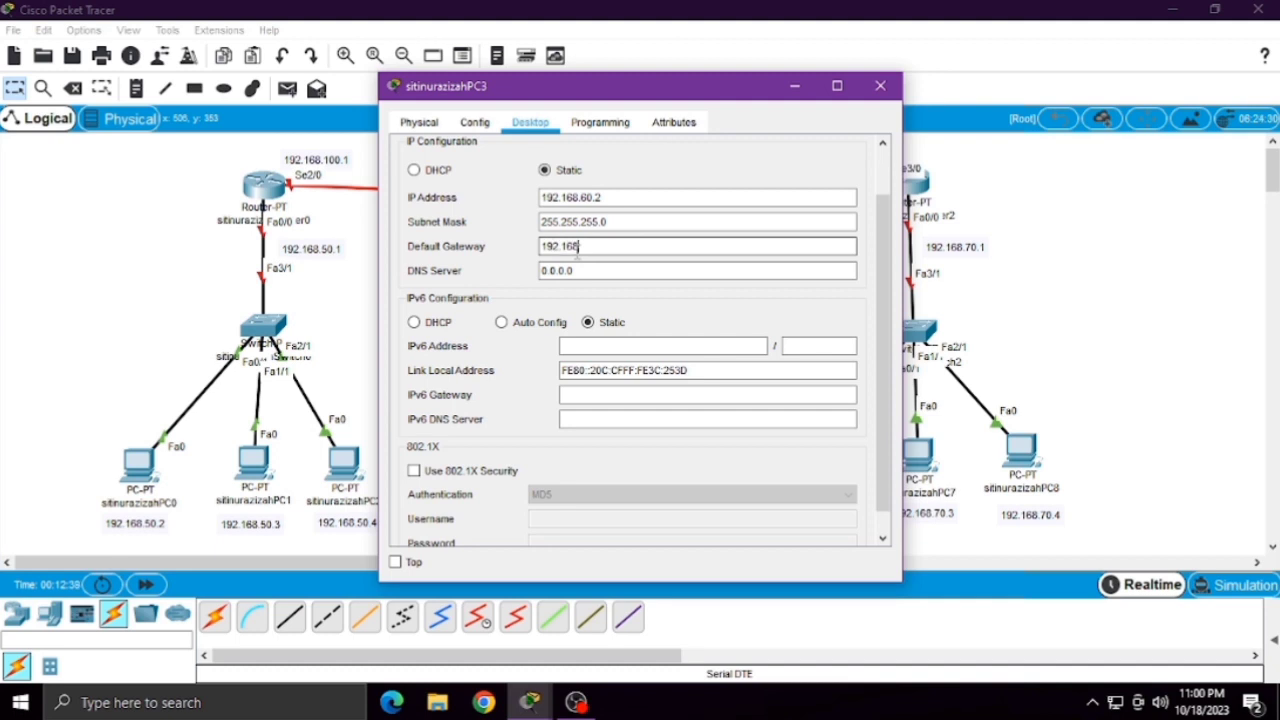
text(.60.1)
click(358, 289)
- Give PC4 the static IP address 192.168.60.3 with the default subnet mask
click(588, 450)
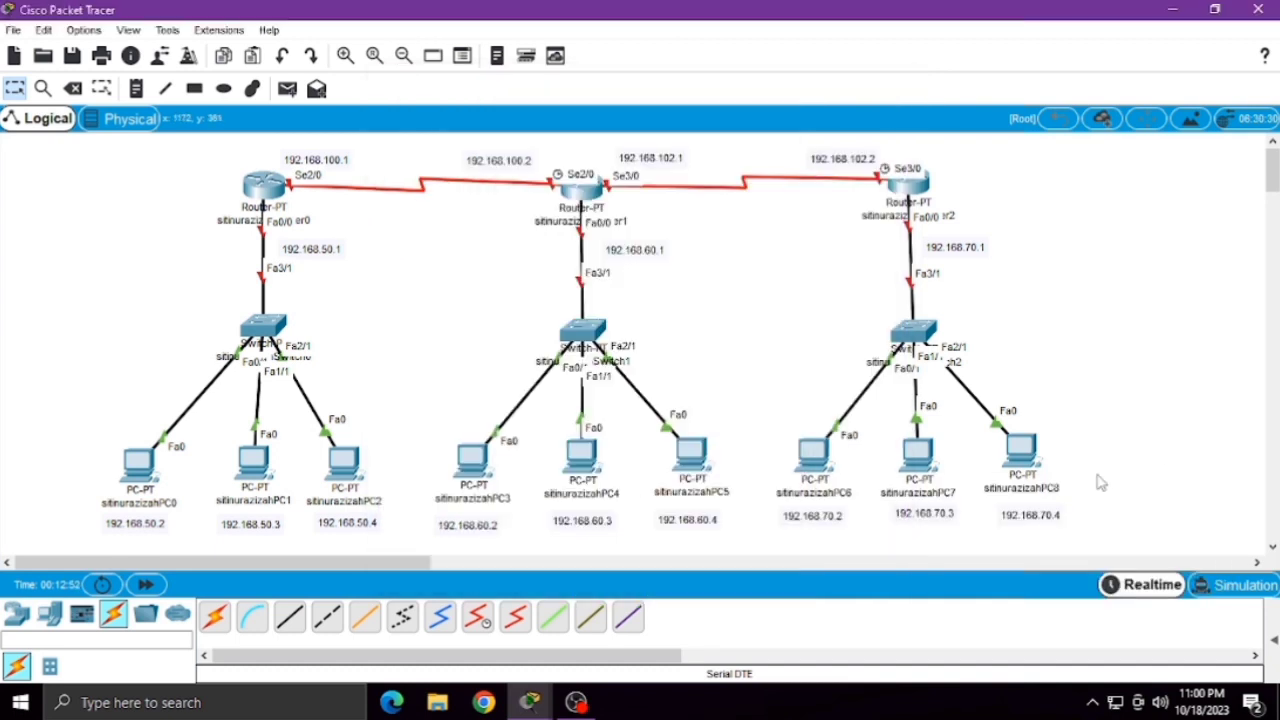
drag(604, 87, 894, 146)
click(364, 124)
click(791, 270)
click(931, 313)
text(192.168.60.3)
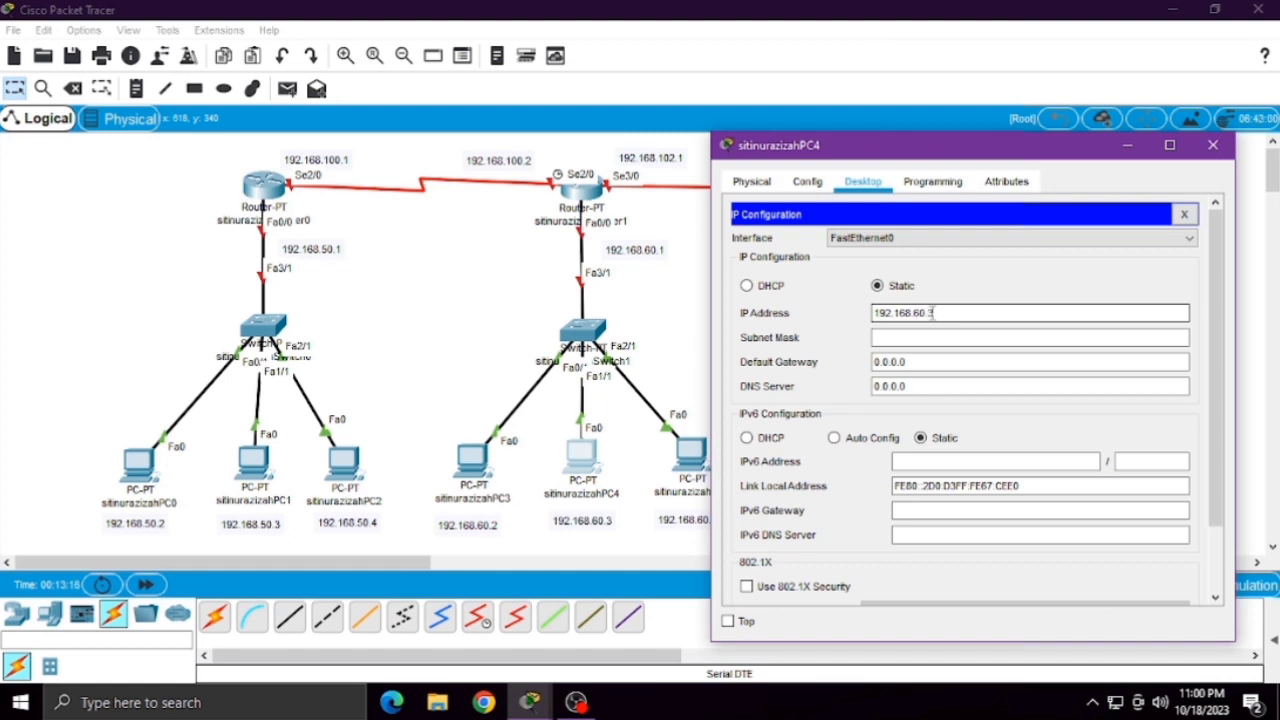
click(965, 337)
- Set PC4's default gateway to 192.168.60.1
click(966, 361)
key(BackSpace)
key(BackSpace)
key(BackSpace)
key(BackSpace)
key(BackSpace)
key(BackSpace)
key(BackSpace)
text(192.168.60.1)
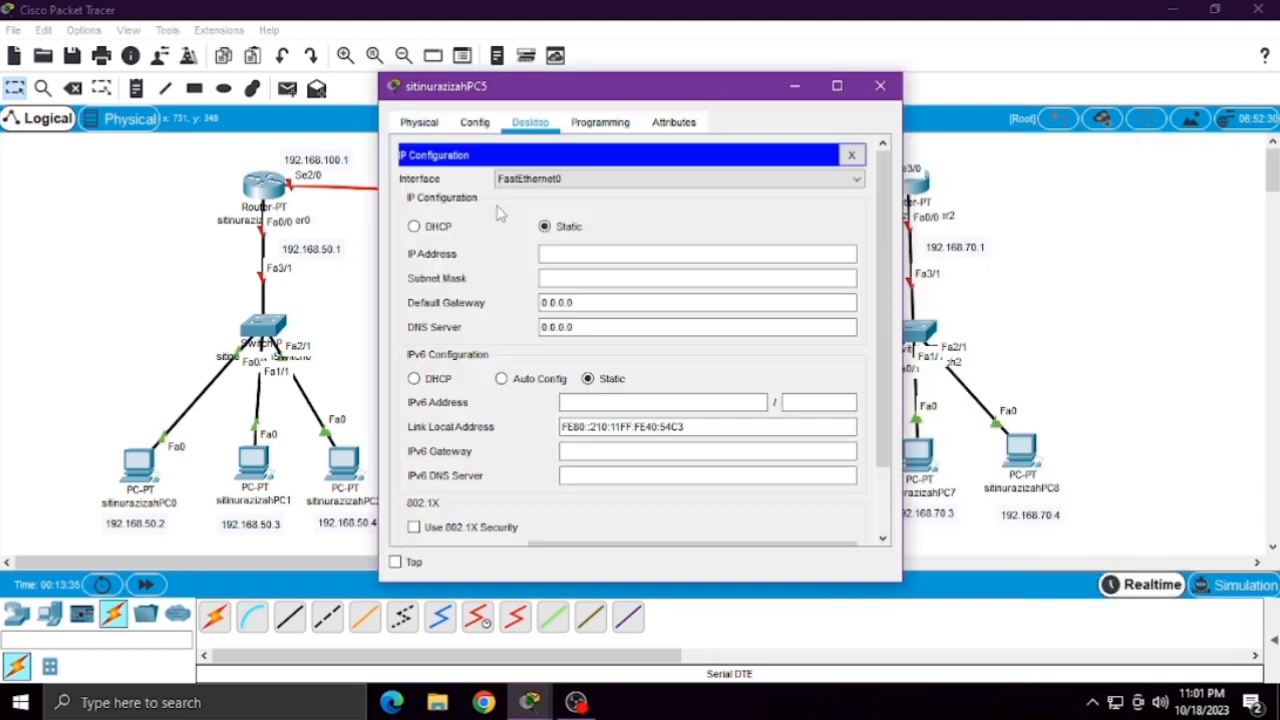
- Give PC5 the static IP address 192.168.60.4 with subnet mask 255.255.255.0
click(597, 256)
text(192.168.6)
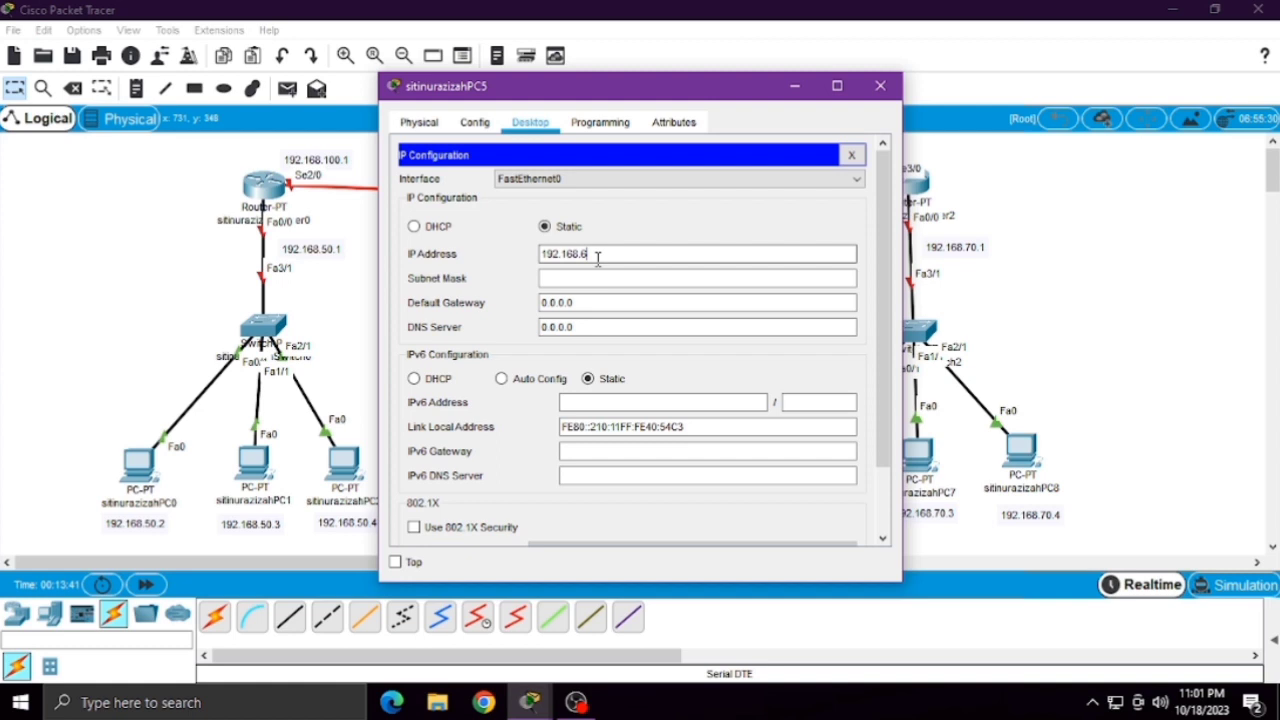
text(0.4)
click(610, 279)
- Set PC5's default gateway to 192.168.60.1
click(640, 301)
key(BackSpace)
key(BackSpace)
key(BackSpace)
key(BackSpace)
key(BackSpace)
key(BackSpace)
key(BackSpace)
text(192.168.)
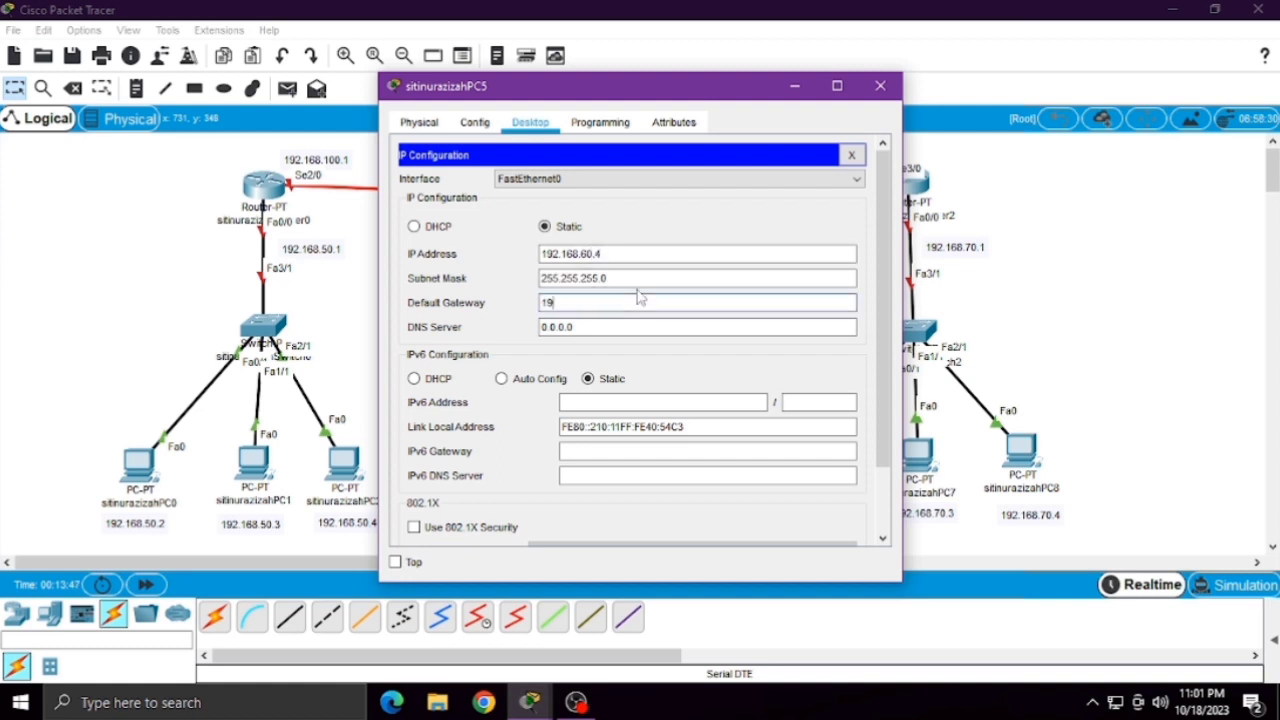
key(BackSpace)
key(BackSpace)
text(60.1)
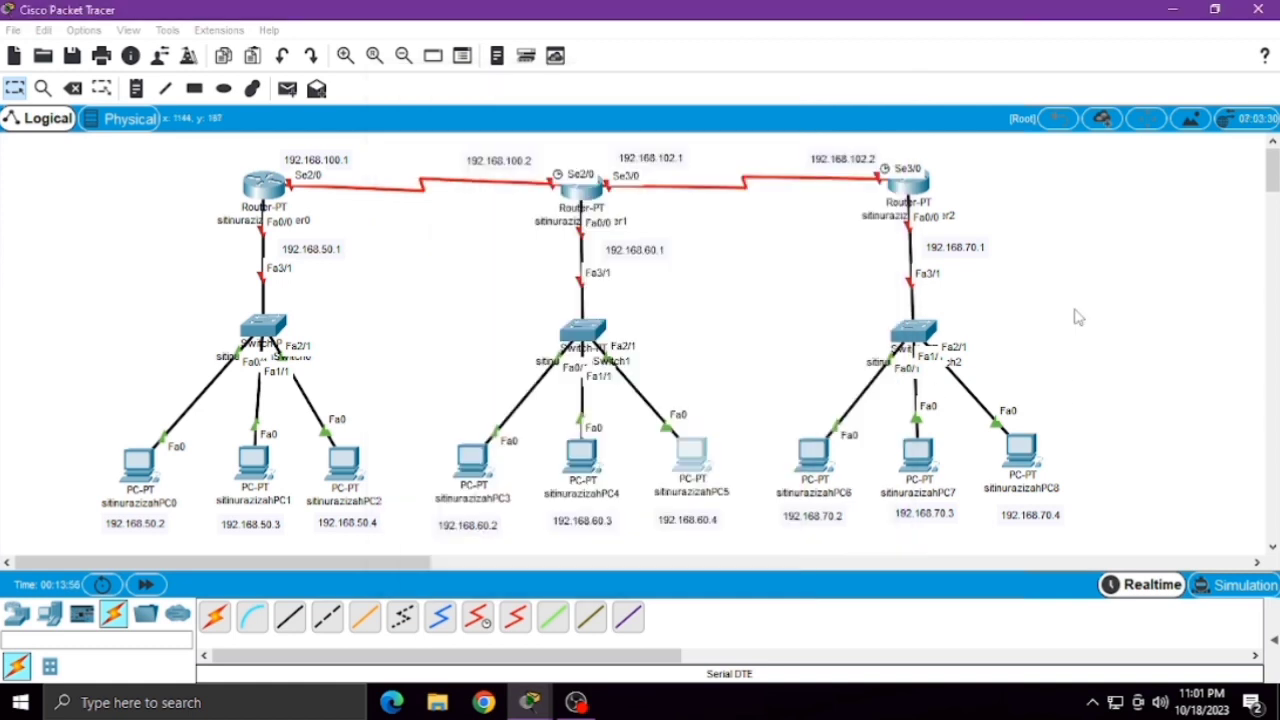
- Give PC6 the static IP address 192.168.70.2 with the default subnet mask
click(692, 455)
click(530, 122)
click(455, 195)
click(592, 254)
text(192.168.70)
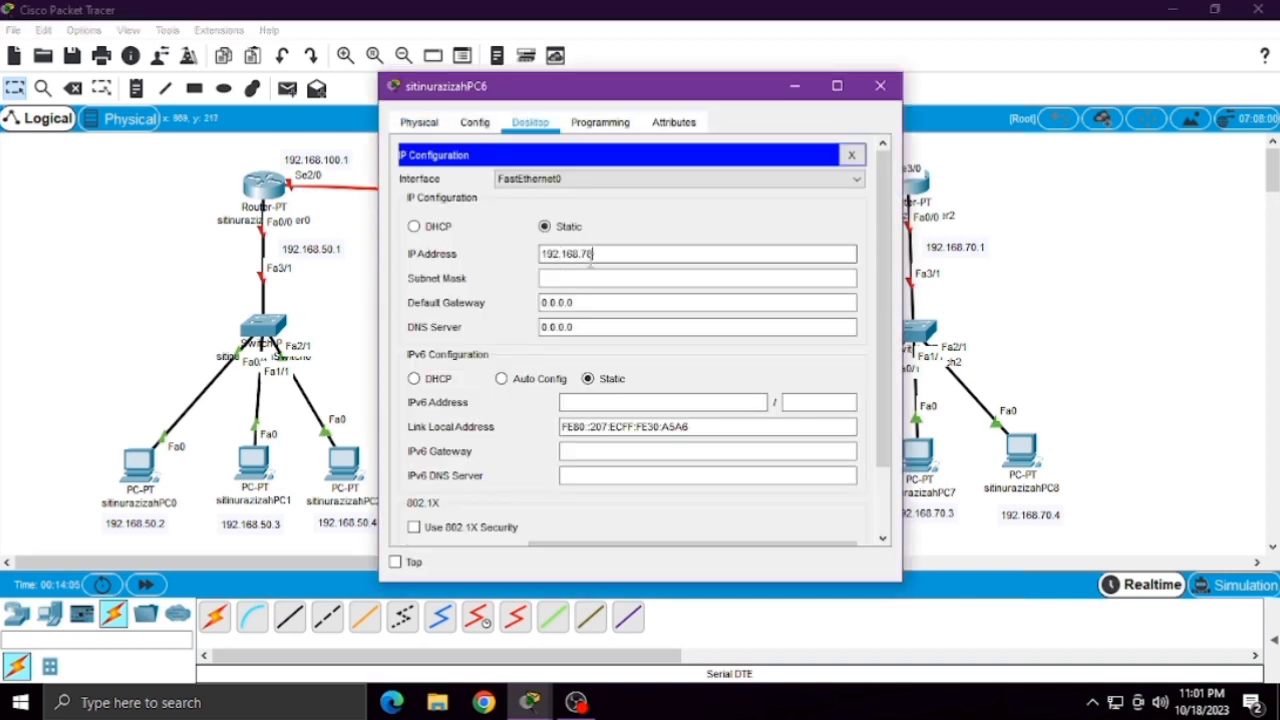
text(.2)
click(590, 278)
- Set PC6's default gateway to the LAN address noted at Router2, 192.168.70.1
click(600, 303)
key(BackSpace)
key(BackSpace)
key(BackSpace)
key(BackSpace)
key(BackSpace)
key(BackSpace)
key(BackSpace)
text(192.168.70)
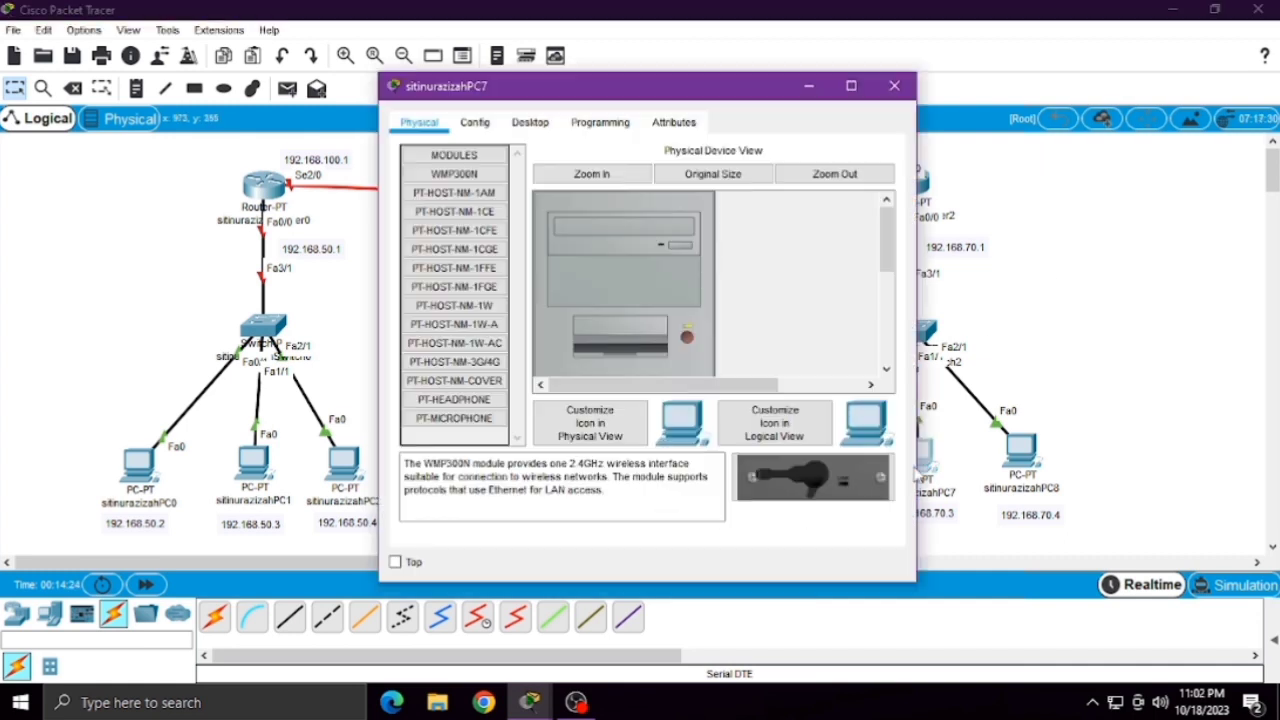
- Give PC7 the static IP address 192.168.70.3 with subnet mask 255.255.255.0
click(530, 122)
click(450, 212)
click(582, 254)
text(192.168)
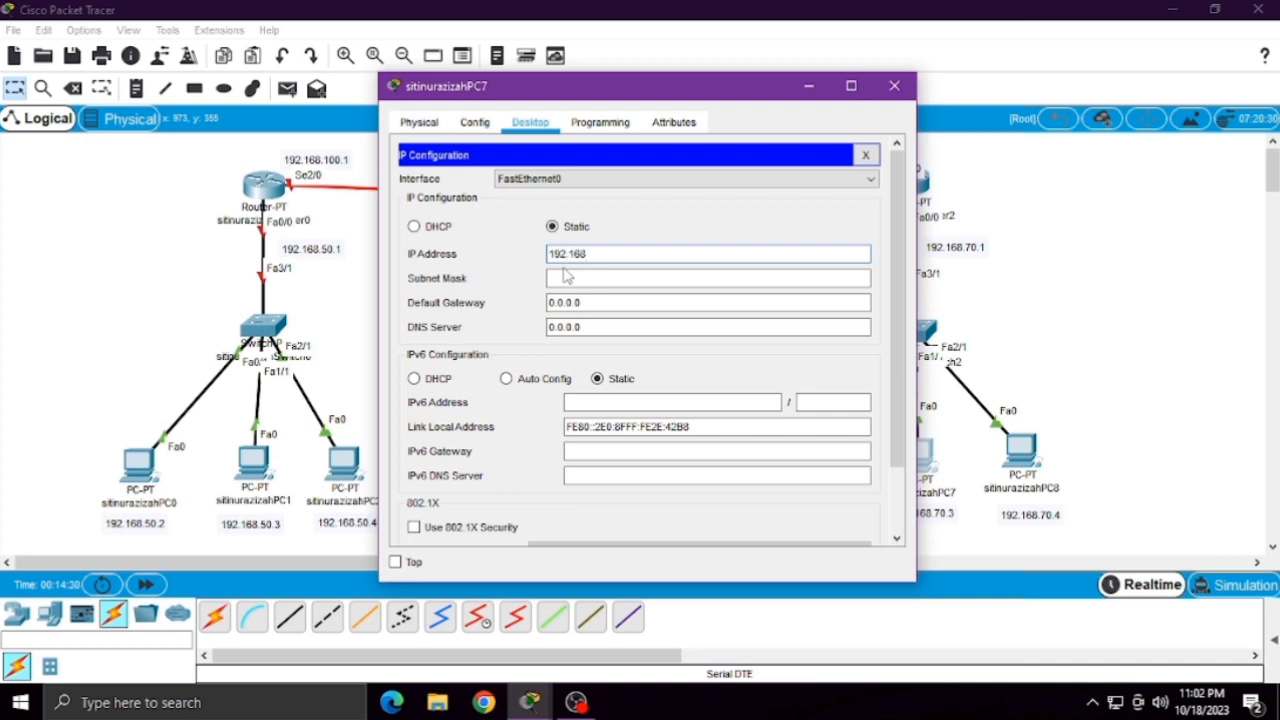
text(.70.3)
click(567, 277)
- Set PC7's default gateway to 192.168.70.1
click(685, 298)
key(BackSpace)
key(BackSpace)
key(BackSpace)
key(BackSpace)
key(BackSpace)
key(BackSpace)
key(BackSpace)
text(1968)
key(BackSpace)
key(BackSpace)
key(BackSpace)
text(192.168.7)
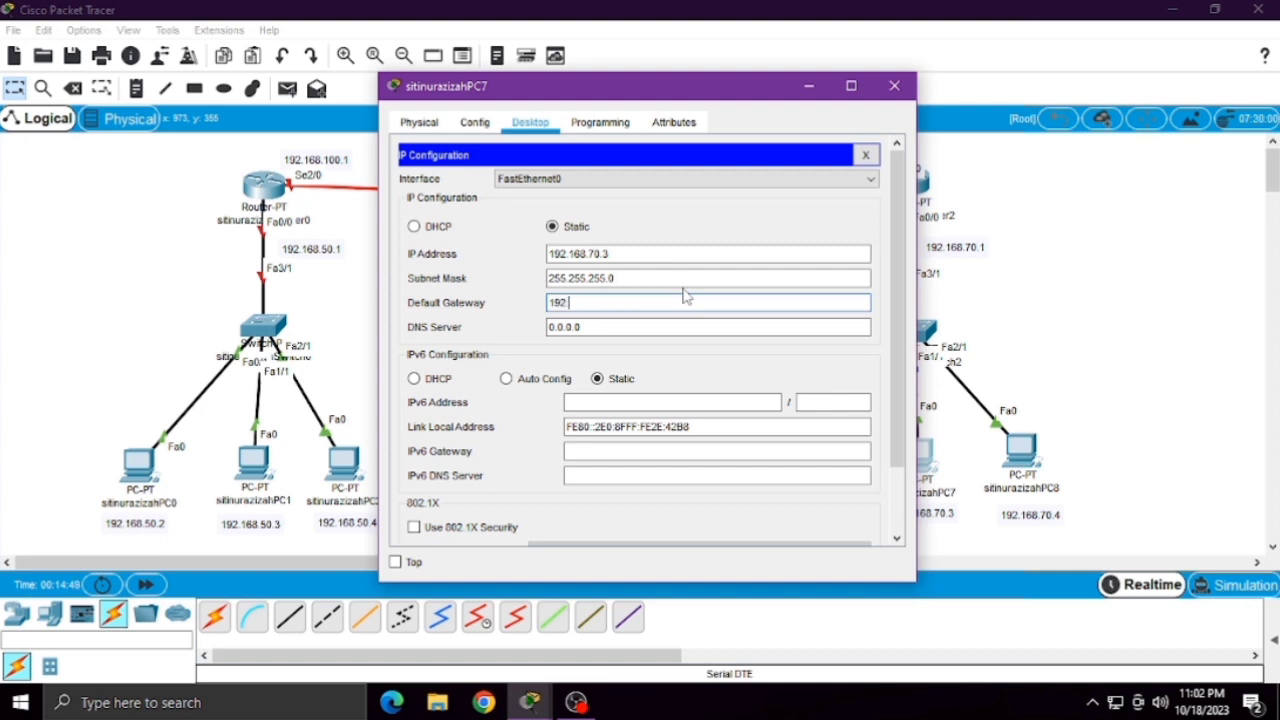
text(0.1)
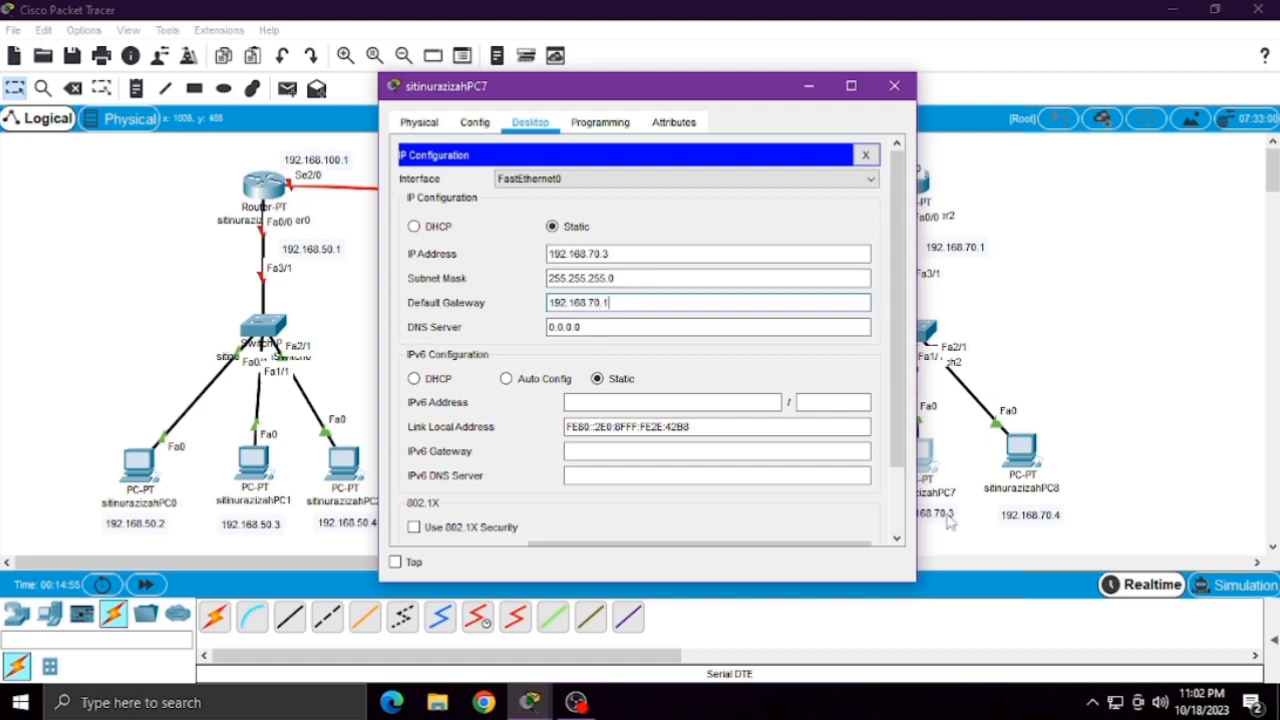
- Give PC8 the static IP address 192.168.70.4 with subnet mask 255.255.255.0
click(1020, 455)
click(530, 122)
click(567, 253)
text(192.168.)
key(BackSpace)
key(BackSpace)
key(BackSpace)
key(BackSpace)
key(BackSpace)
key(BackSpace)
key(BackSpace)
key(BackSpace)
text(192)
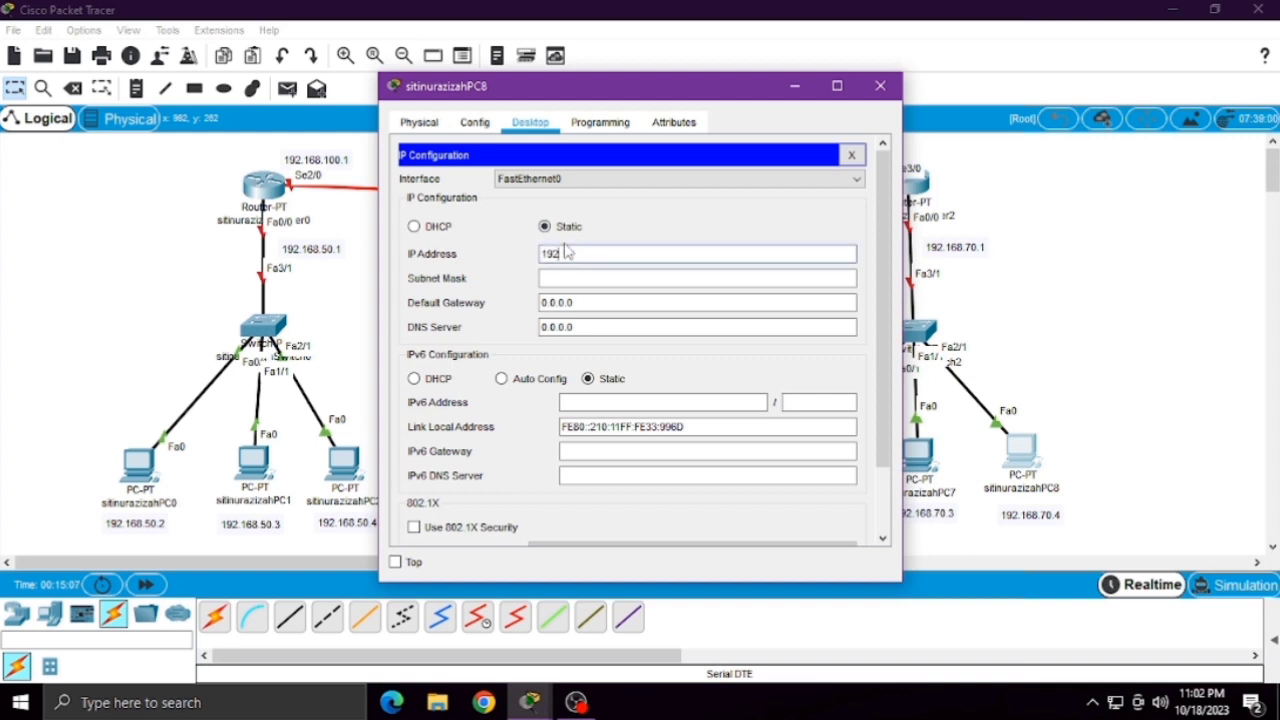
text(.168.70.4)
key(Tab)
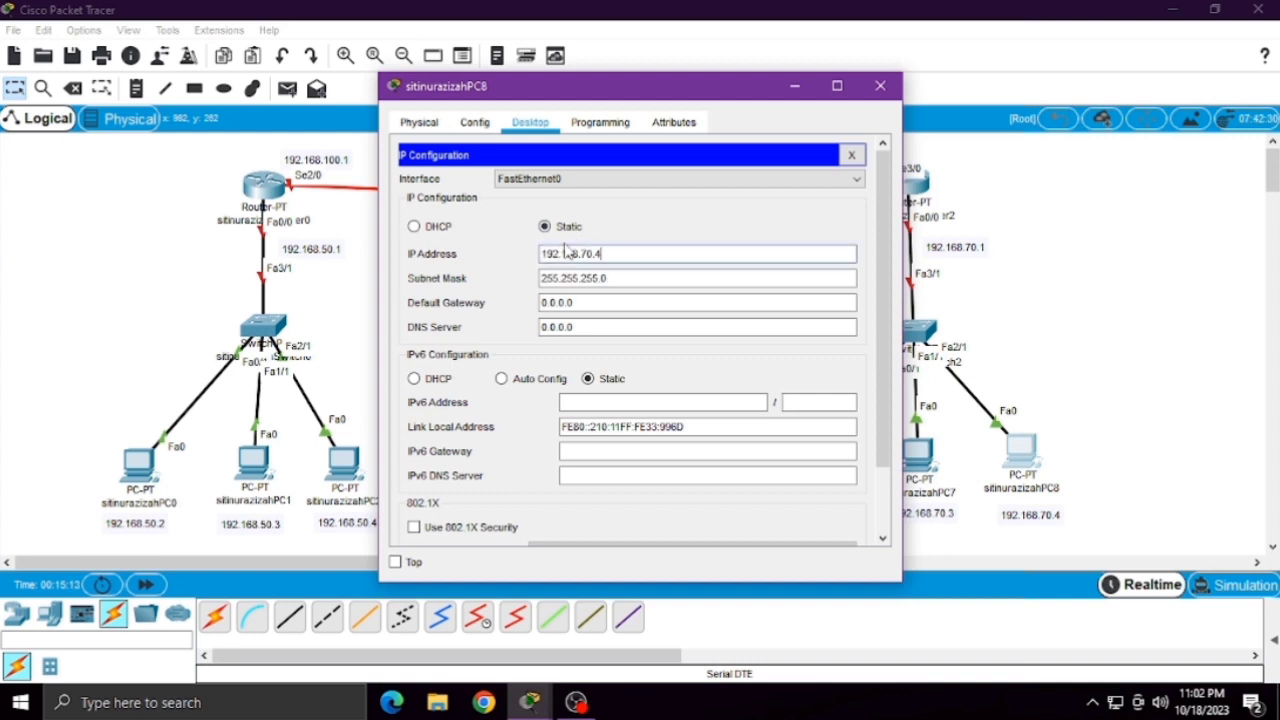
- Set PC8's default gateway to 192.168.70.1 and close its configuration window
click(595, 309)
key(BackSpace)
key(BackSpace)
key(BackSpace)
key(BackSpace)
key(BackSpace)
key(BackSpace)
key(BackSpace)
text(192.)
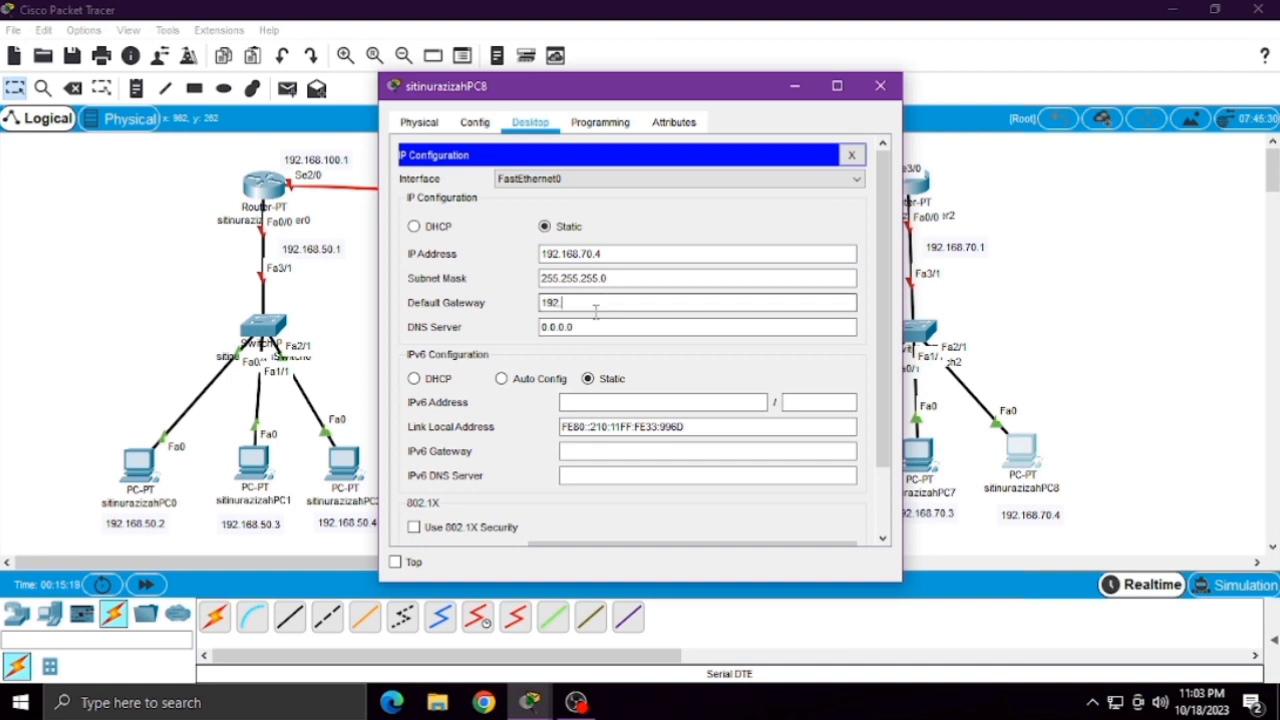
text(168.70.1)
scroll(595, 313, down, 2)
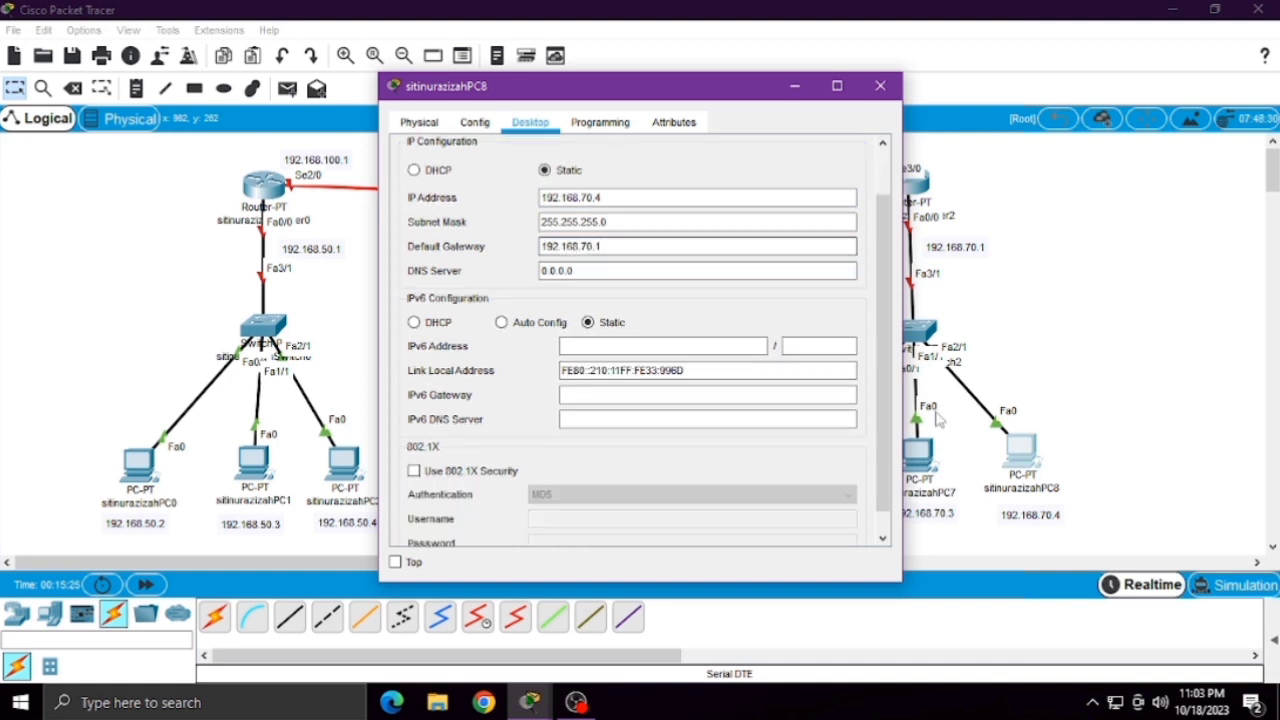
click(880, 85)
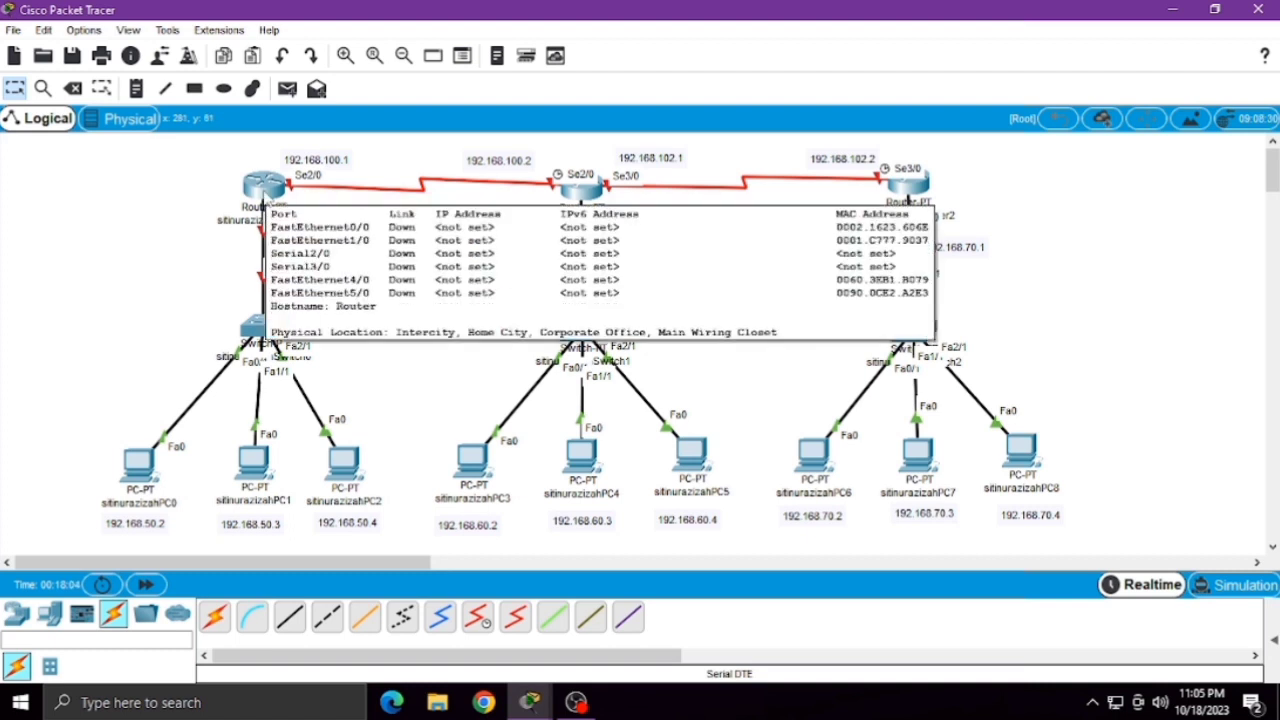
- Open Router0's command line, decline the initial configuration dialog and enter global configuration mode
click(264, 186)
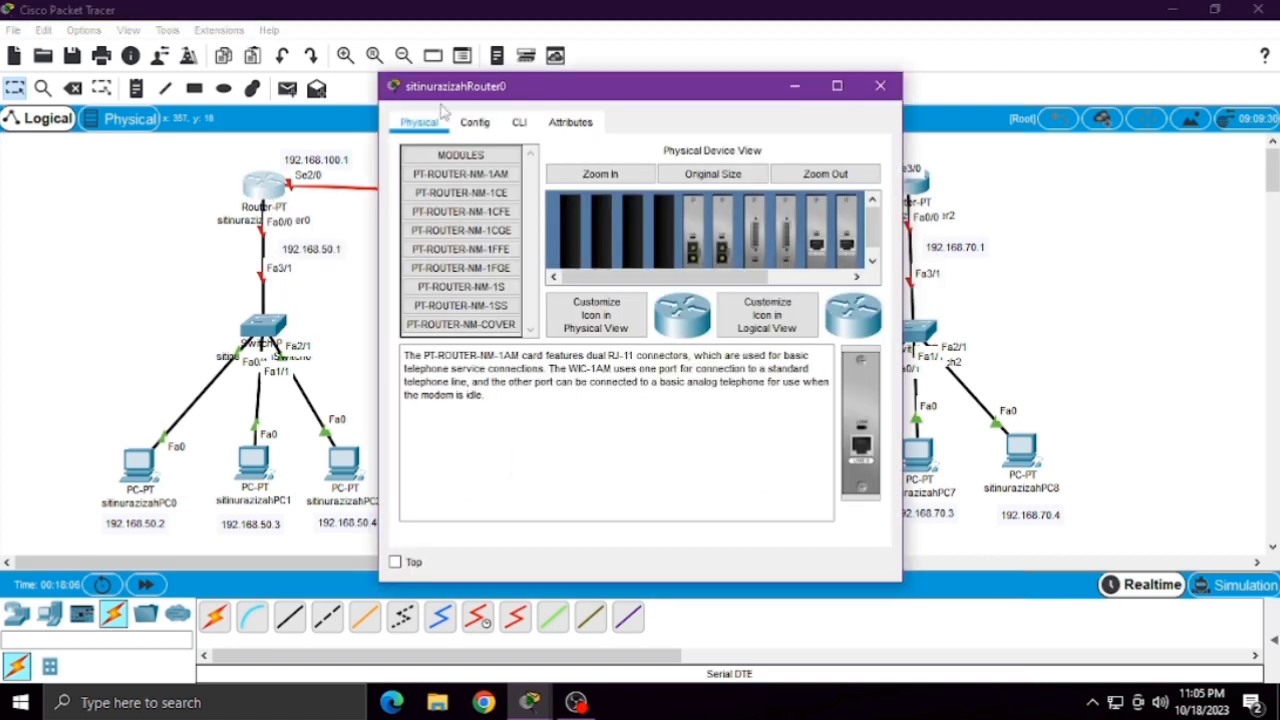
click(520, 121)
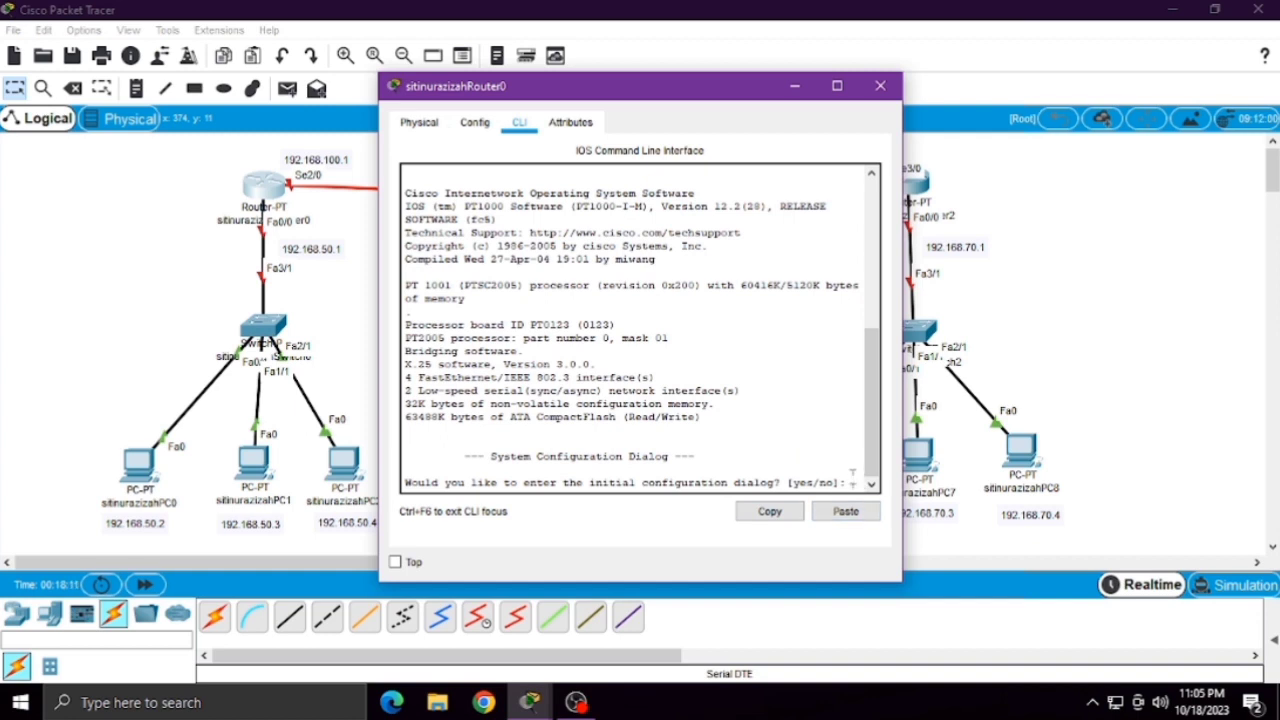
text(no)
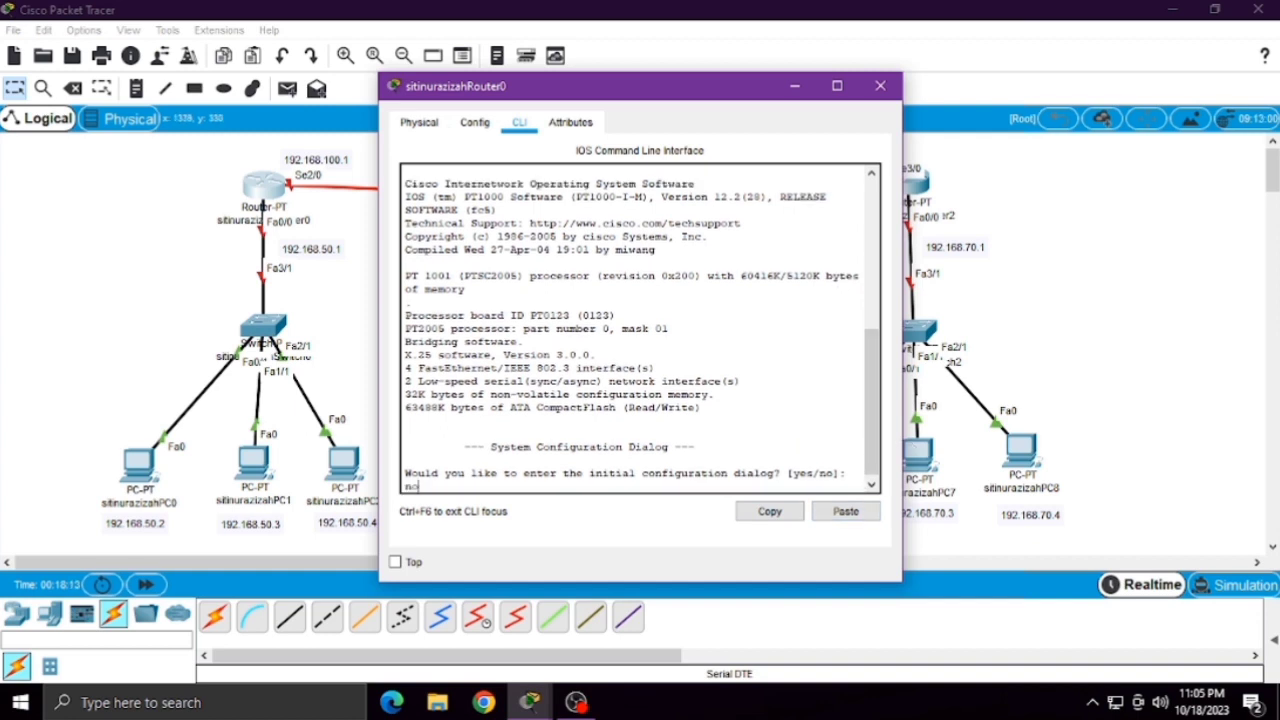
key(Return)
key(Return)
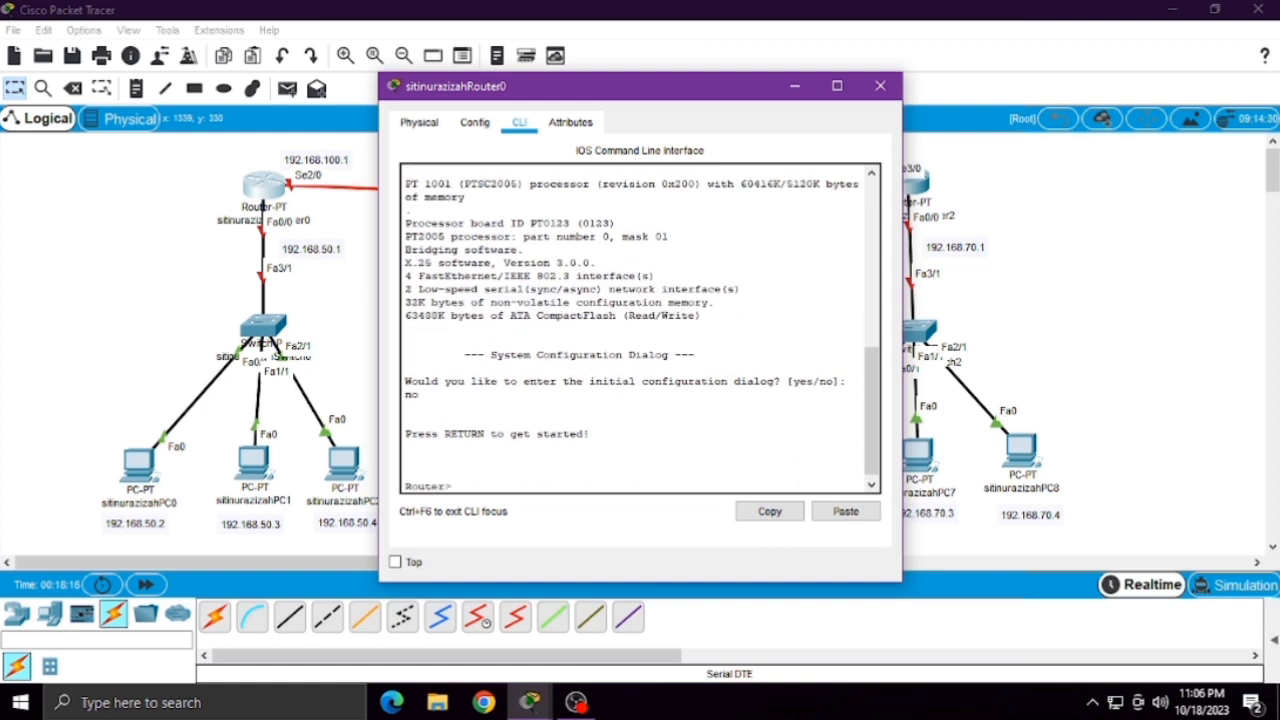
text(en)
key(Return)
text(conf t)
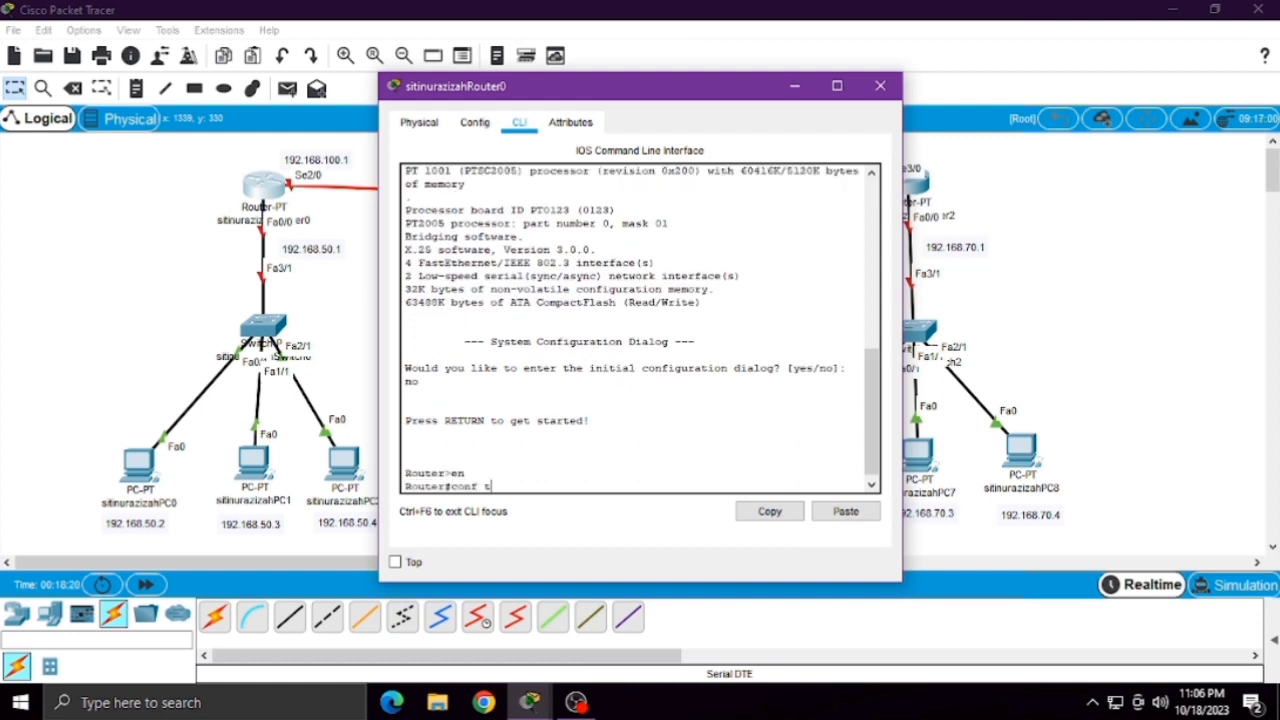
key(Return)
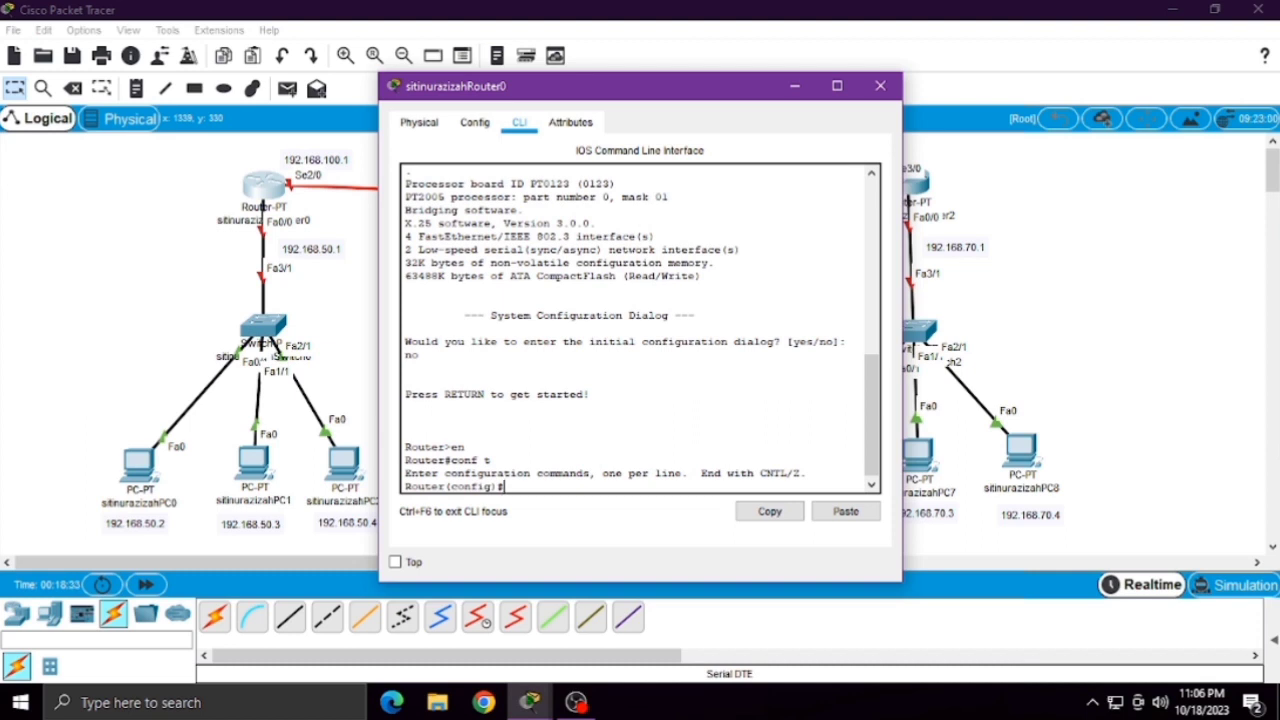
- Assign Router0's interface fa0/0 the IP address 192.168.50.1 with mask 255.255.255.0
text(int fa0/0)
key(Return)
text(ip)
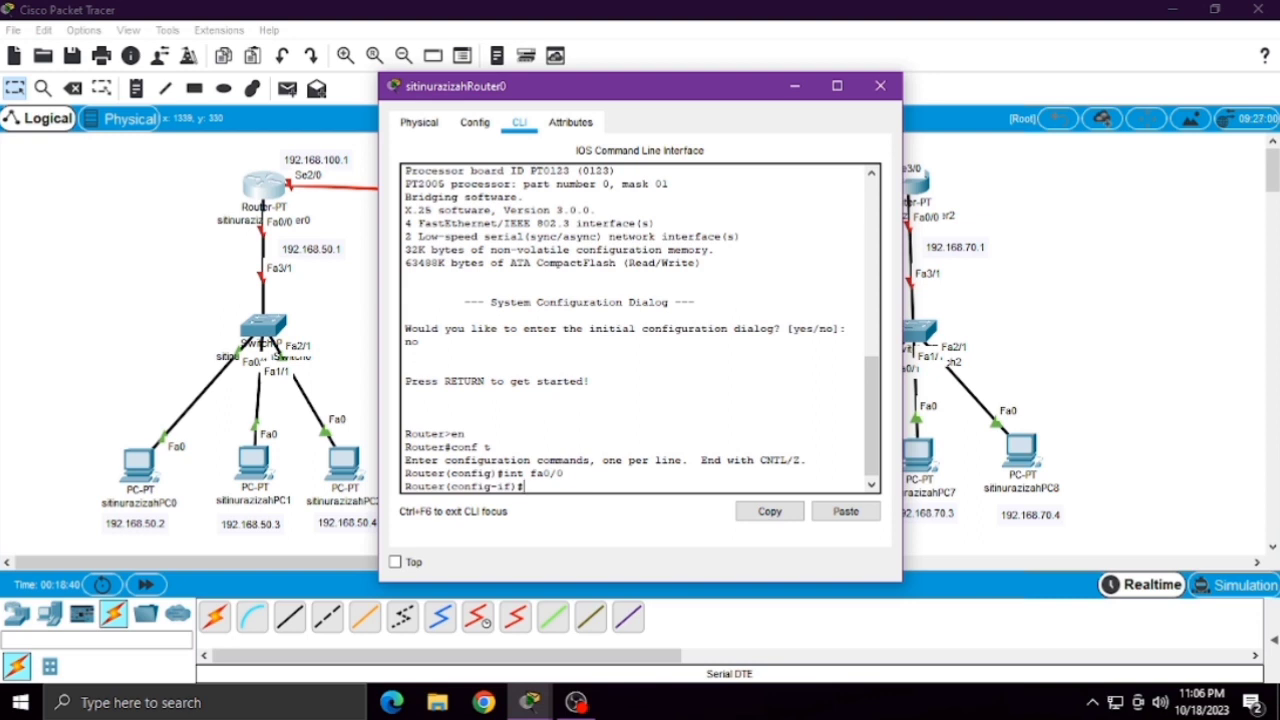
text( address)
drag(805, 80, 895, 97)
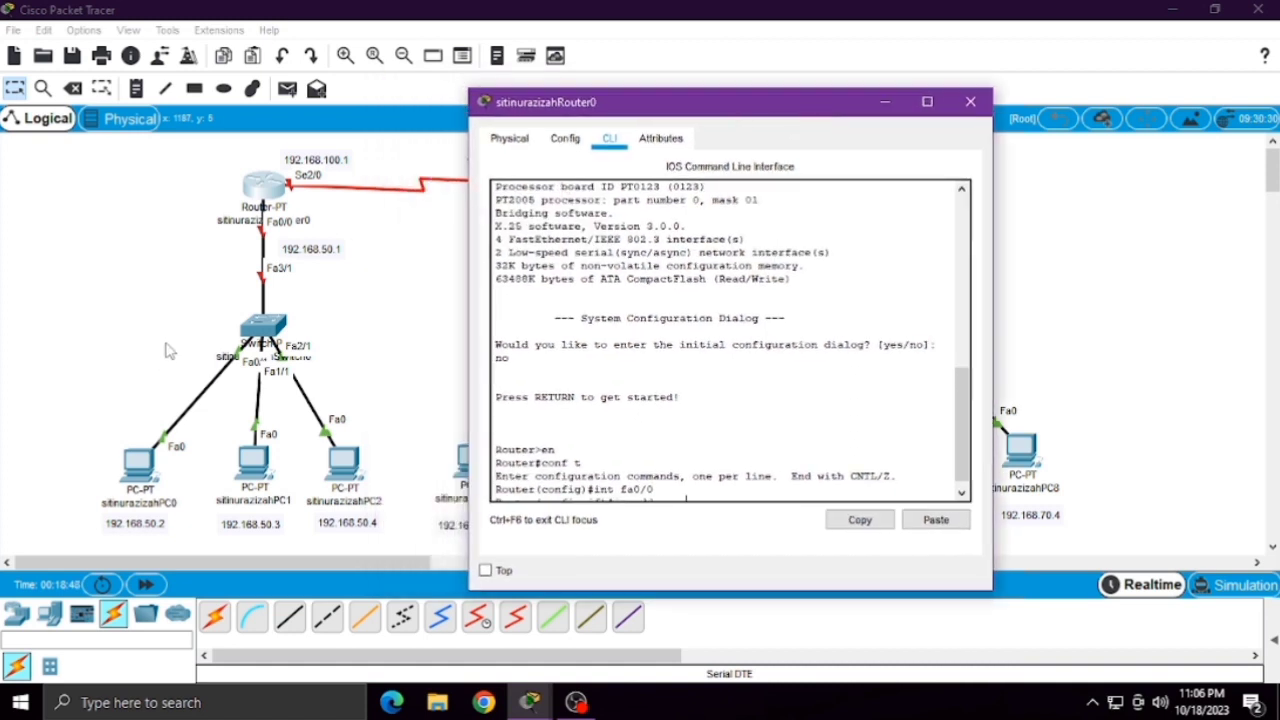
click(727, 443)
text(192.168.50)
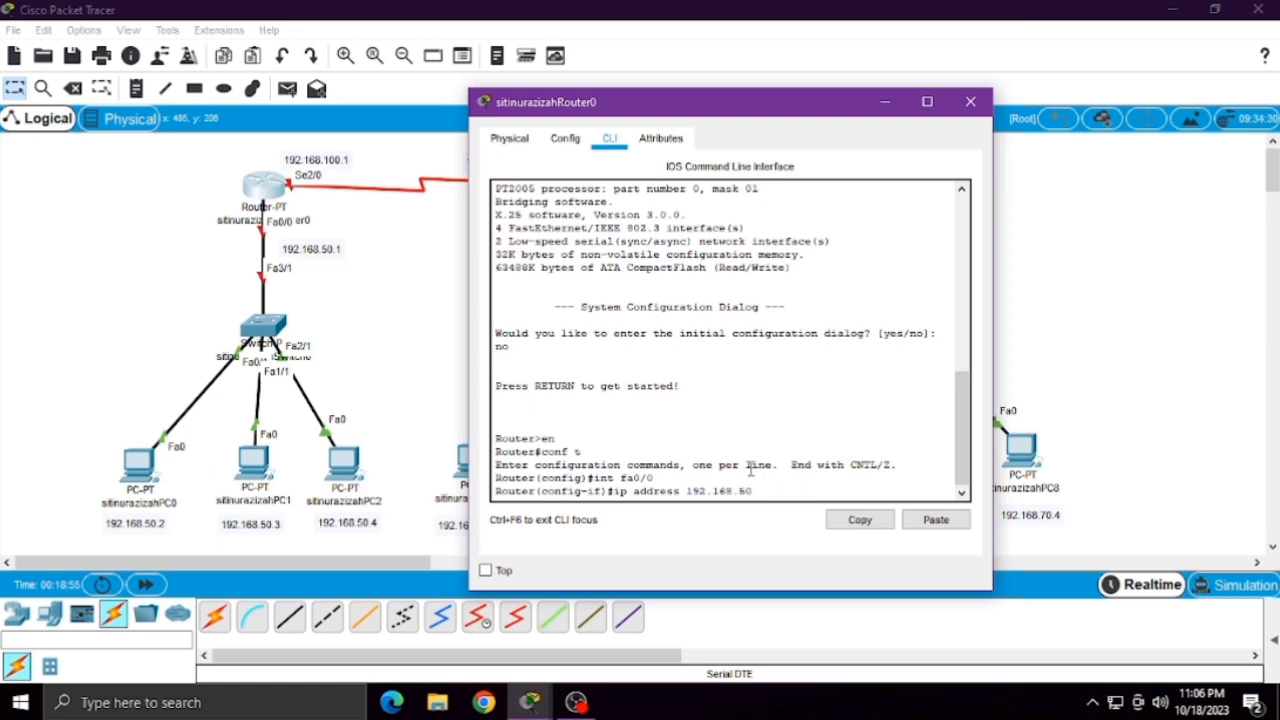
text(.1 255.255.255.0)
key(Return)
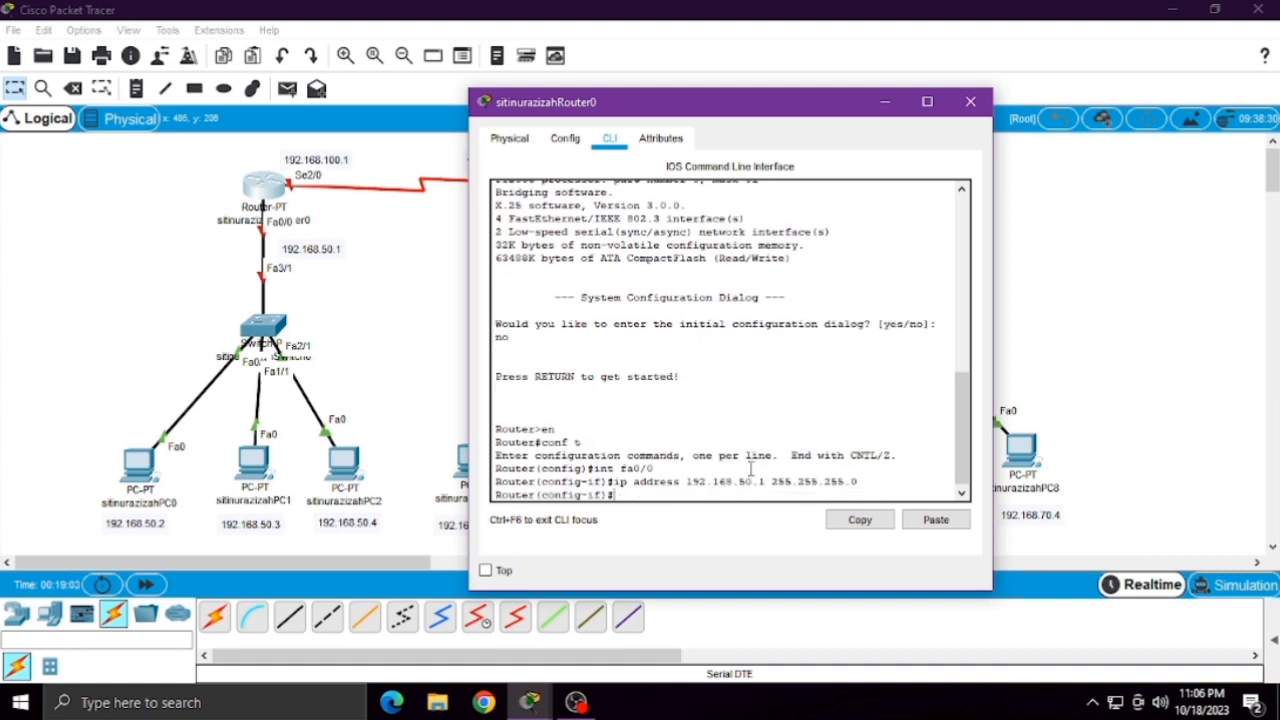
- Enable Router0's fa0/0 interface with no sh, exit it and enter configuration of interface se2/0
text(no sh)
key(Return)
key(Return)
text(exit)
key(Return)
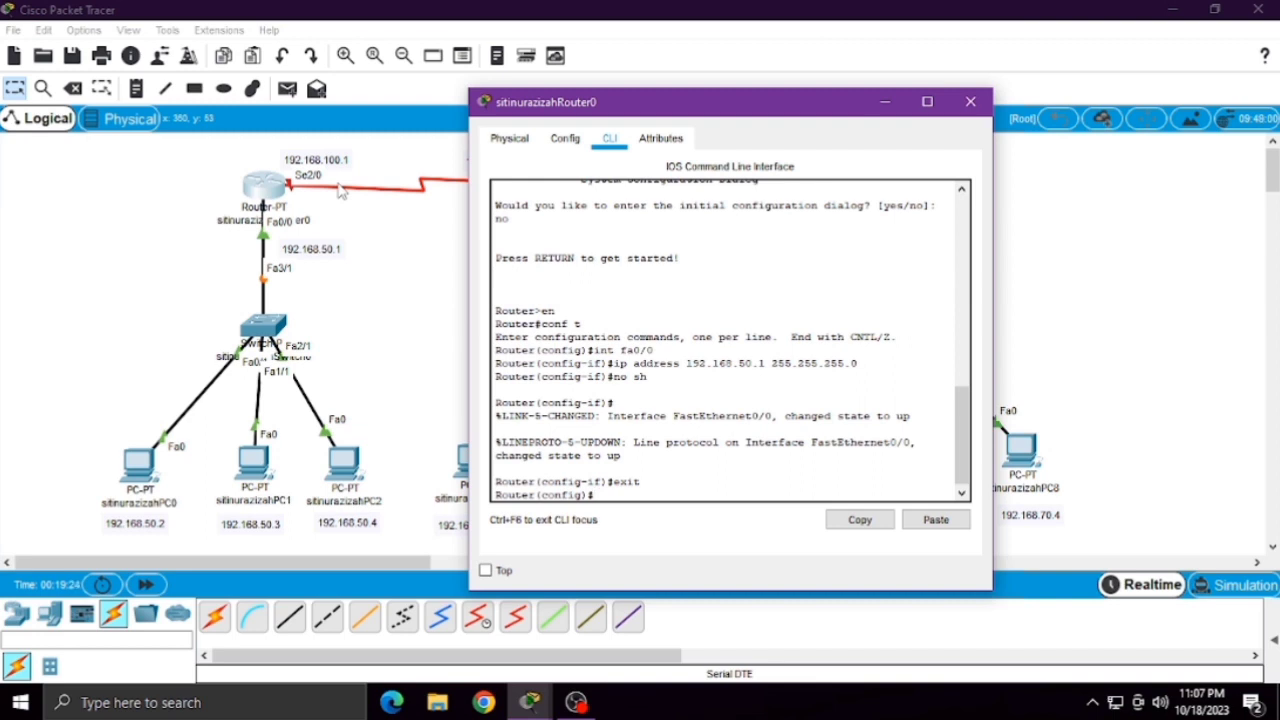
text(nt se2/0)
key(Return)
- Try to assign Router0's se2/0 the IP address 192.168.100.1 with mask 255.255.255
text(ip addr)
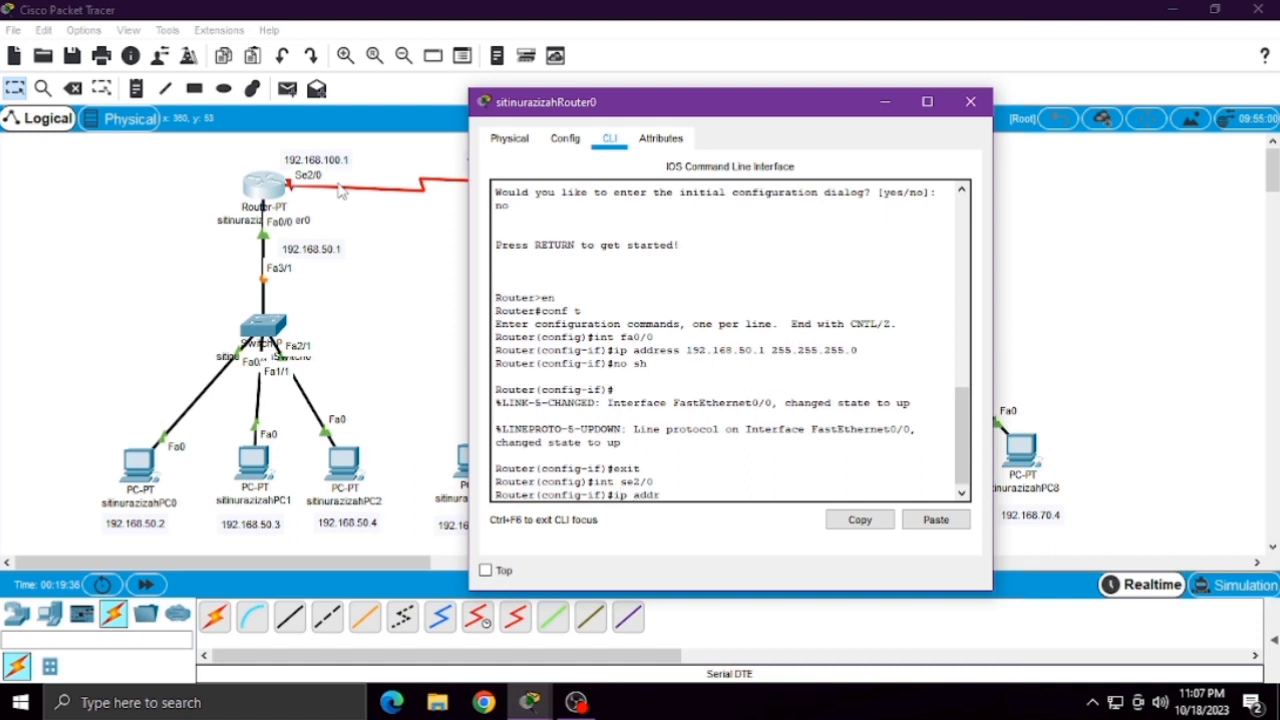
text(ess 192.168.100.1 255)
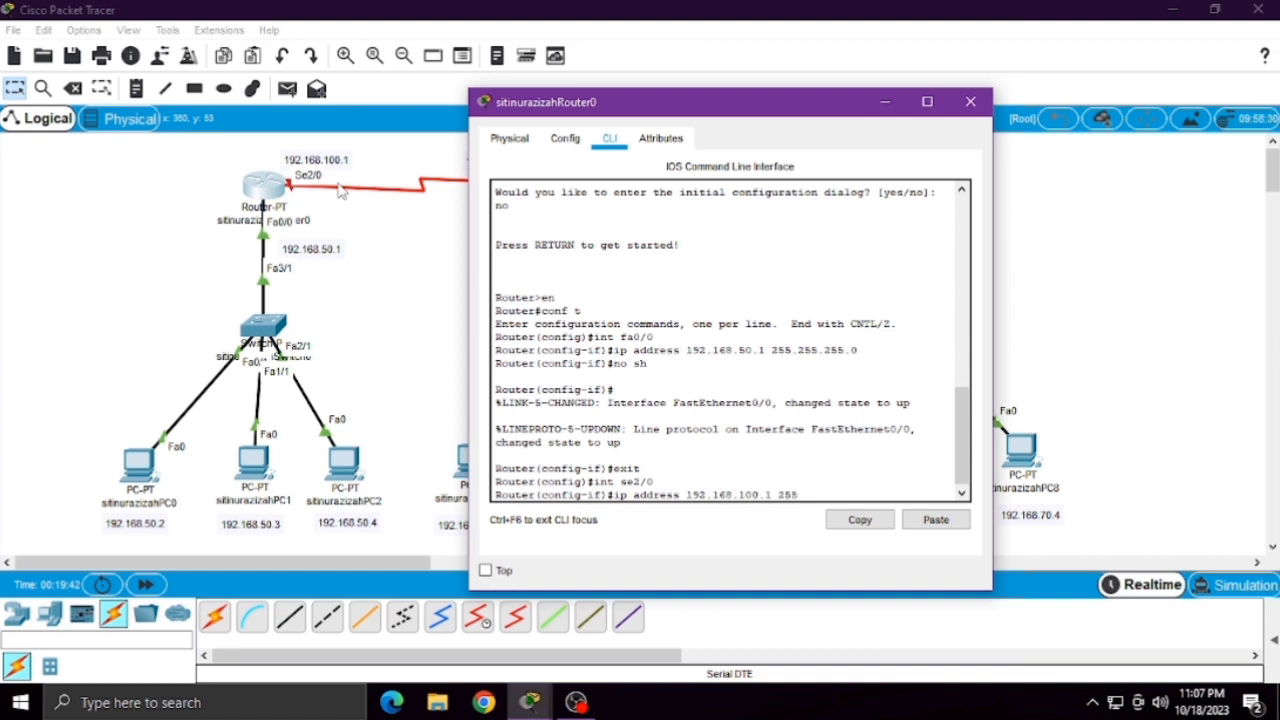
text(.255.255.25)
key(Return)
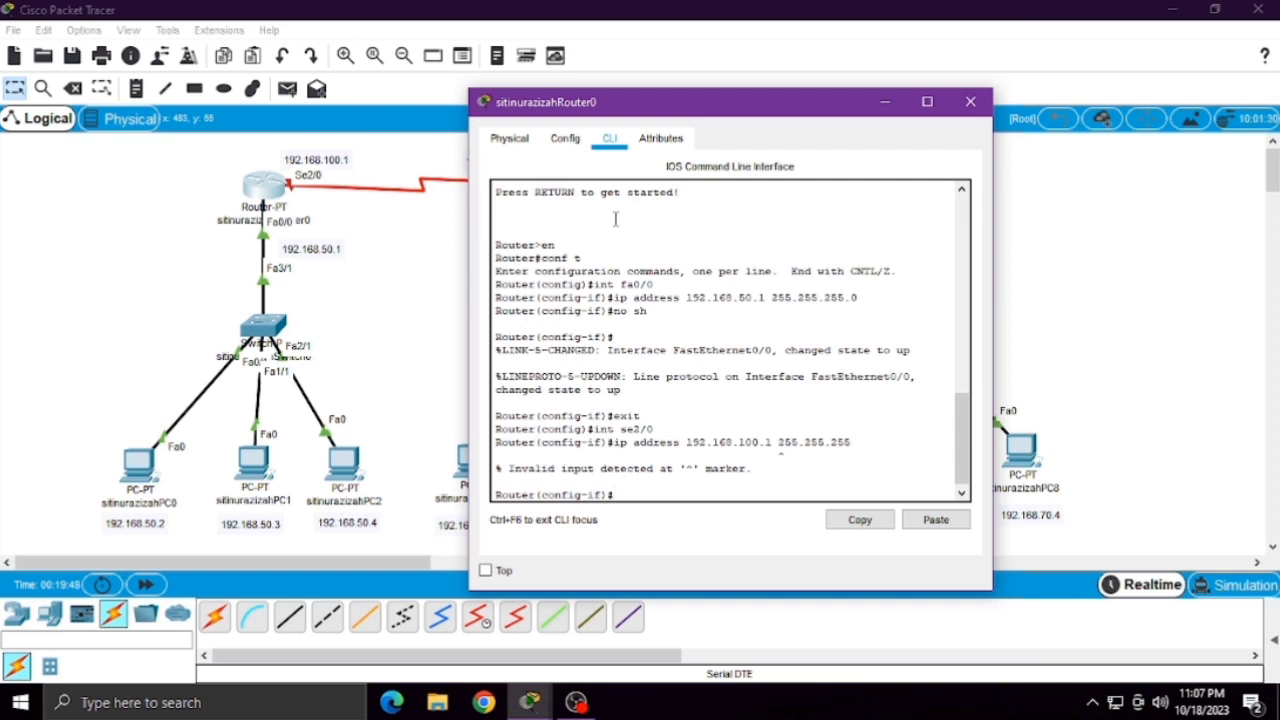
- Assign Router0's interface se2/0 the IP address 192.168.100.1 with mask 255.255.255.0
text(ip addres 192.168.100)
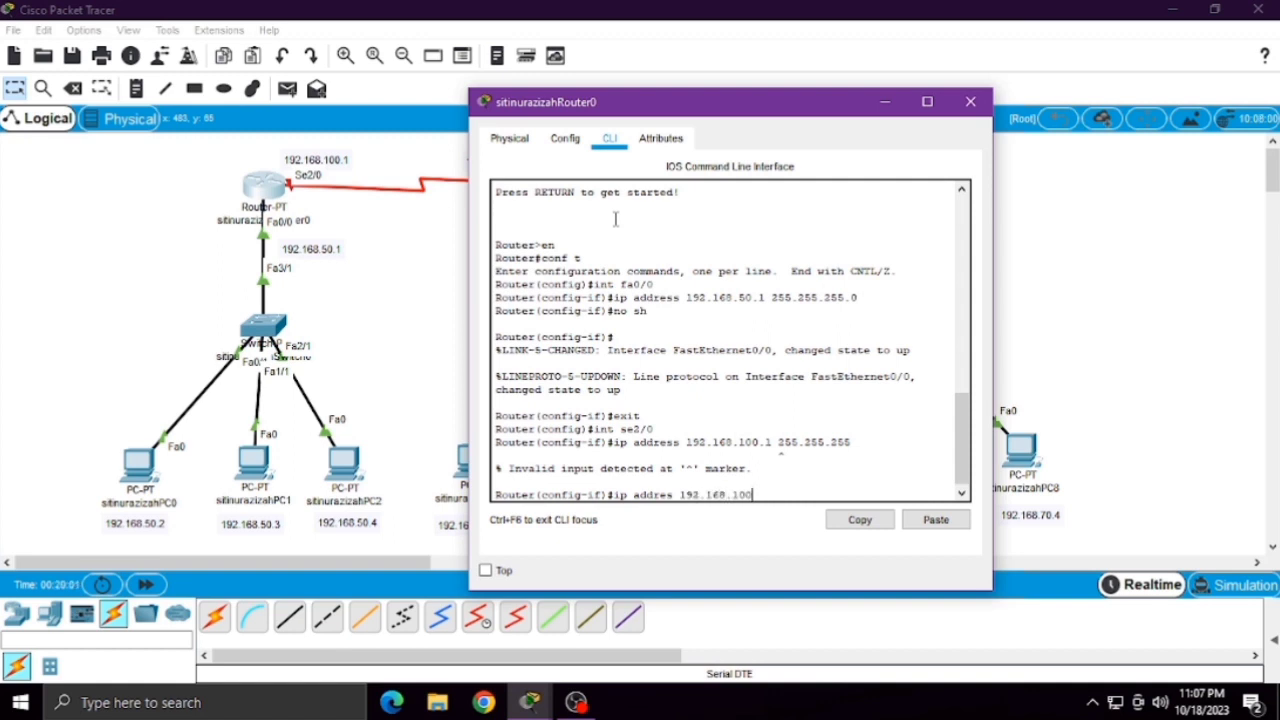
text(.1 255.2)
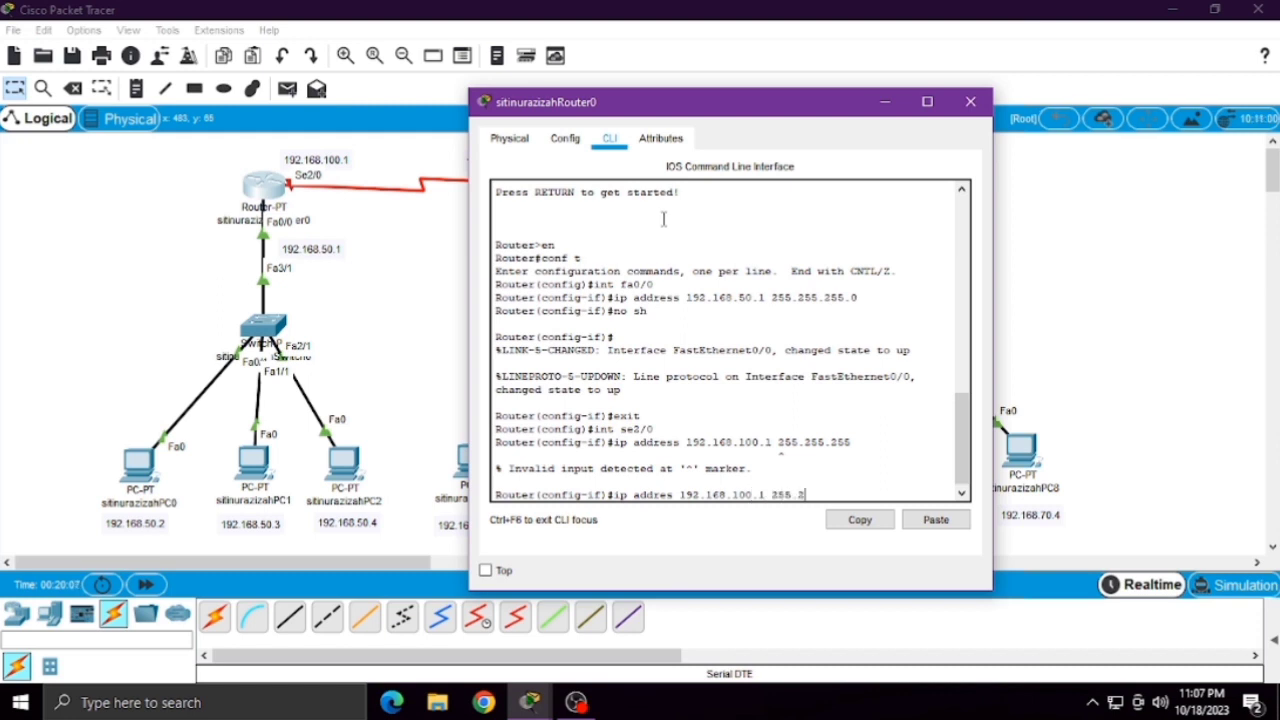
text(55.255.0)
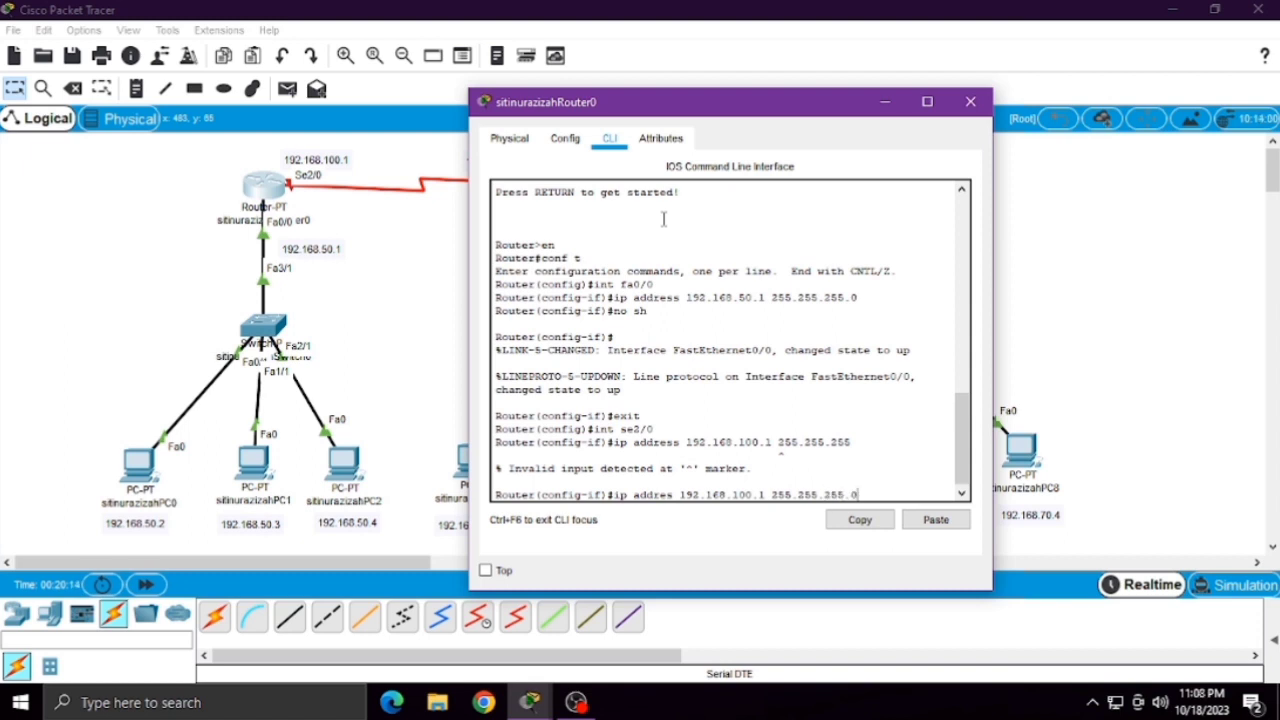
key(Return)
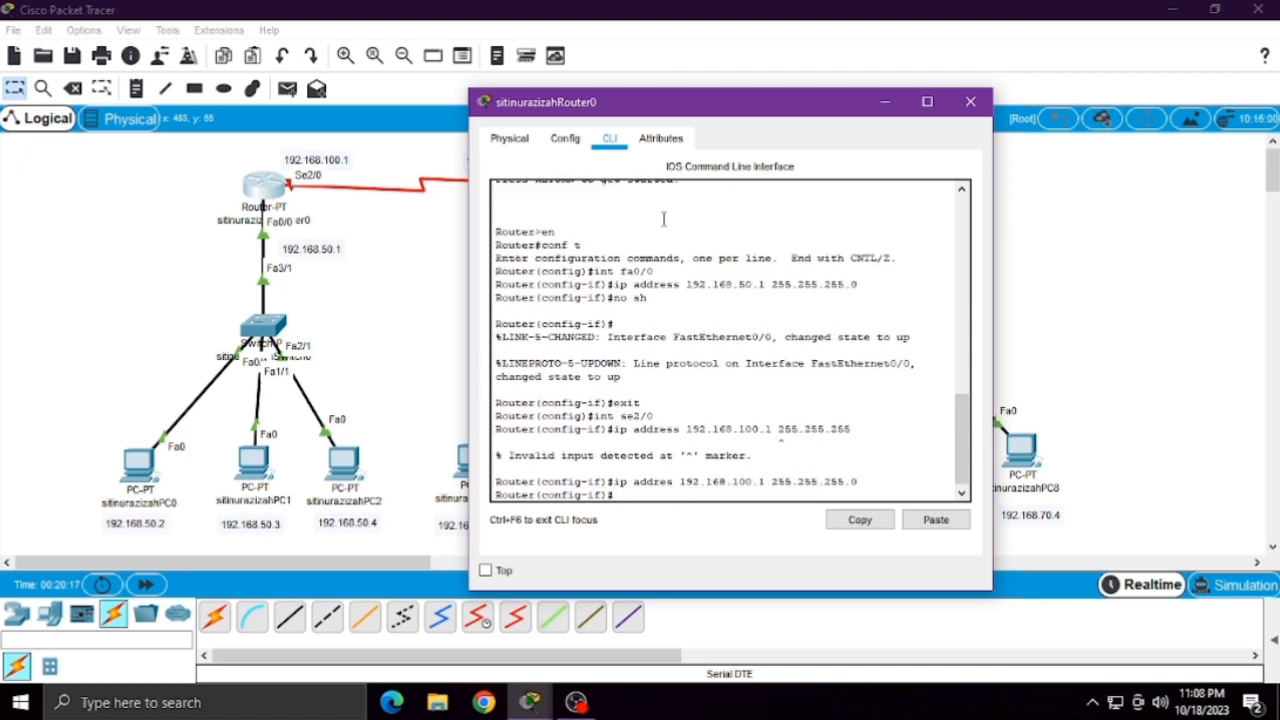
- Enable Router0's se2/0 interface with no sh, exit to global configuration and return to the topology
text(no sh)
key(Return)
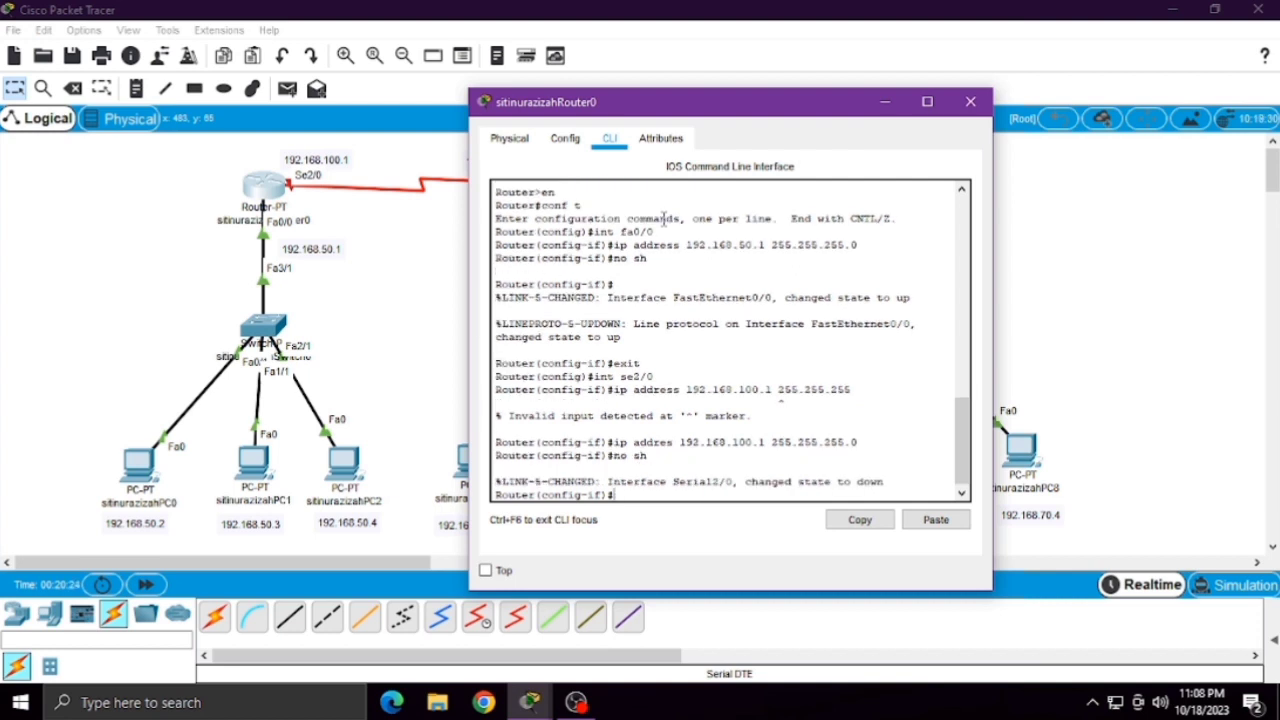
text(exit)
key(Return)
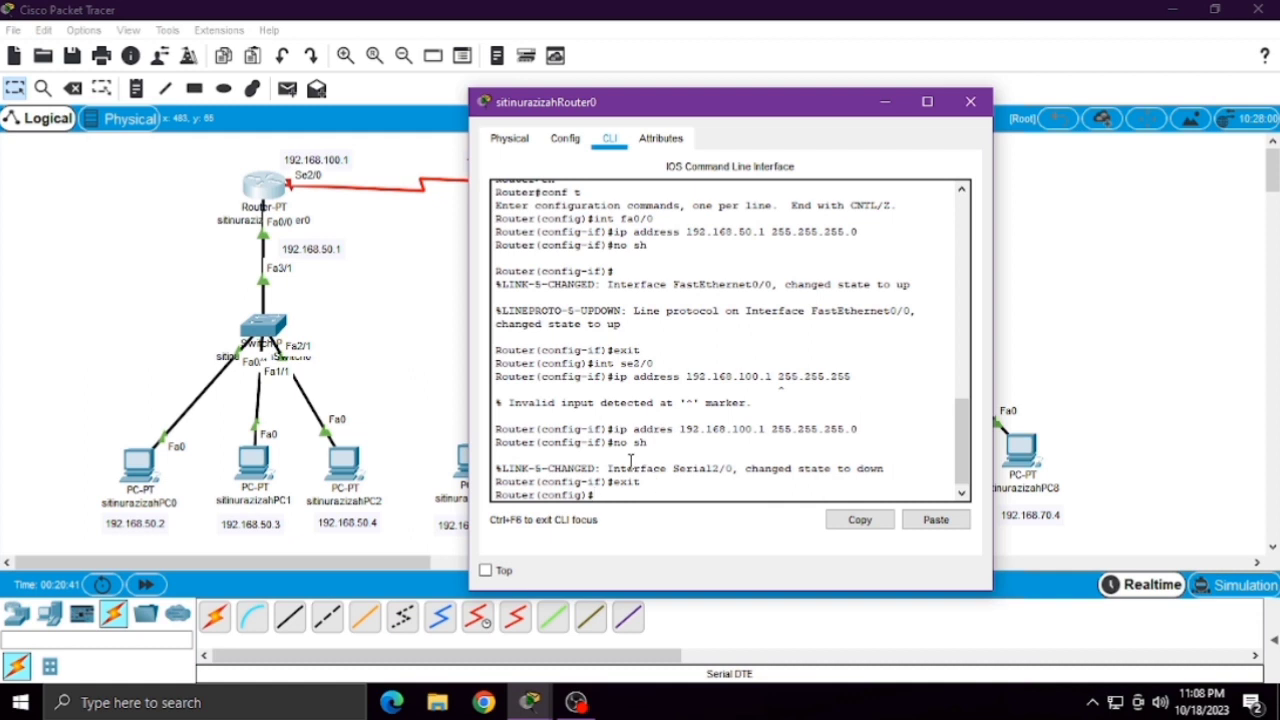
click(1025, 210)
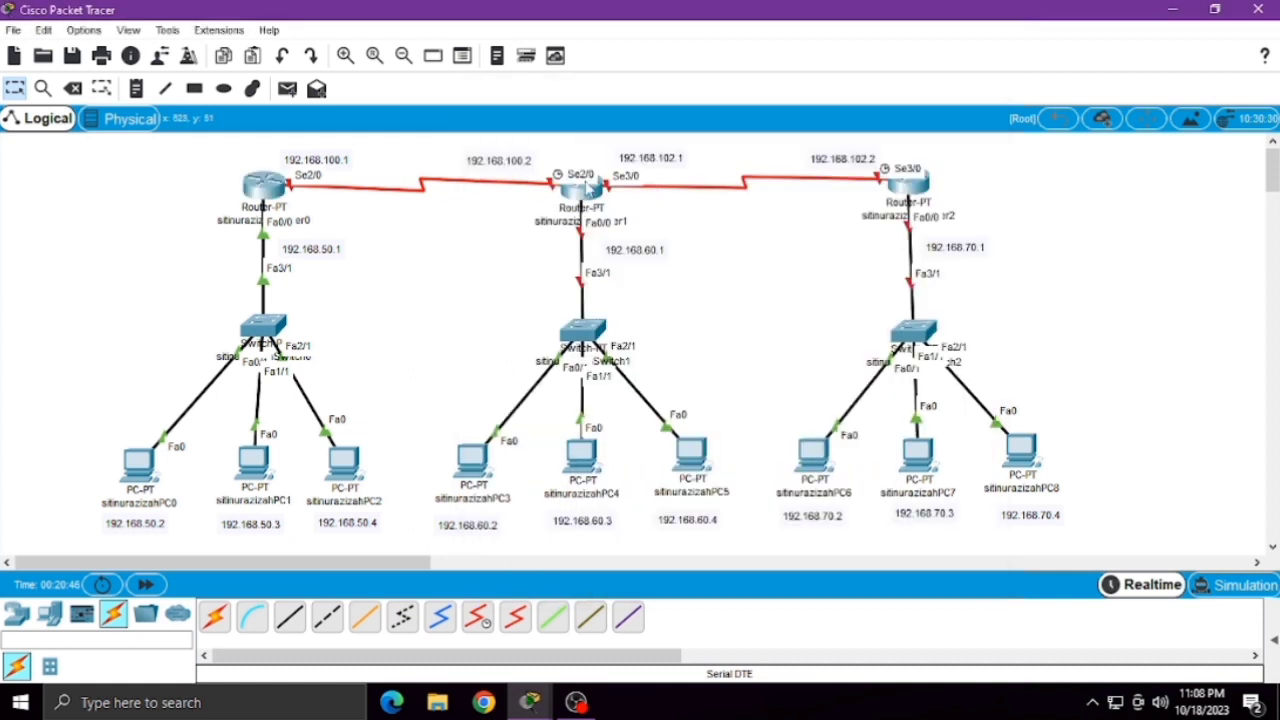
- Open Router1's command line, decline the initial configuration dialog and enter global configuration mode
click(583, 188)
click(519, 122)
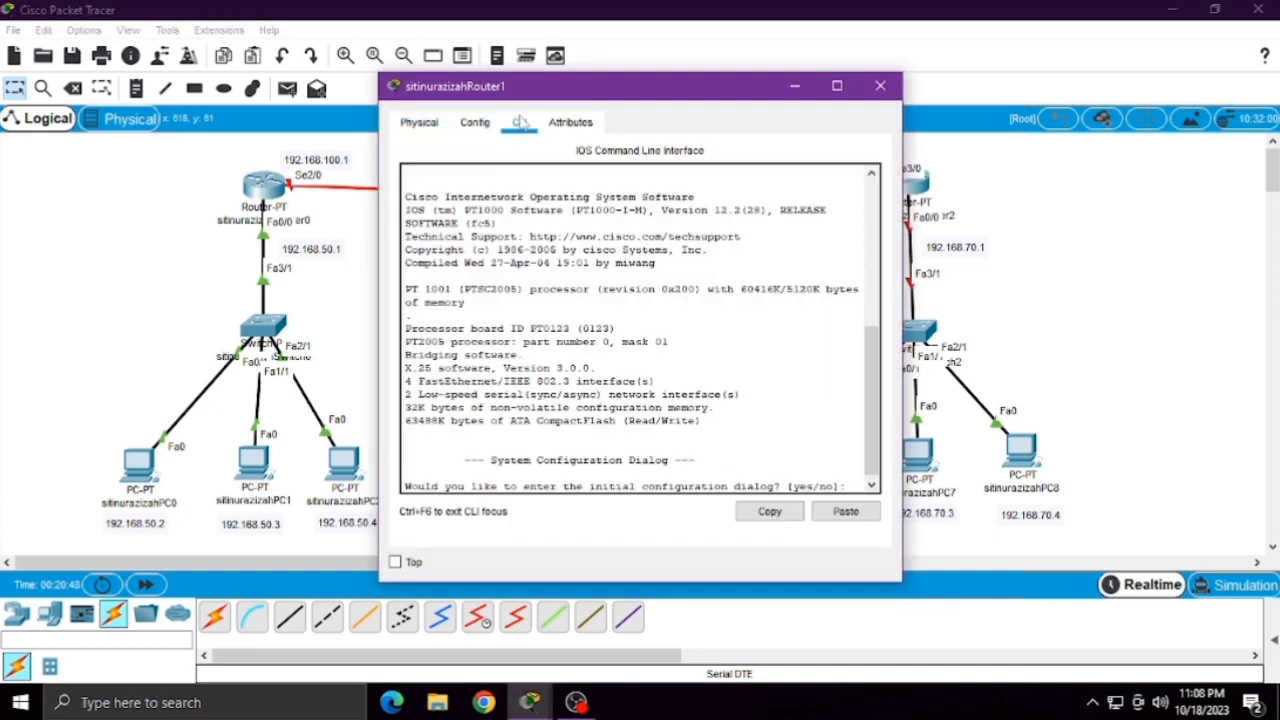
text(no)
key(Return)
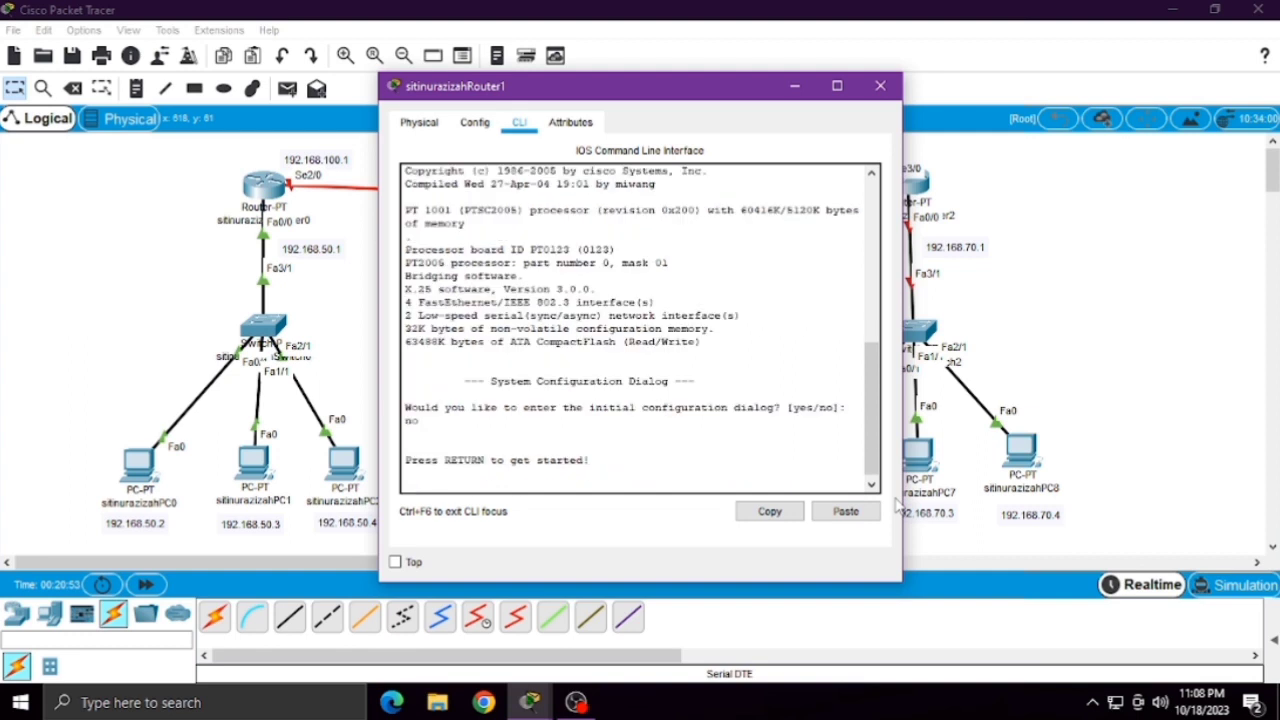
key(Return)
text(en)
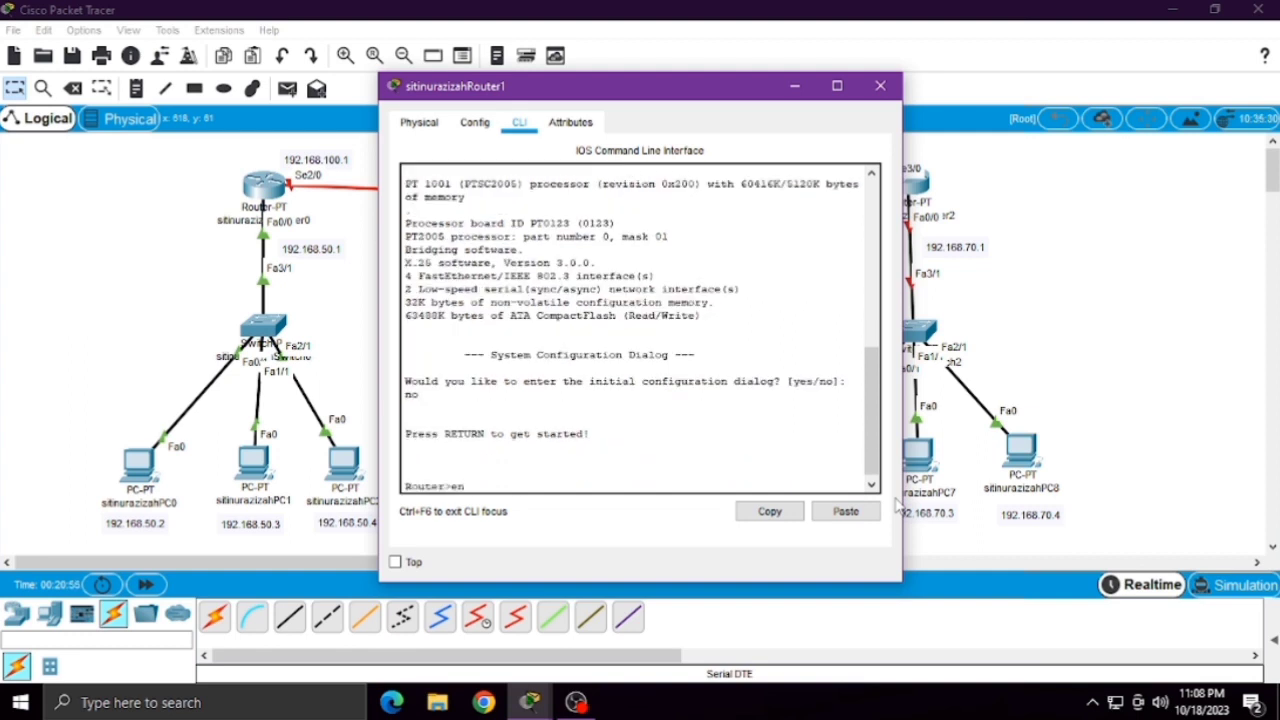
key(Return)
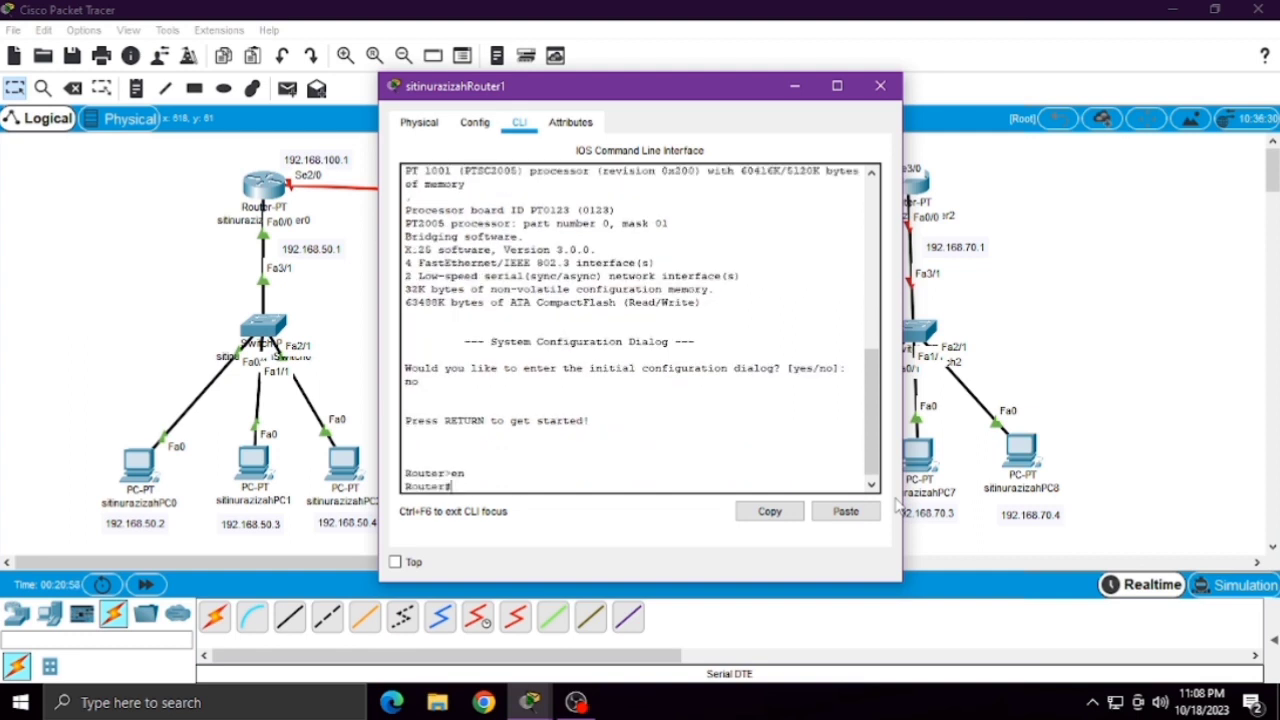
text(conf t)
key(Return)
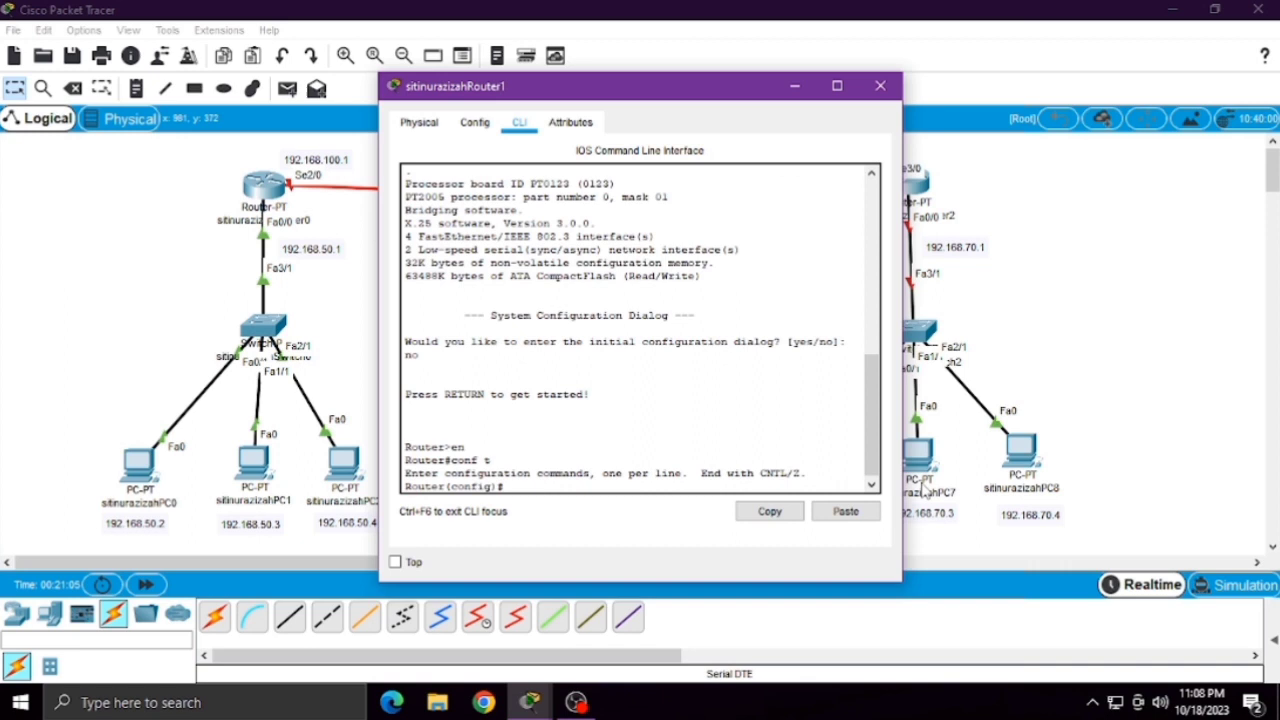
- Assign Router1's interface se2/0 the IP address 192.168.100.2 with mask 255.255.255.0
drag(680, 91, 1022, 102)
text(int se)
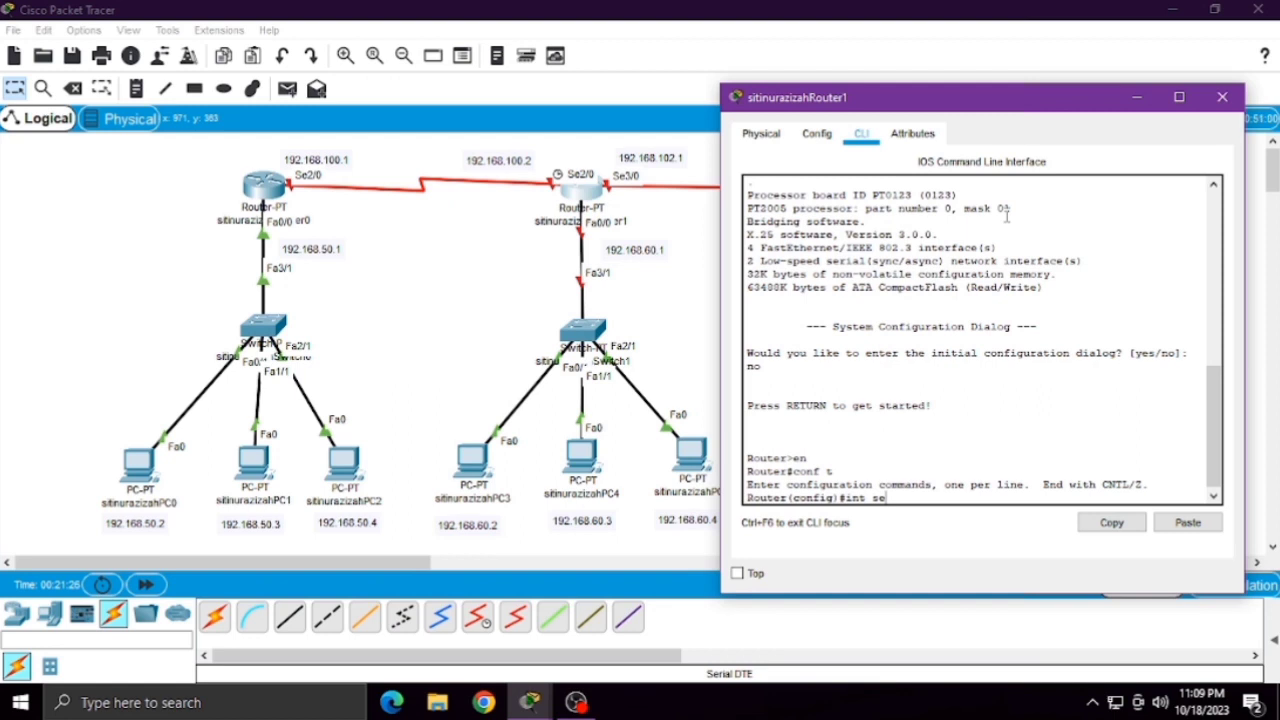
text(2/0)
key(Return)
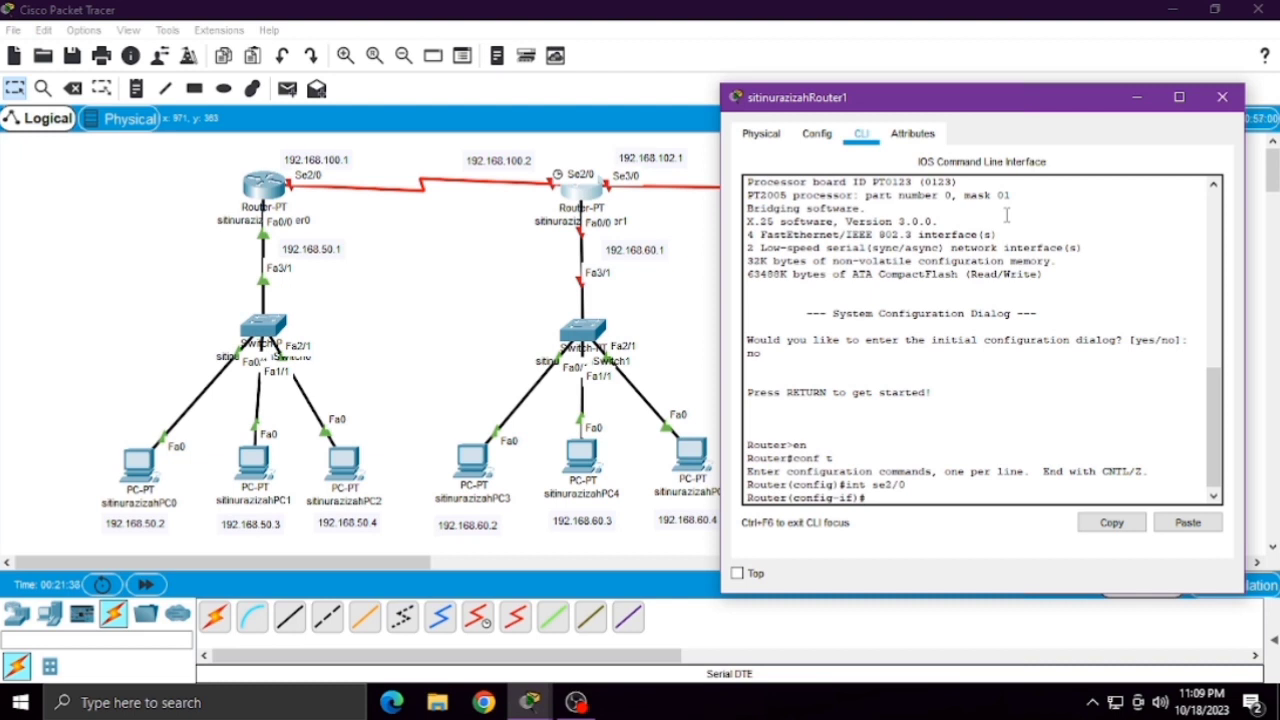
text(ip address 192.168.1)
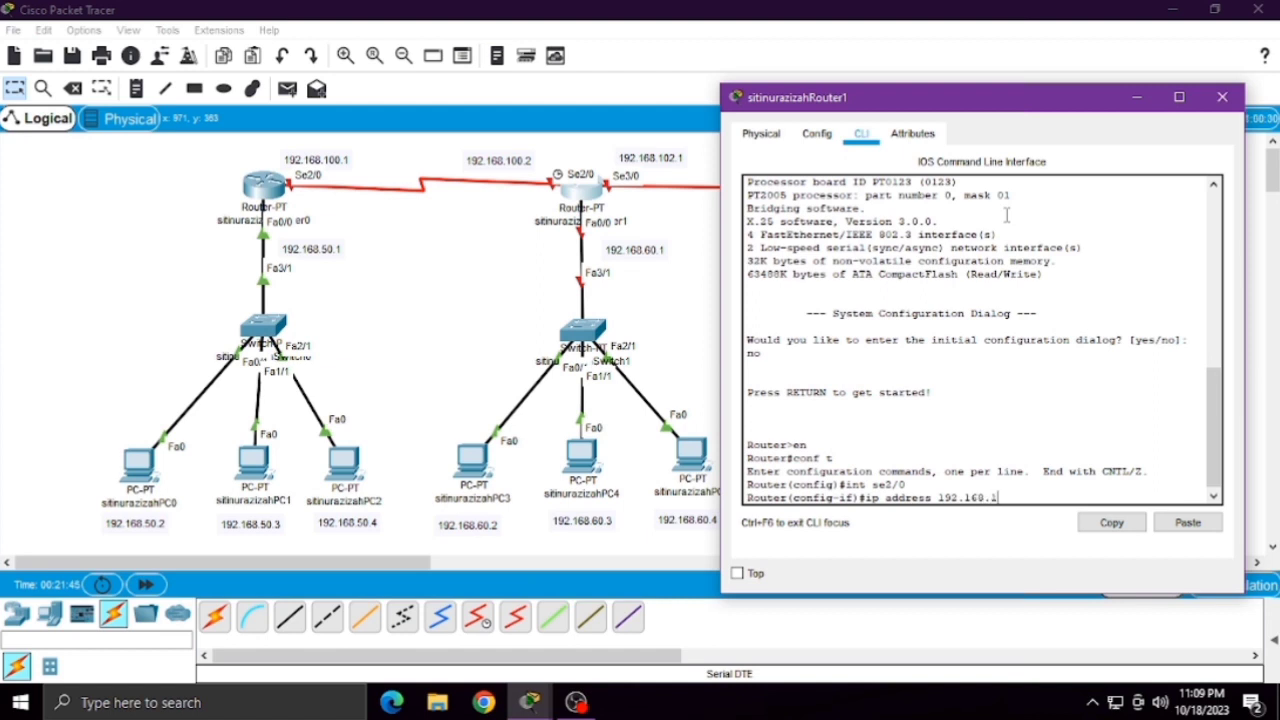
text(00.2 255.255.255.0)
key(Return)
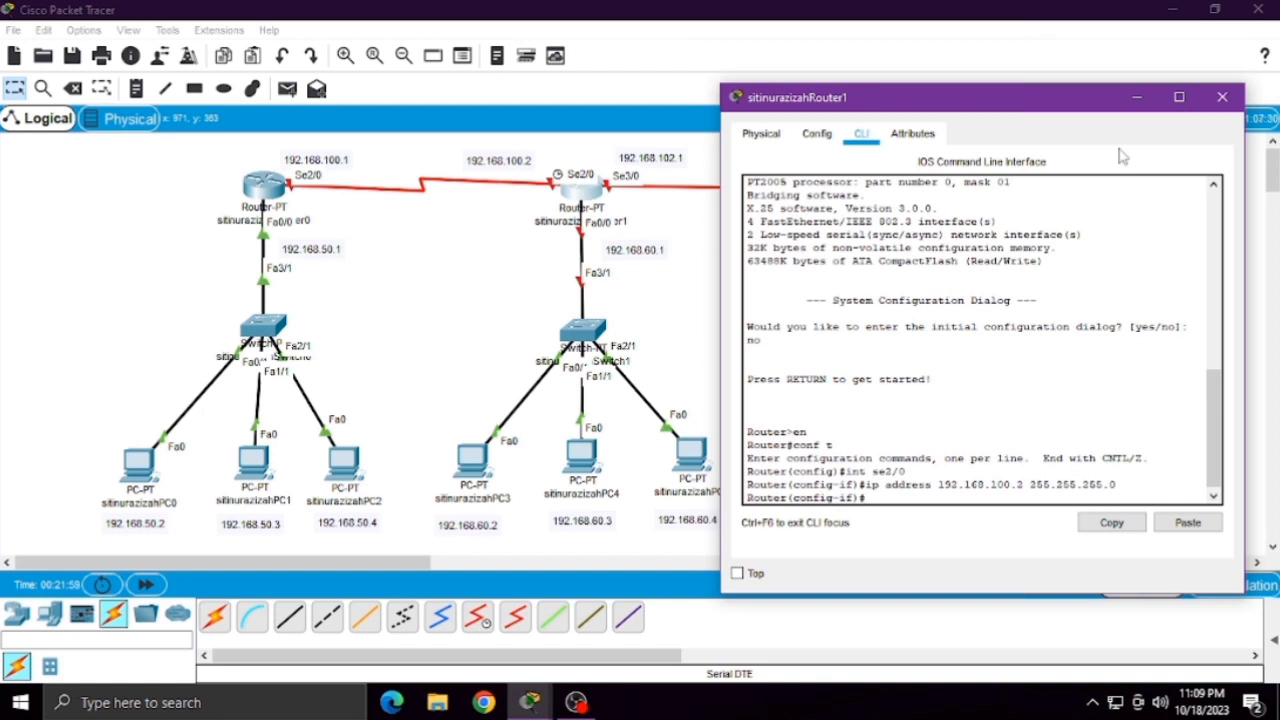
- Enable Router1's se2/0 interface with no sh and exit to global configuration mode
text(no sh)
key(Return)
text(exit)
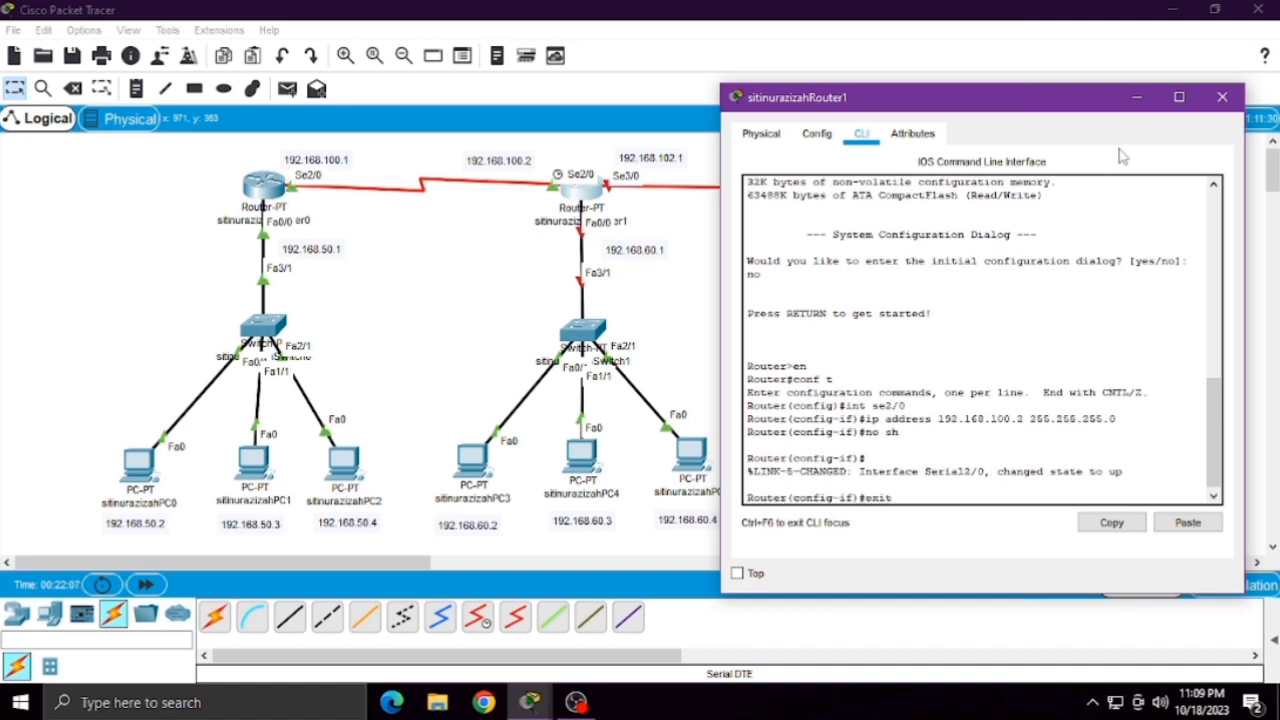
key(Return)
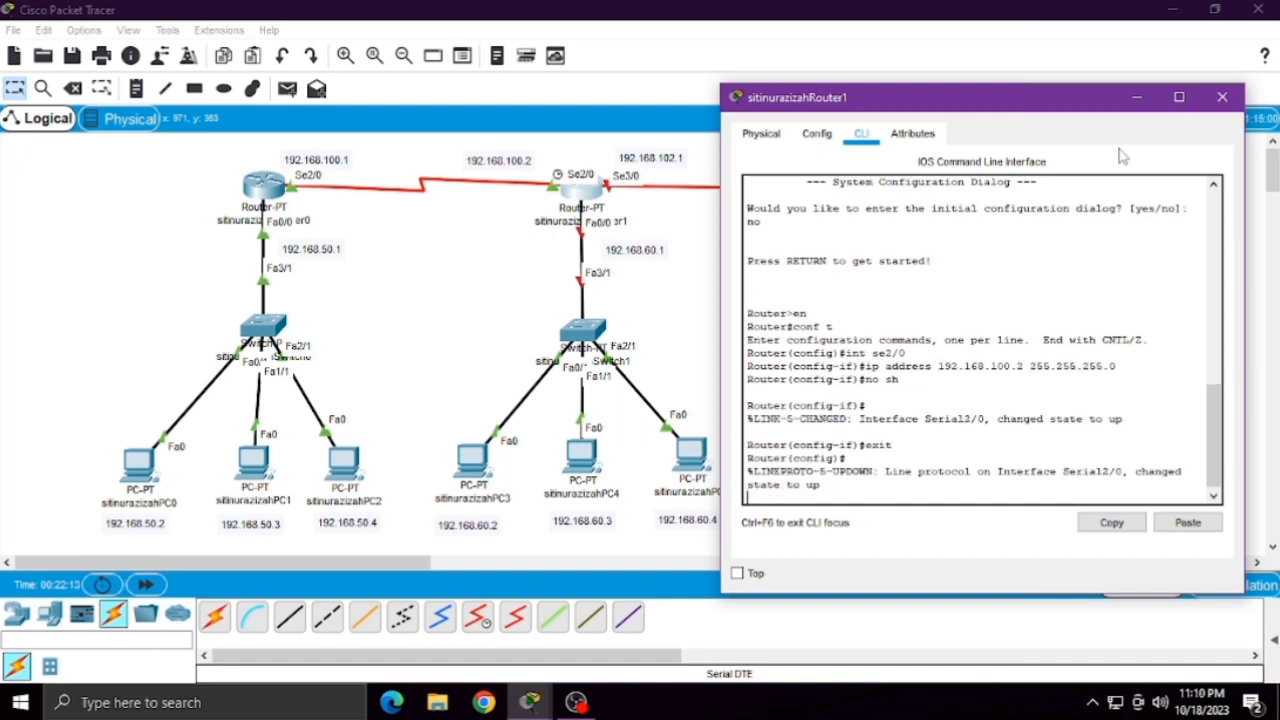
key(Return)
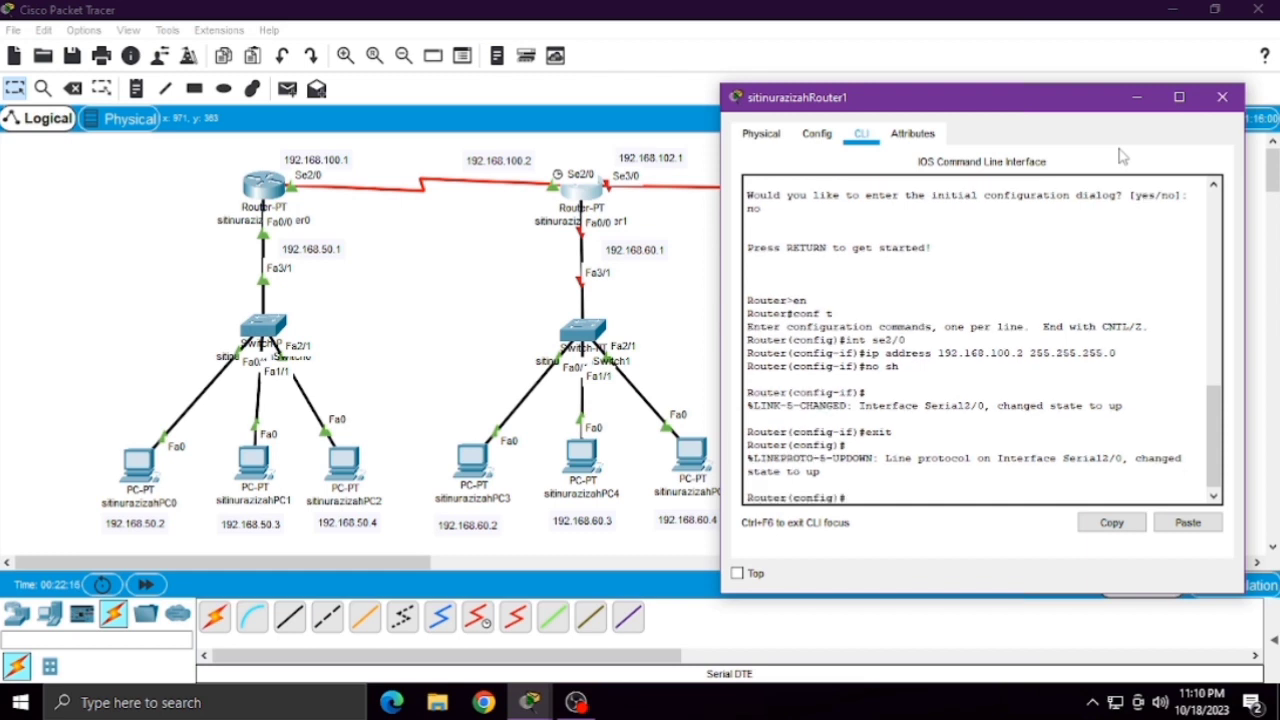
- Assign Router1's interface fa0/0 the IP address 192.168.60.1 with mask 255.255.255.0
text(int fa0/0)
key(Return)
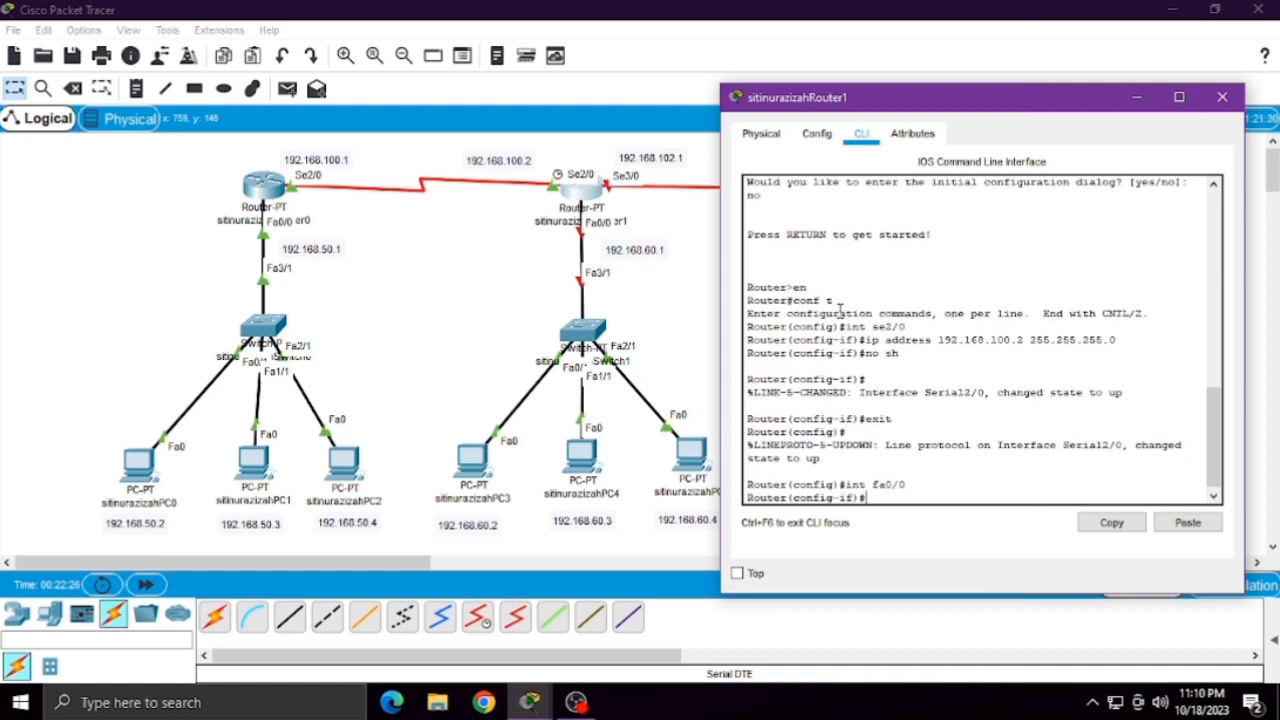
text(ip address 192.168.60.1 255.255.2)
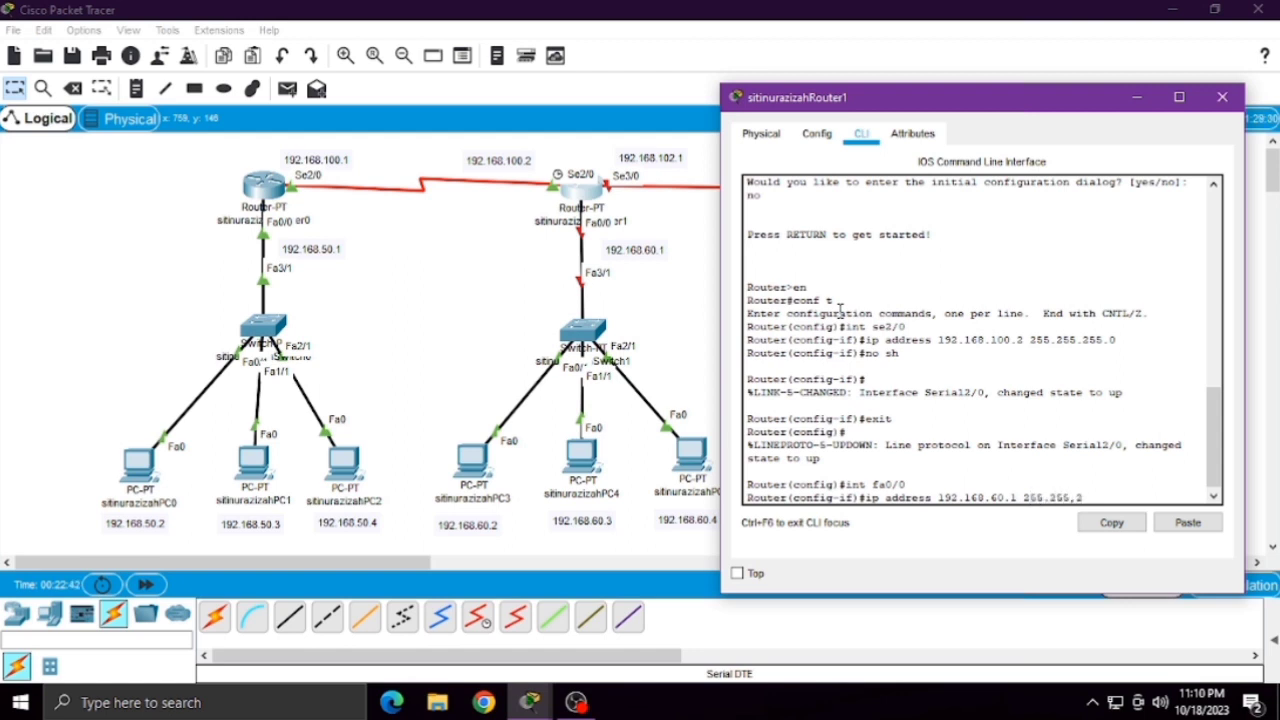
key(BackSpace)
text(.255.0)
key(Return)
- Enable Router1's fa0/0 interface with no sh and exit to global configuration mode
text(no sh)
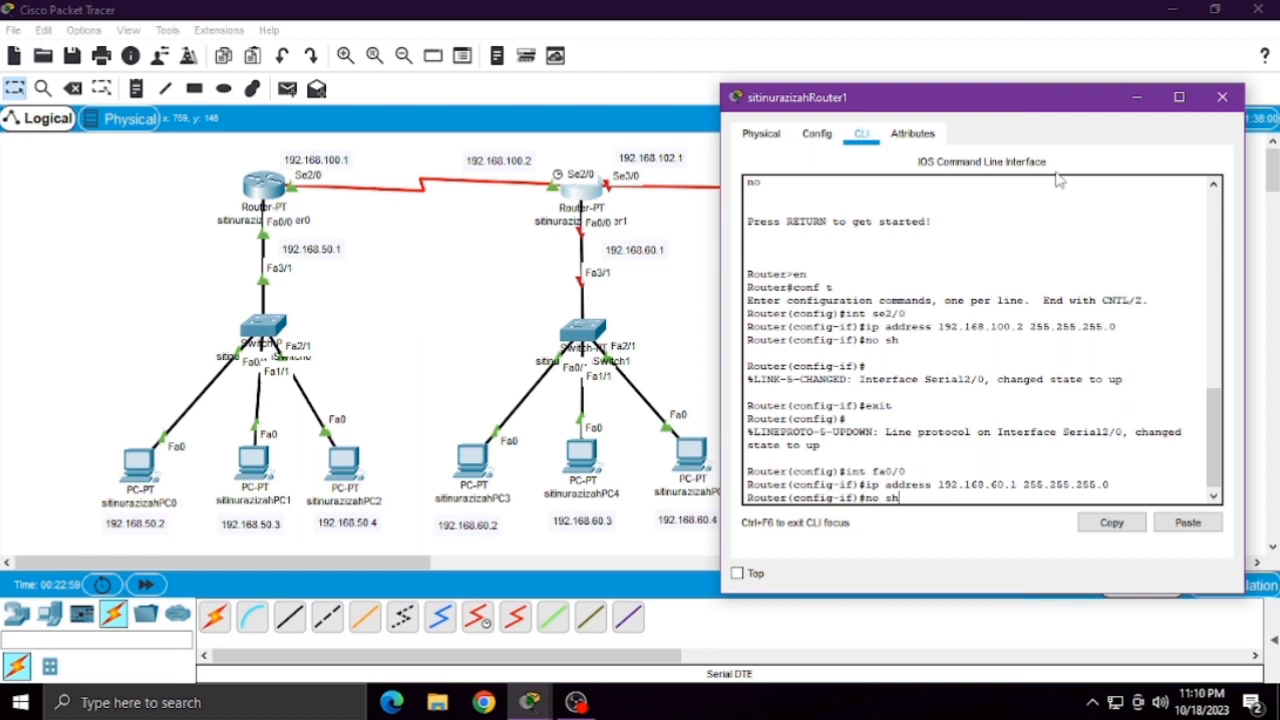
key(Return)
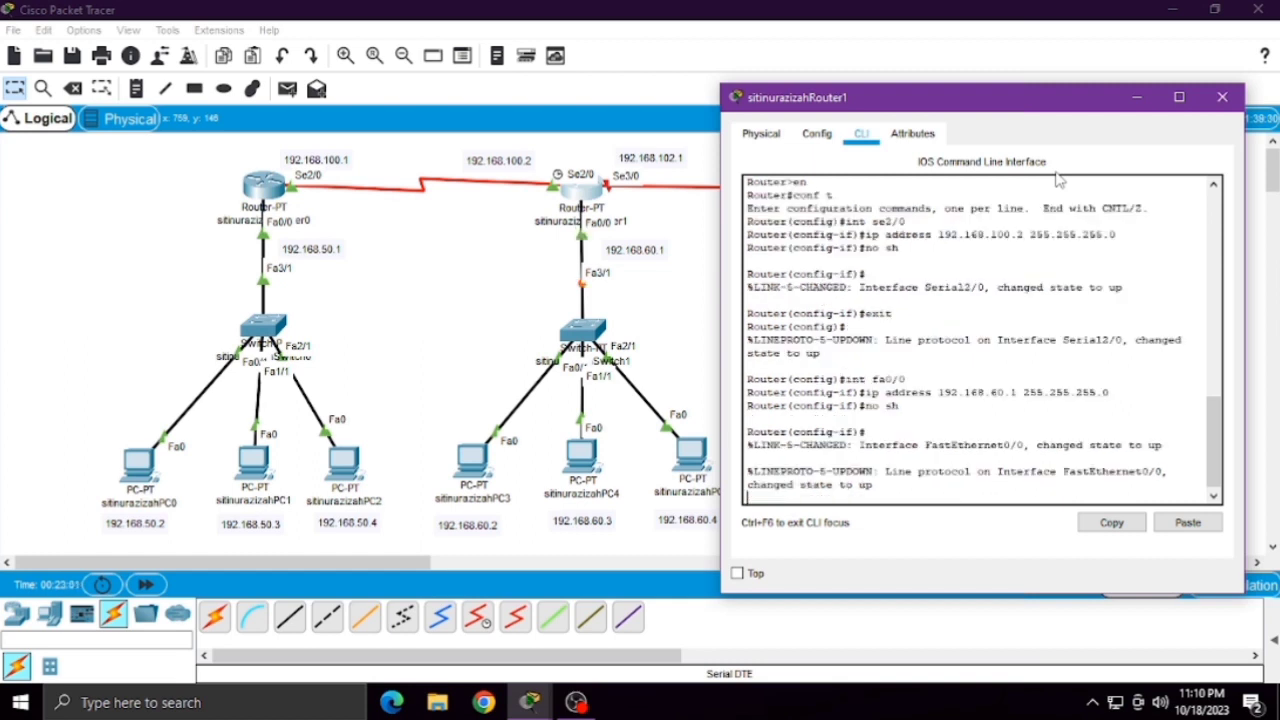
text(exit)
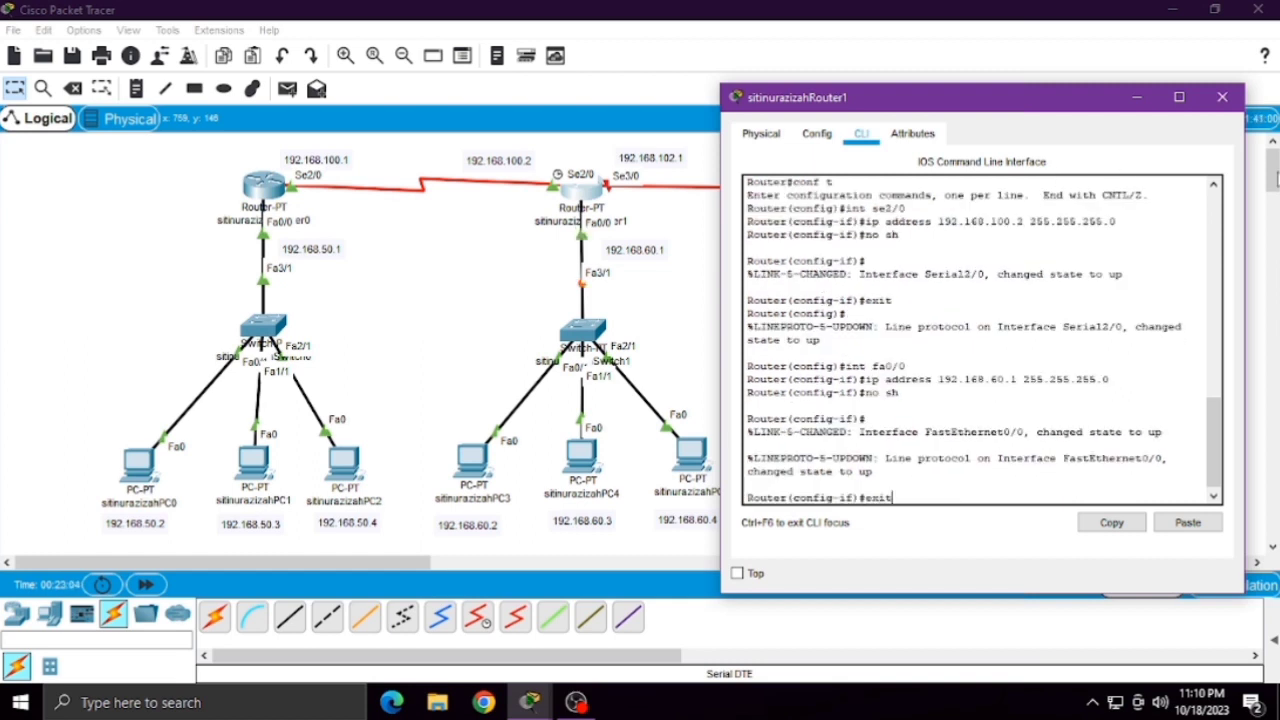
key(Return)
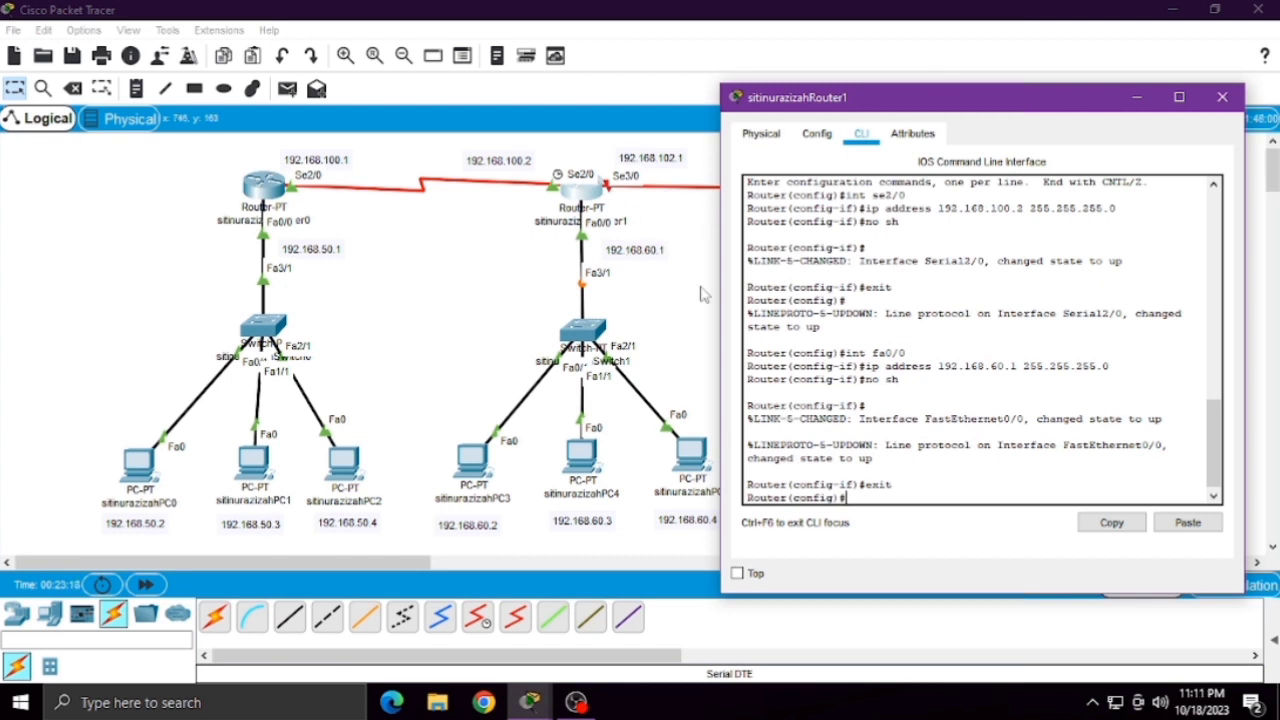
- Assign Router1's interface se3/0 the IP address 192.168.102.1 with mask 255.255.255.0
text(int se3/0)
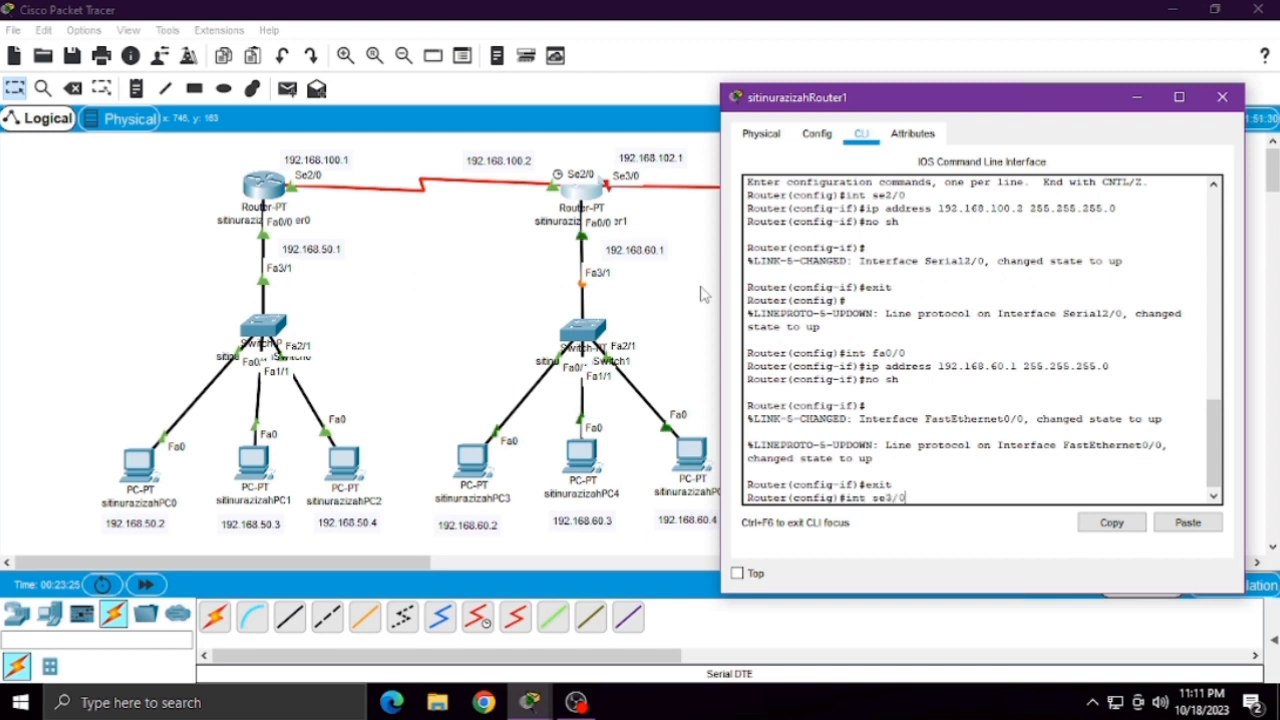
key(Return)
text(ip address a)
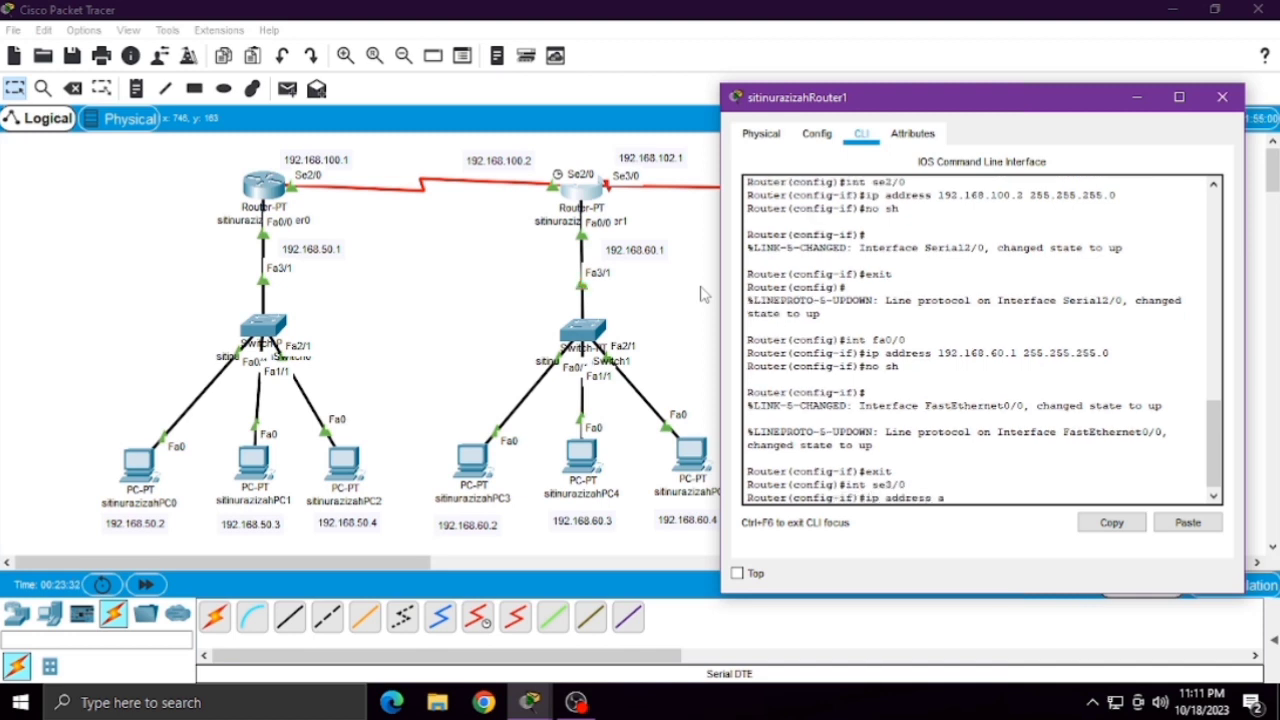
key(BackSpace)
text(192.168.102.1)
key(Return)
text(ip address 192.1)
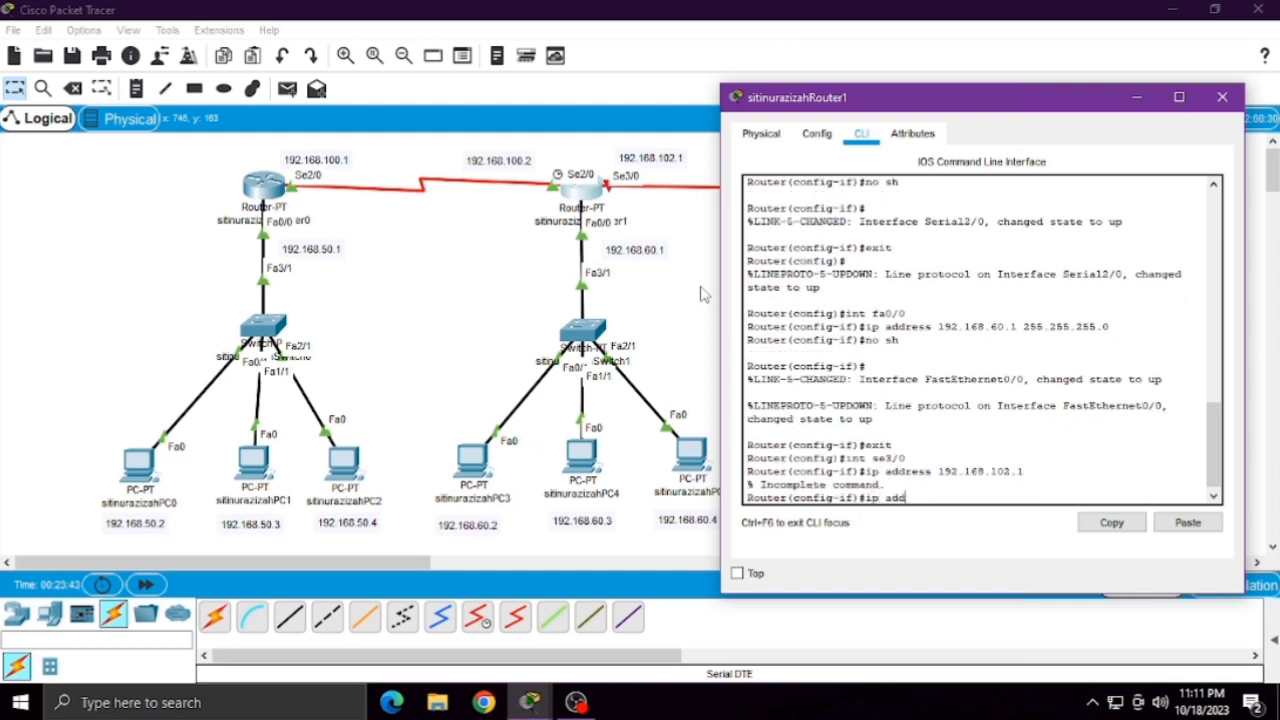
text(60.102.1 255)
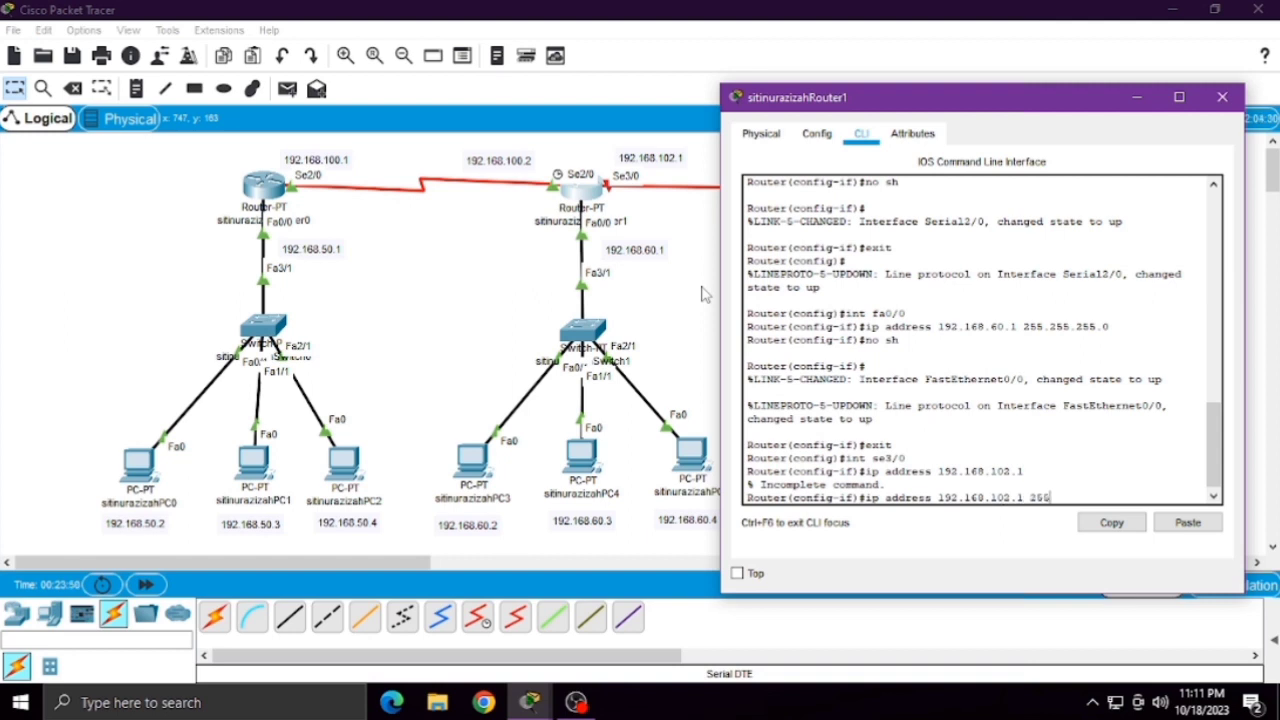
text(.255.255.0)
key(Return)
- Enable Router1's se3/0 interface with no sh, exit to global configuration and return to the topology
text(no)
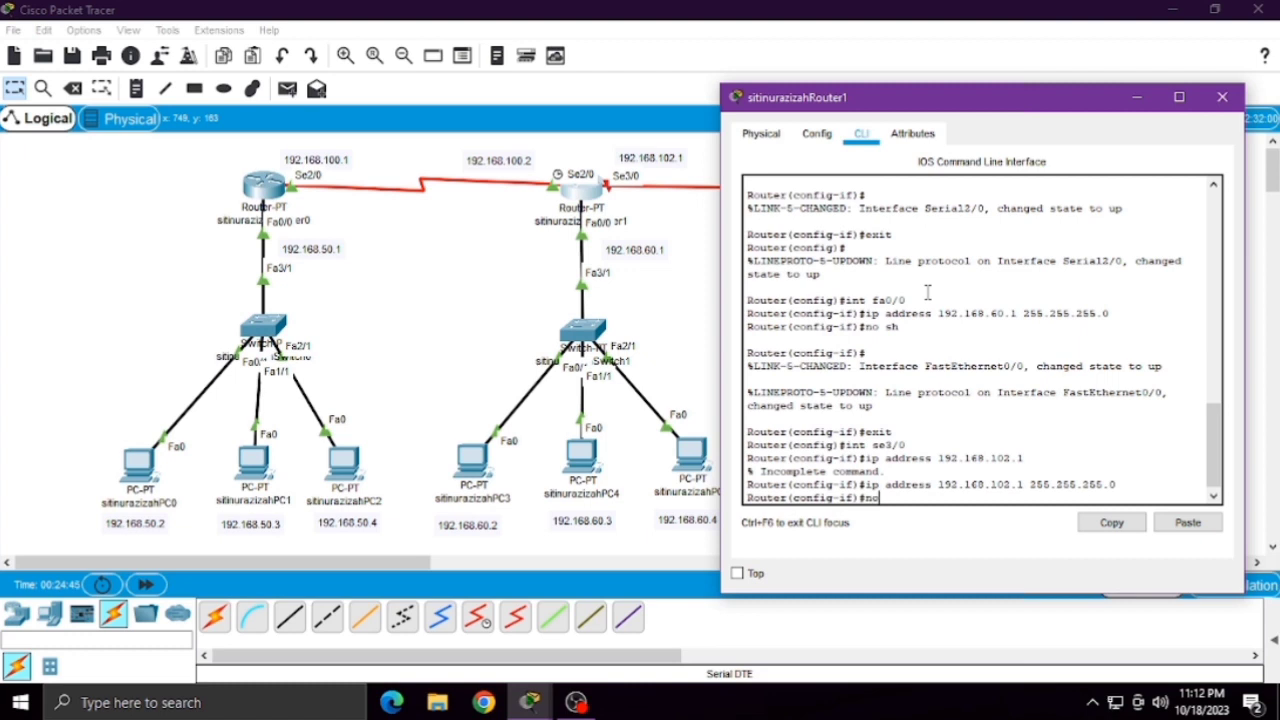
text( sh)
key(Return)
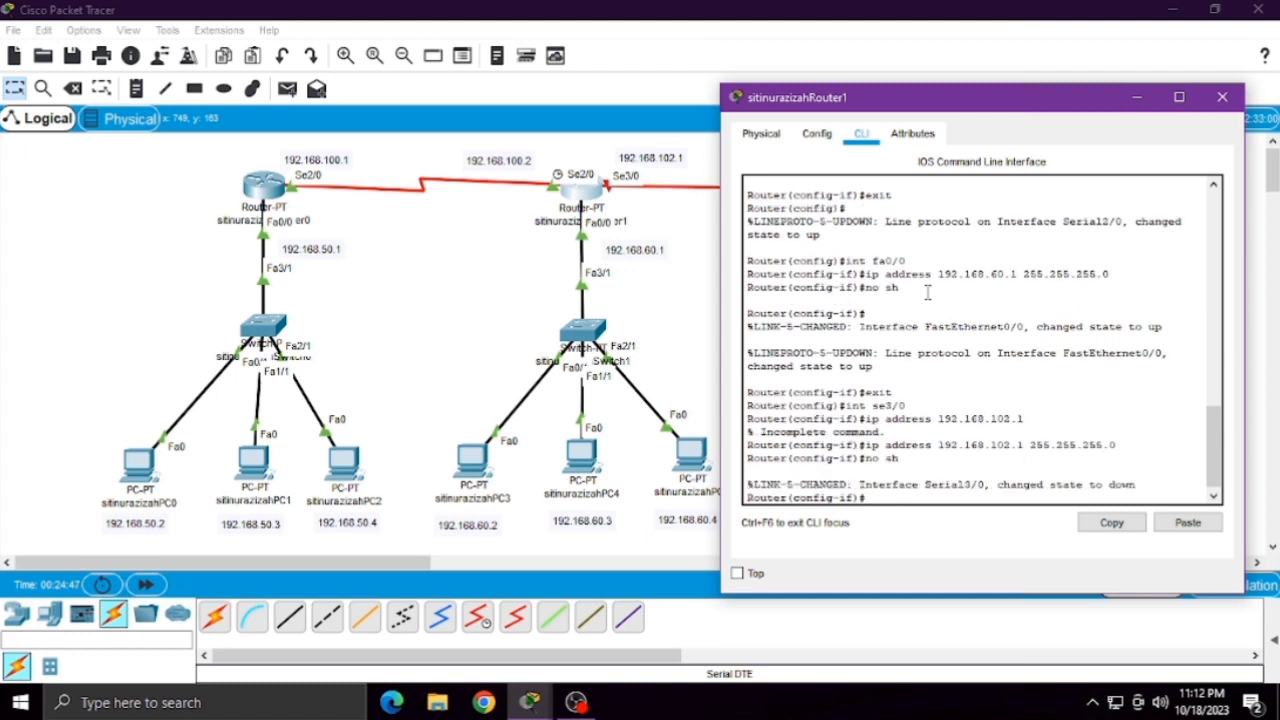
text(exit)
key(Return)
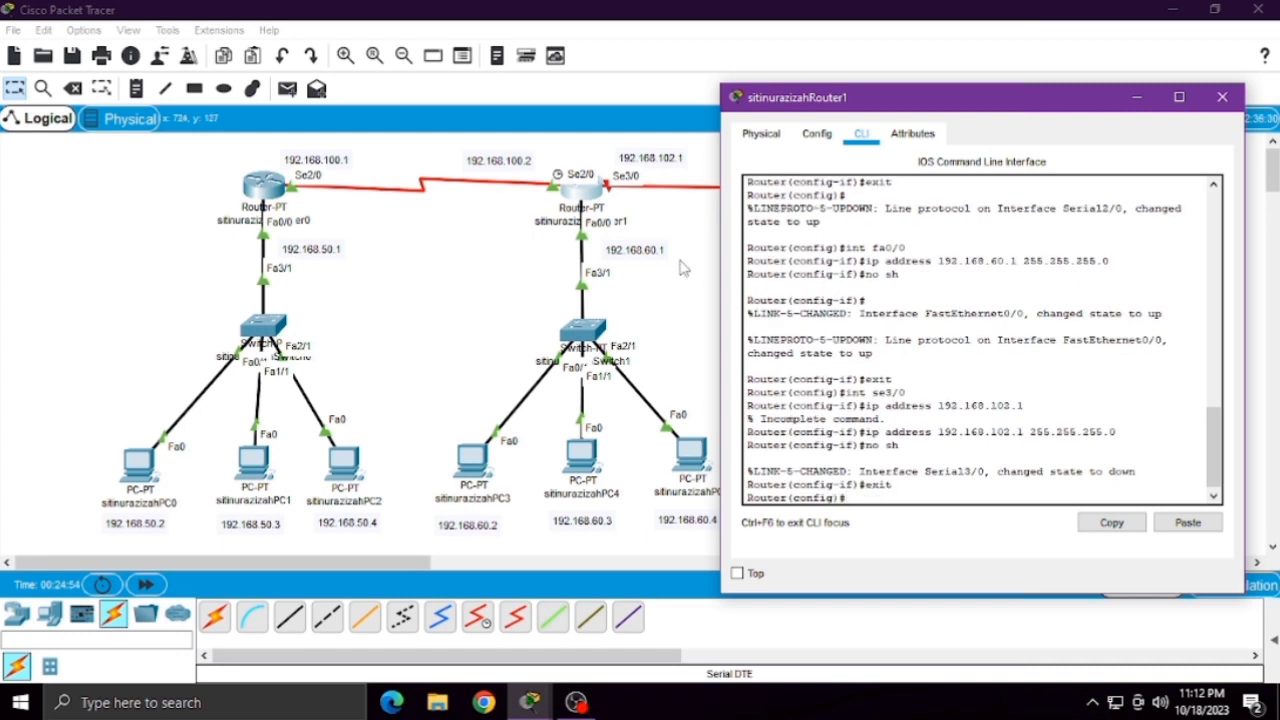
click(685, 268)
- Open Router2's command line, decline the initial configuration dialog and enter global configuration mode
click(912, 190)
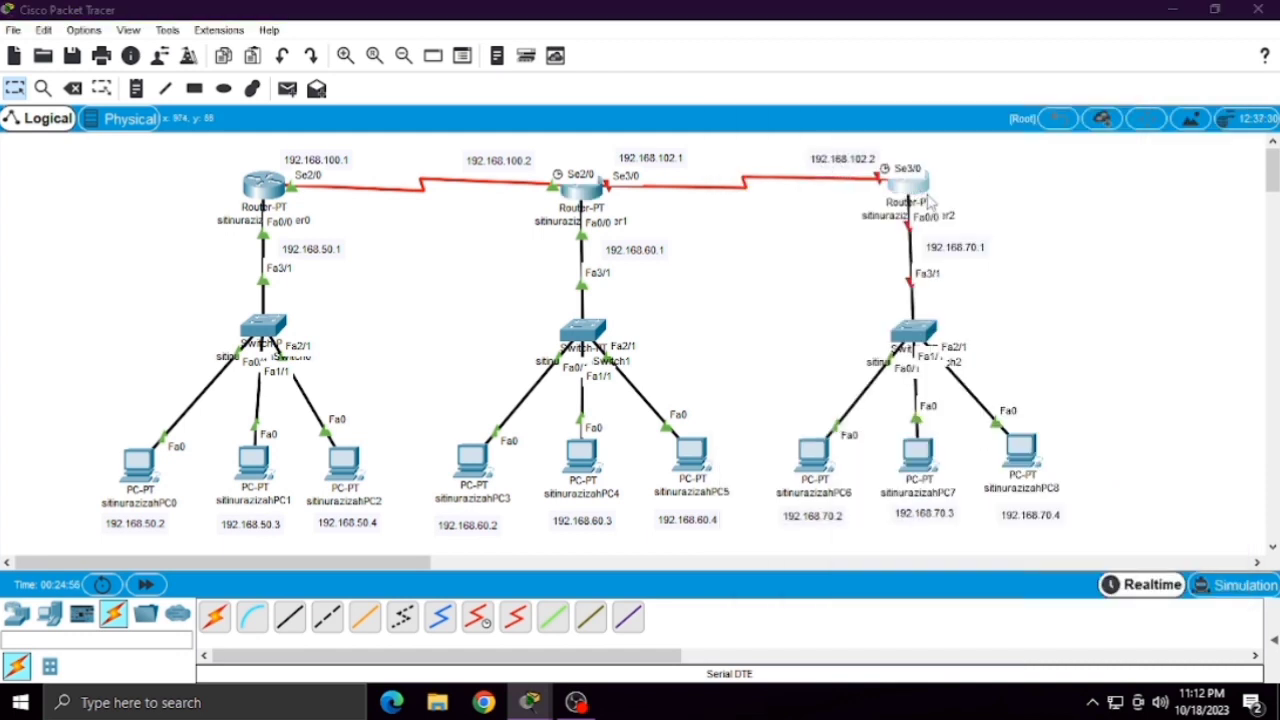
drag(666, 90, 392, 76)
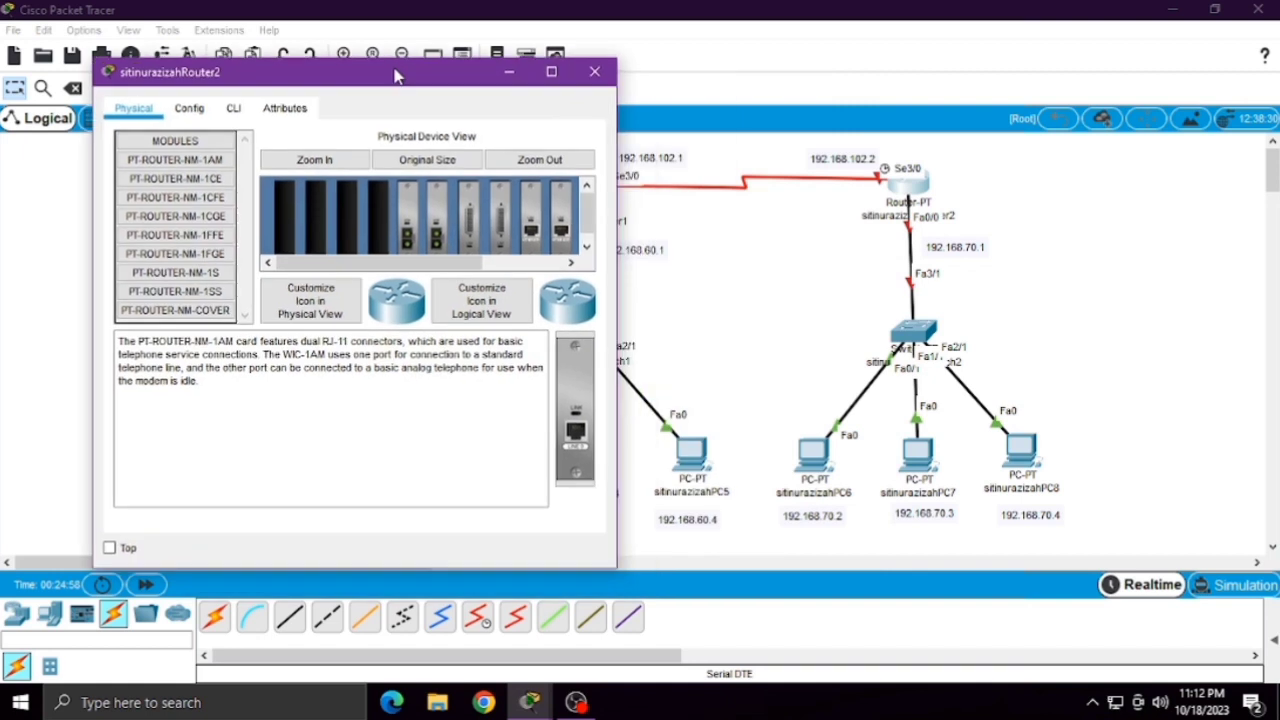
click(231, 109)
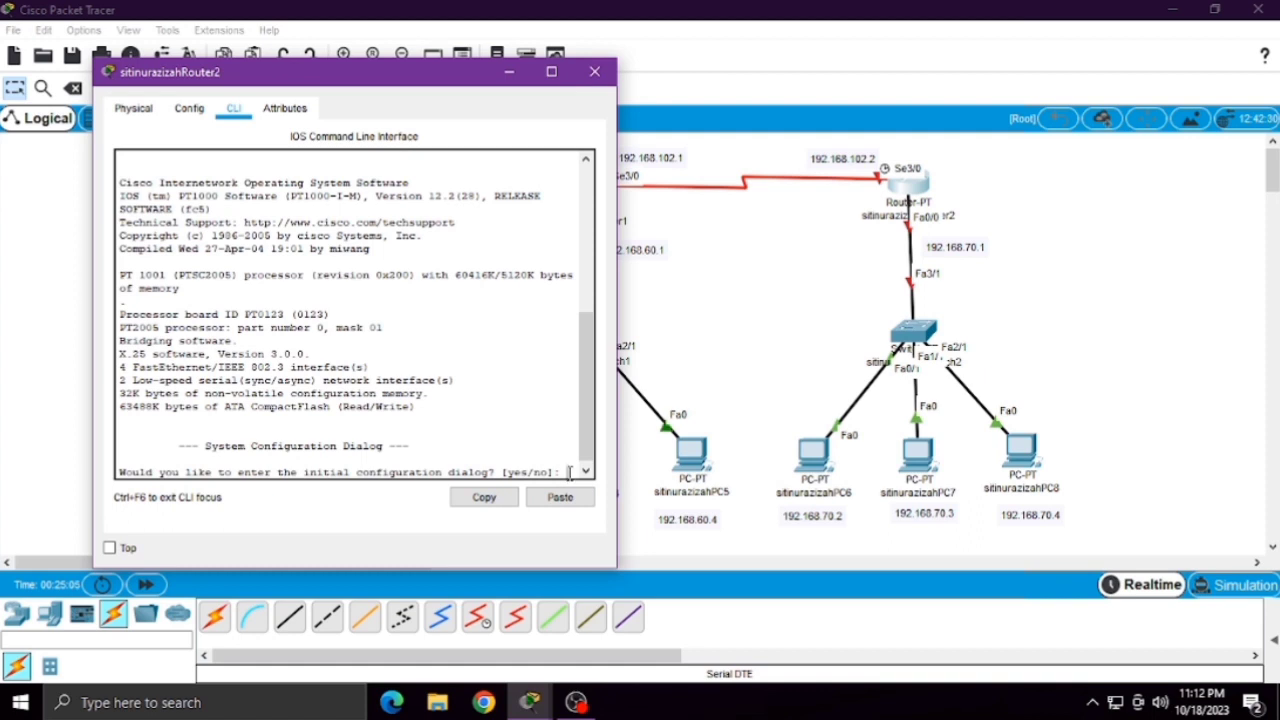
text(no)
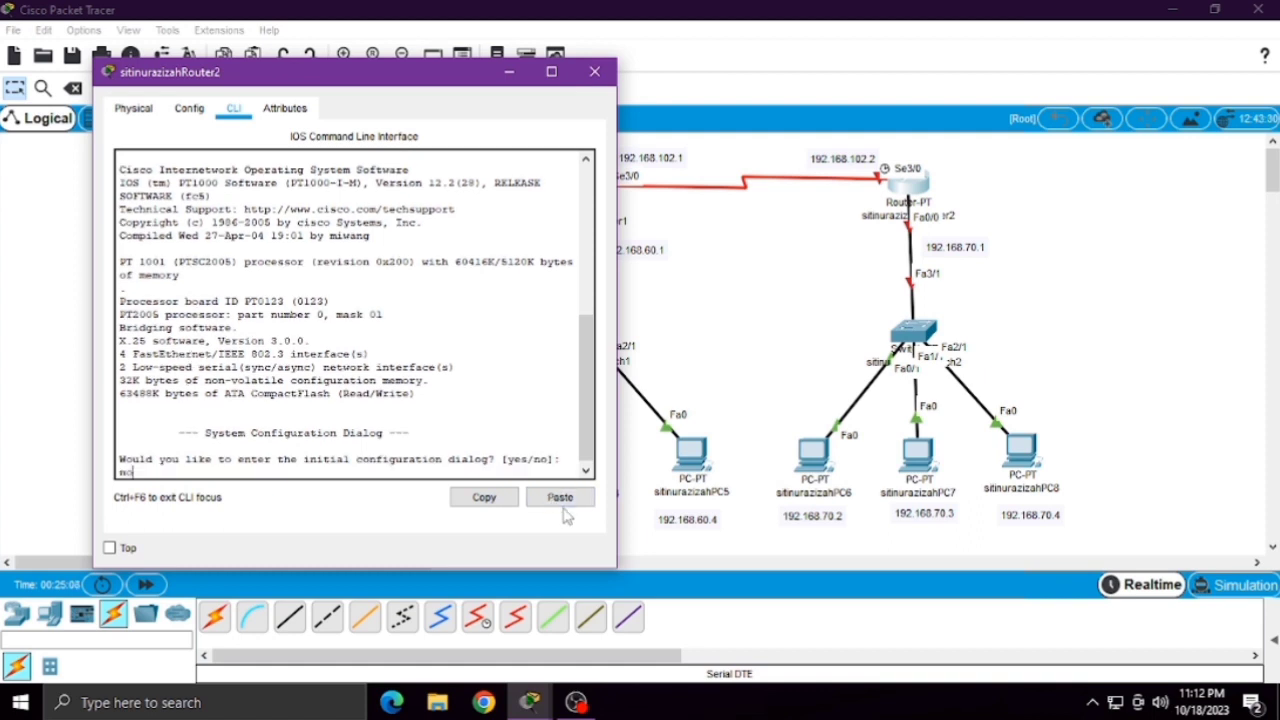
key(Return)
key(Return)
text(en)
key(Return)
text(conf t)
key(Return)
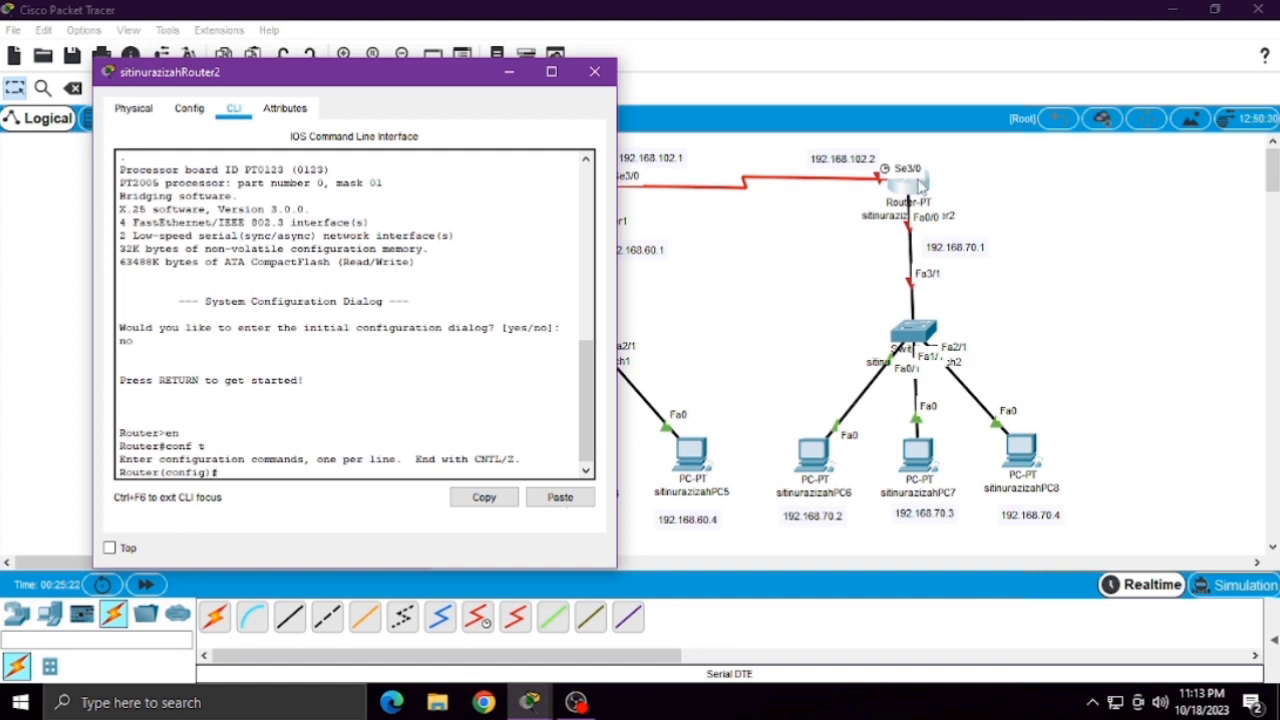
- Assign Router2's interface se3/0 the IP address 192.168.102.2 with mask 255.255.255.0
text(int se3/0)
key(Return)
text(ip address)
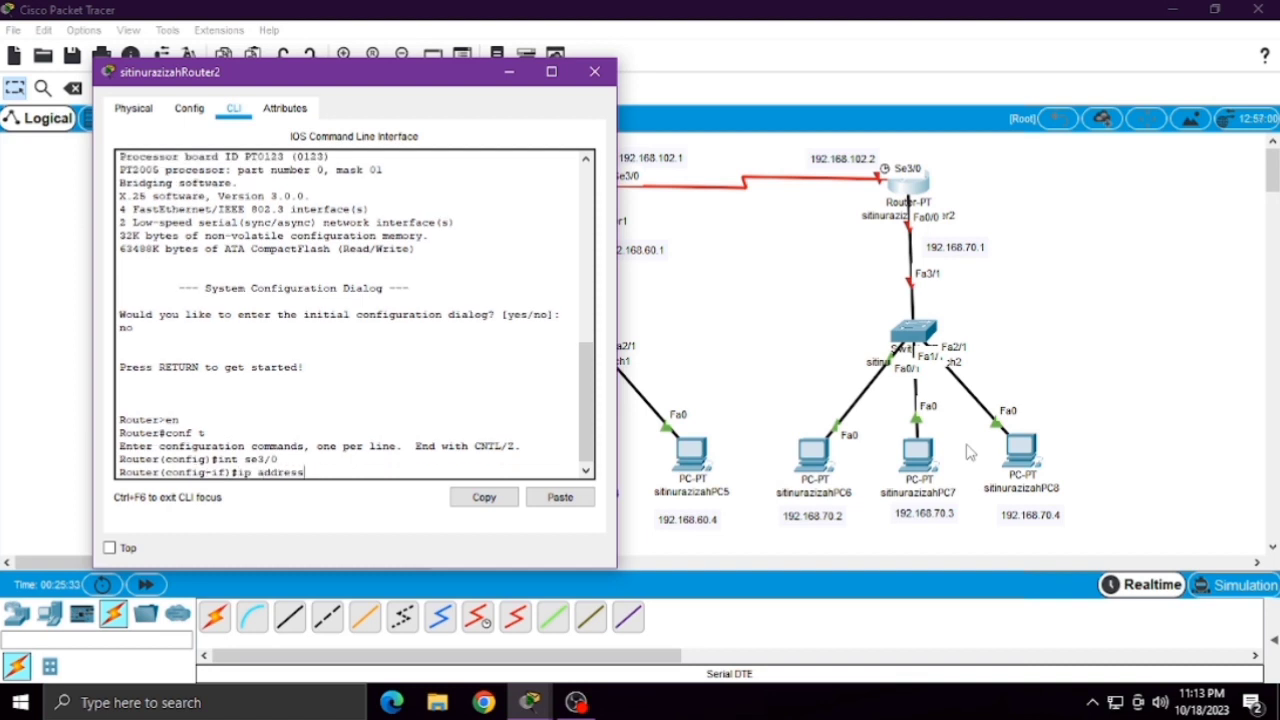
text( 192.168.102.2 255.255.25)
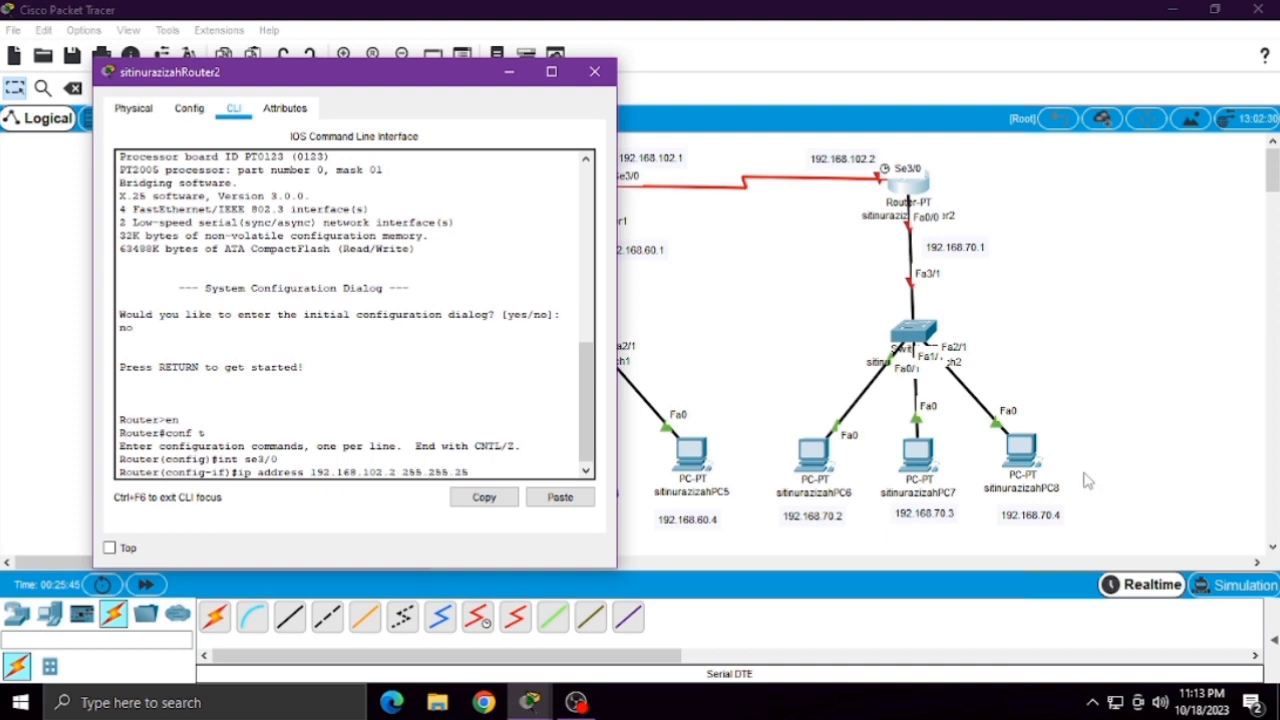
text(5.0)
key(Return)
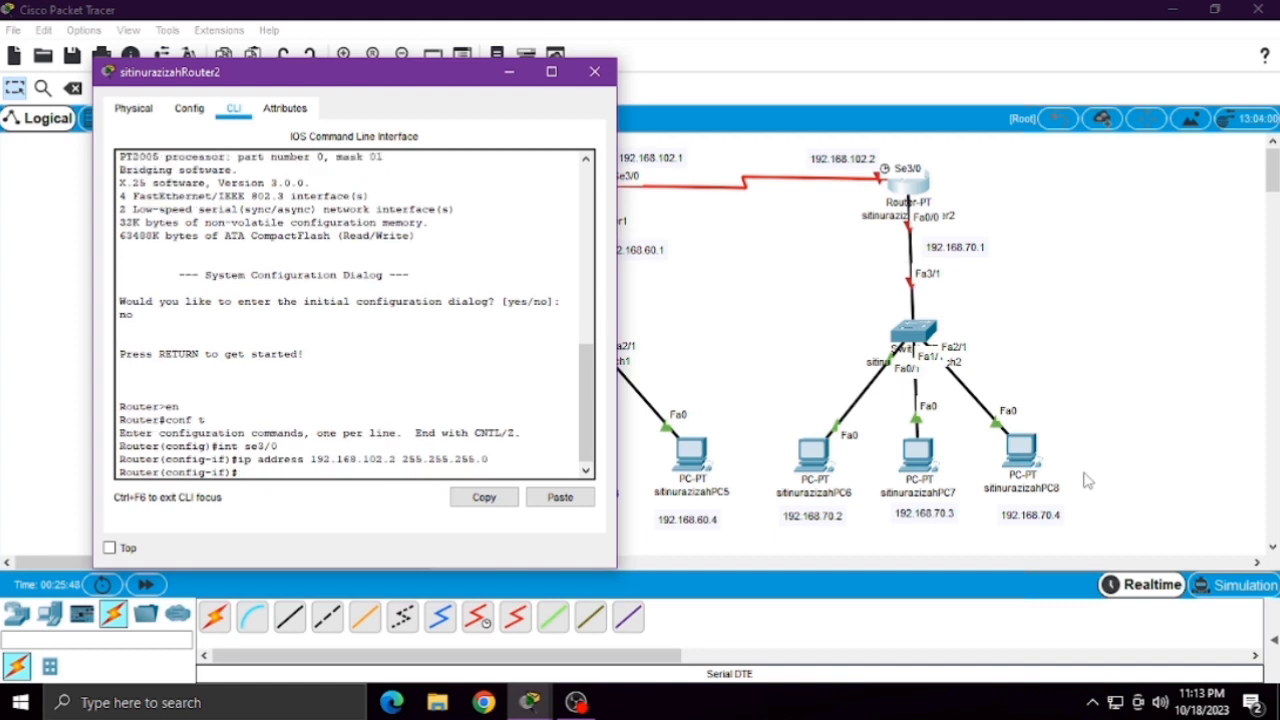
- Enable Router2's se3/0 interface with no sh and exit to global configuration mode
text(no sh)
key(Return)
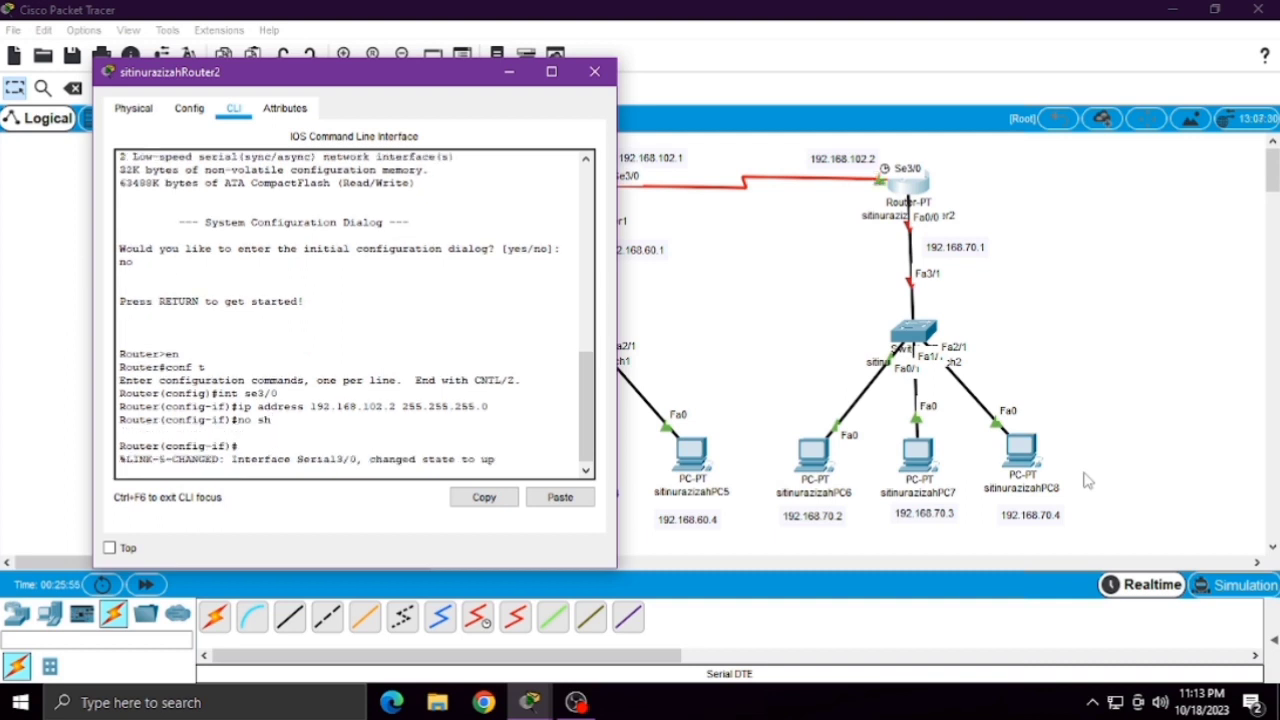
key(Return)
text(exit)
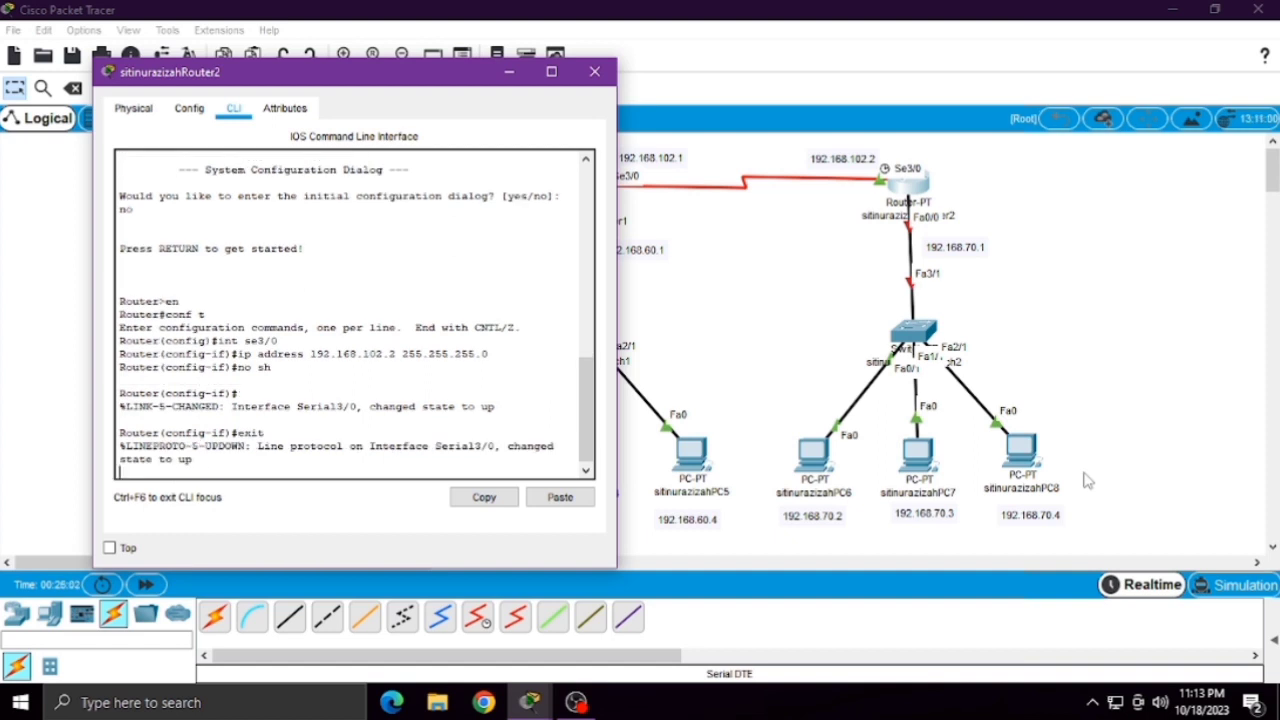
key(Return)
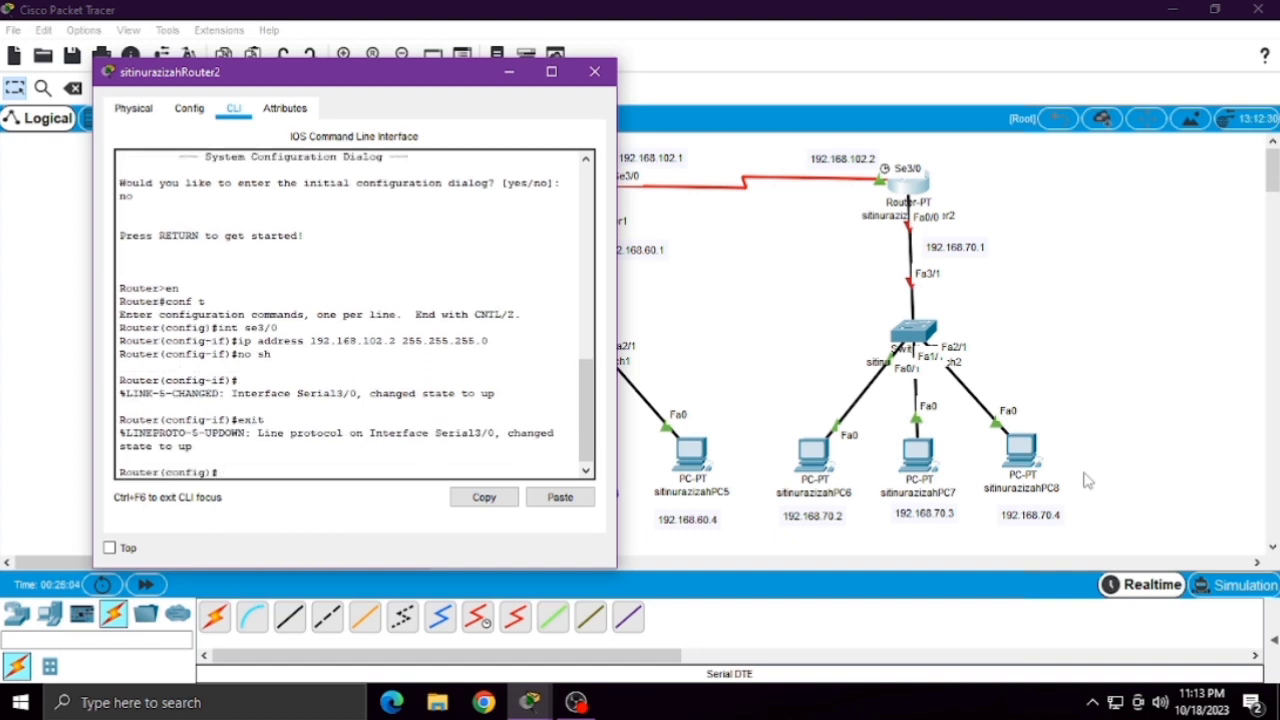
- Assign Router2's interface fa0/0 the IP address 192.168.70.1 with mask 255.255.255.0
text(int fa0/0)
key(Return)
text(ip address a)
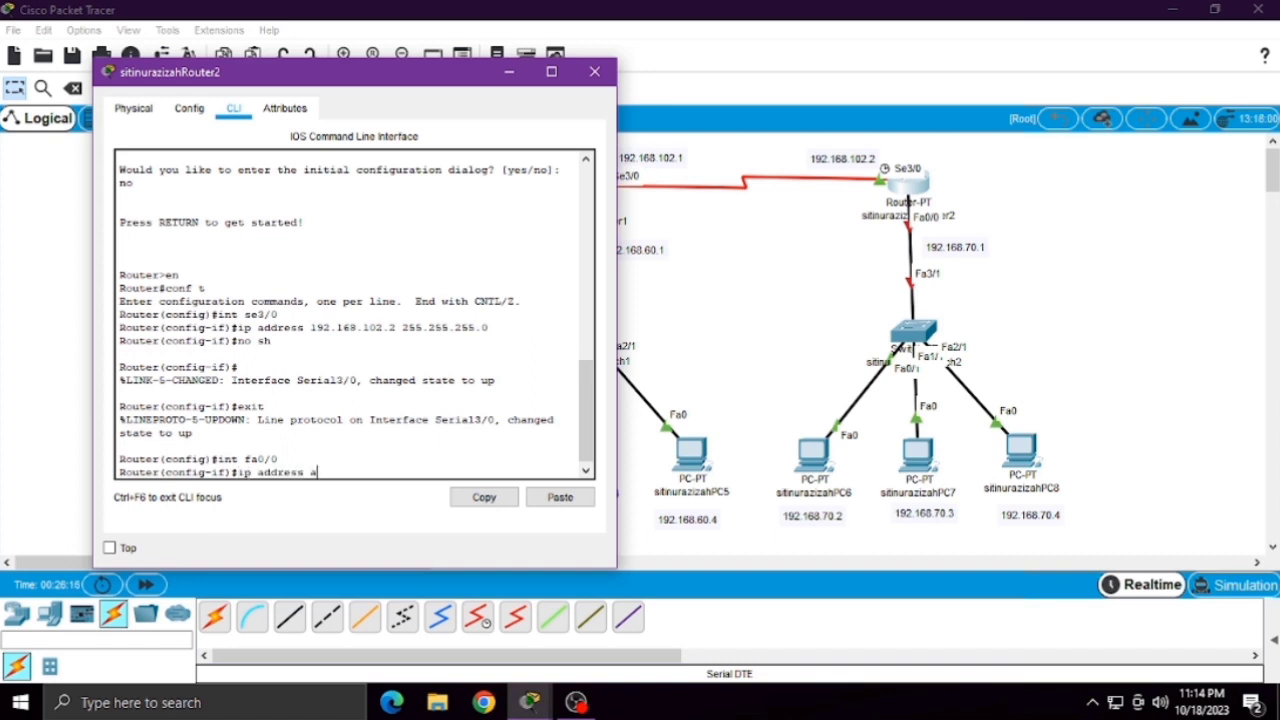
key(BackSpace)
text(192.168.1)
key(BackSpace)
text(70.1 255.255.255.0)
key(Return)
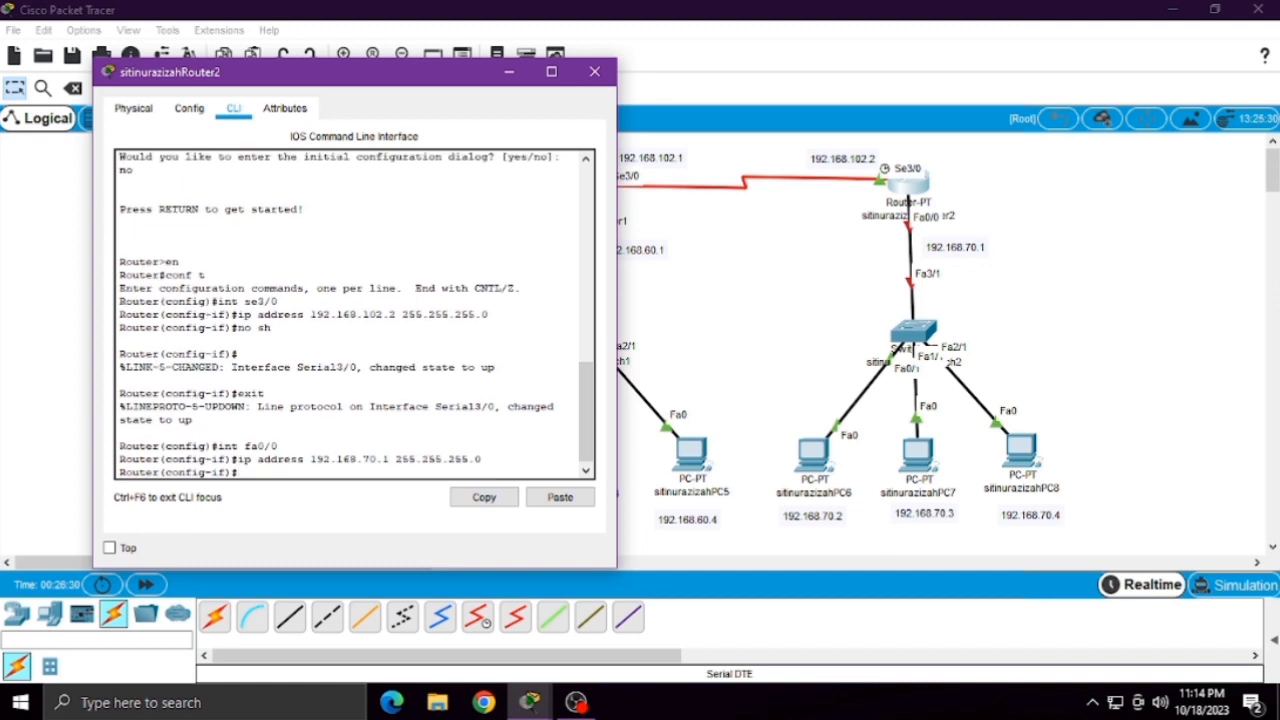
- Enable Router2's fa0/0 interface with no sh, enter exit and return to the topology
text(no sh)
key(Return)
key(Return)
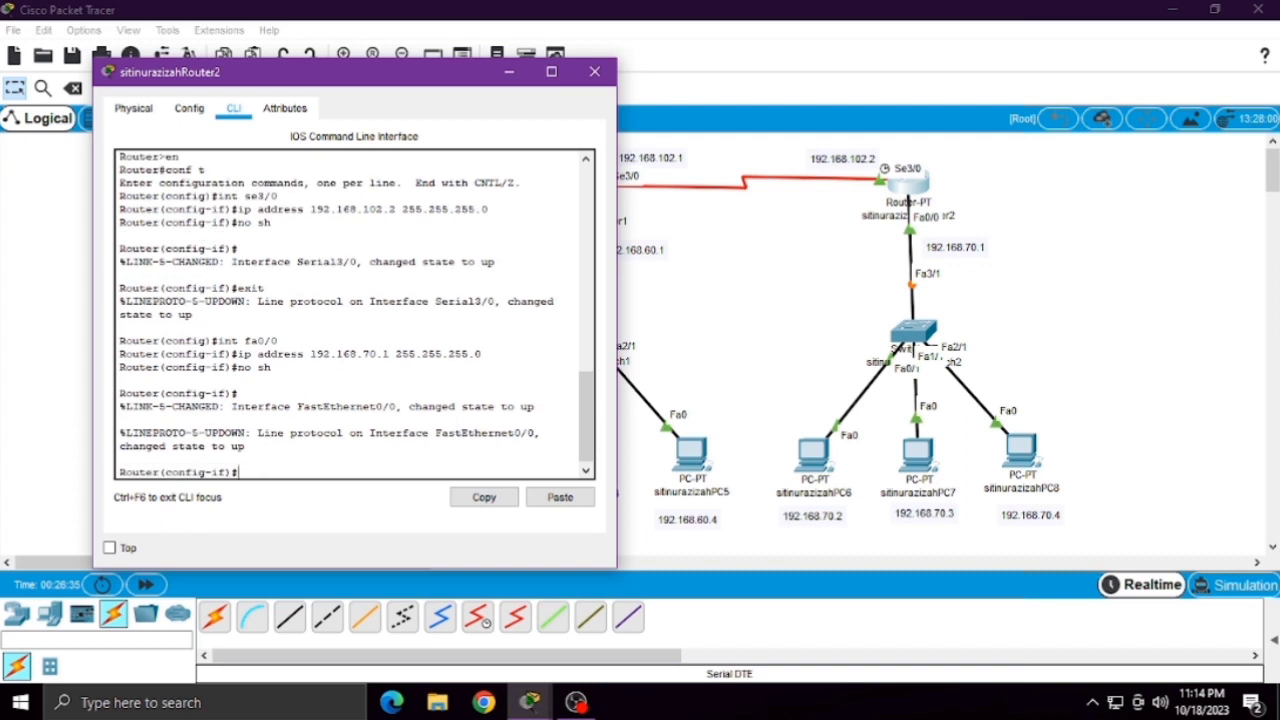
text(exit)
click(938, 183)
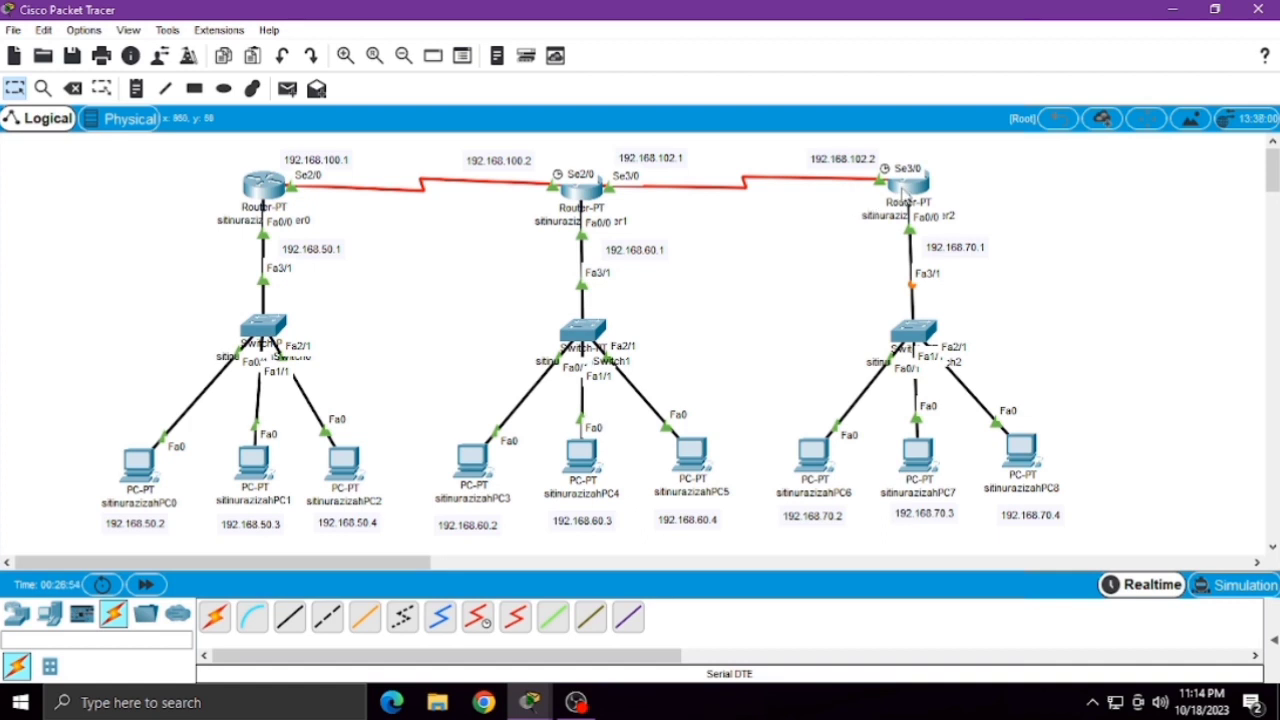
- Reopen Router2's command line and add a static route to 192.168.60.0 255.255.255.0 via 192.168.102.1
click(905, 190)
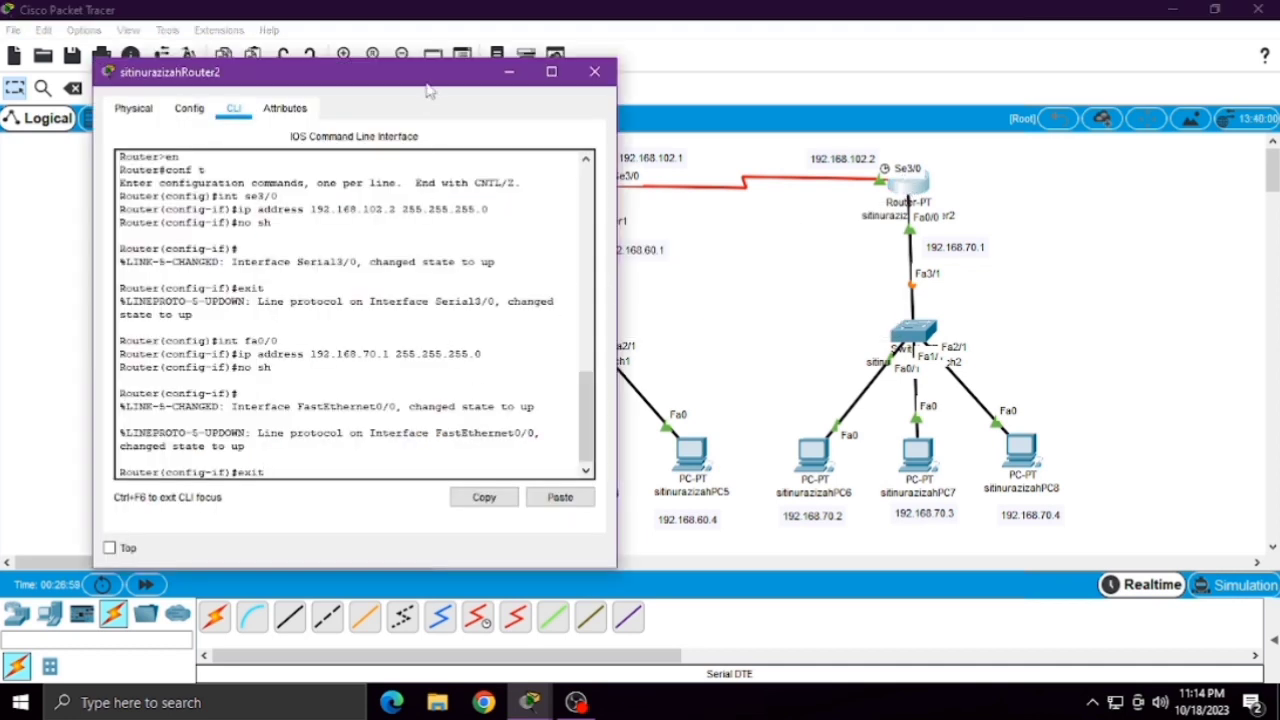
drag(431, 74, 1068, 227)
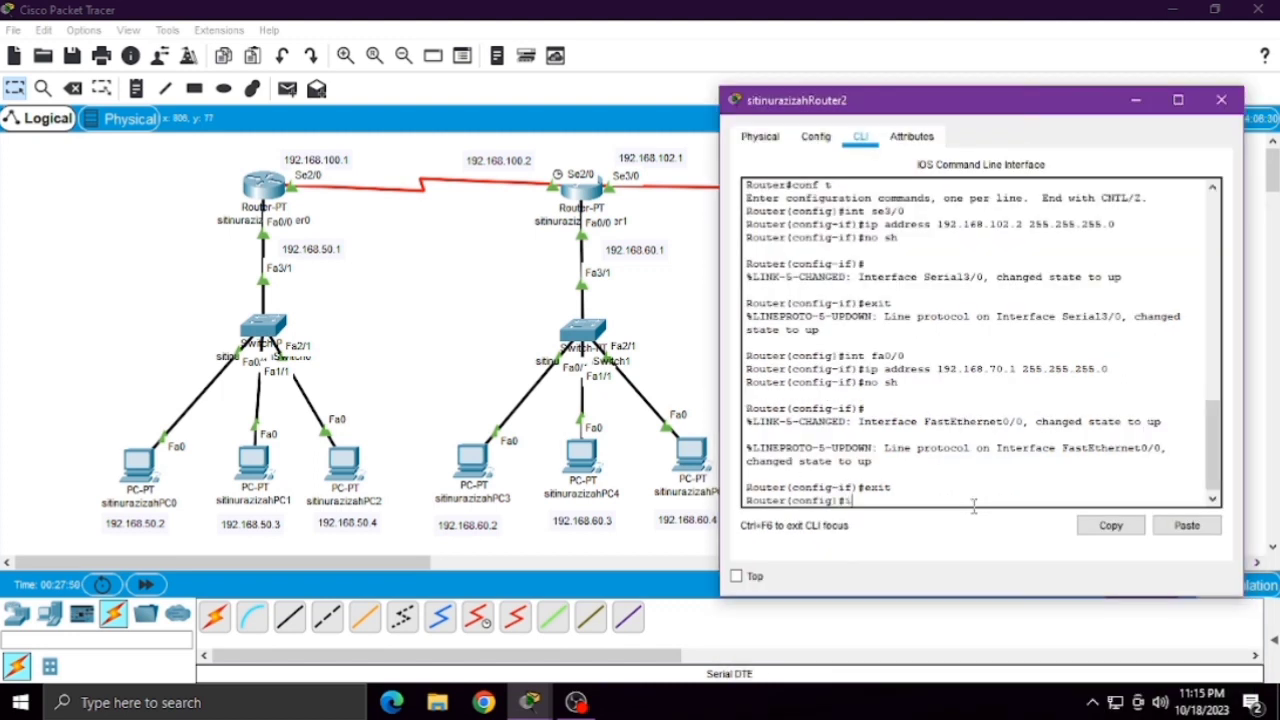
text(p route 192.168.60.0 255.255.255.)
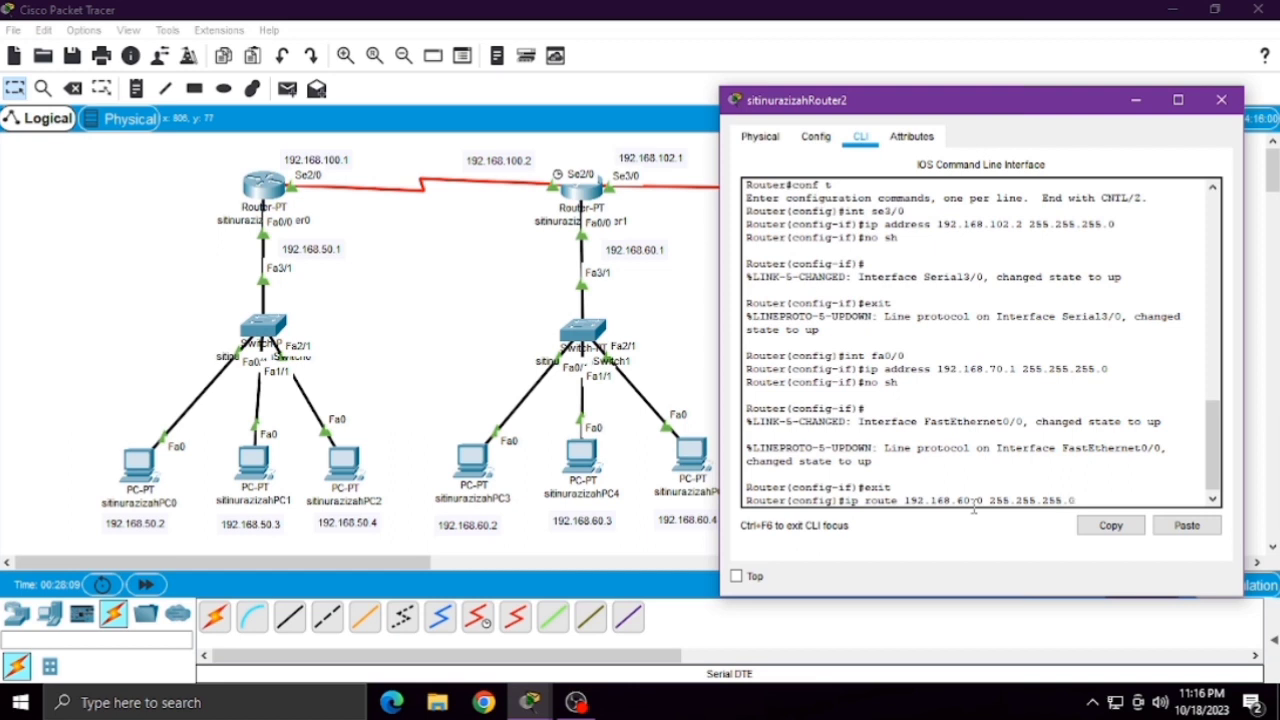
text(0 192.168.102.1)
key(Return)
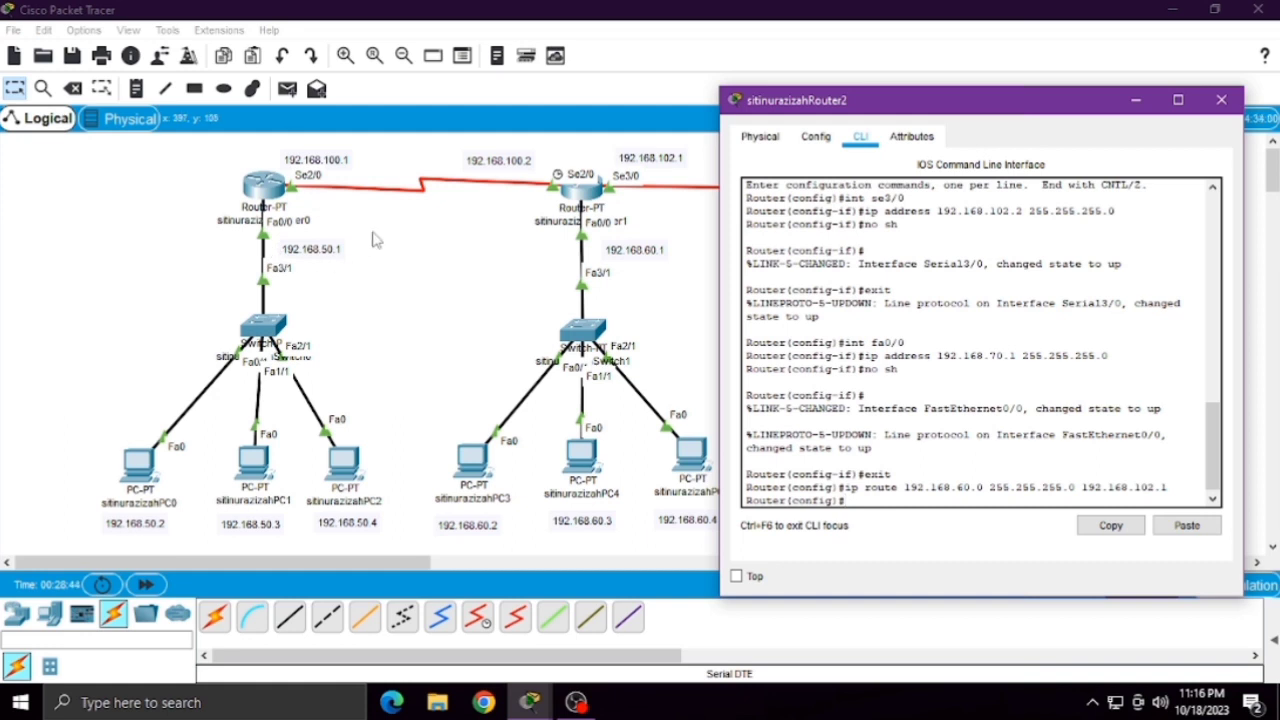
- Add a static route on Router2 to 192.168.50.0 255.255.255.0 via 192.168.102.1 and return to the topology
text(ip route 192.168.50.1)
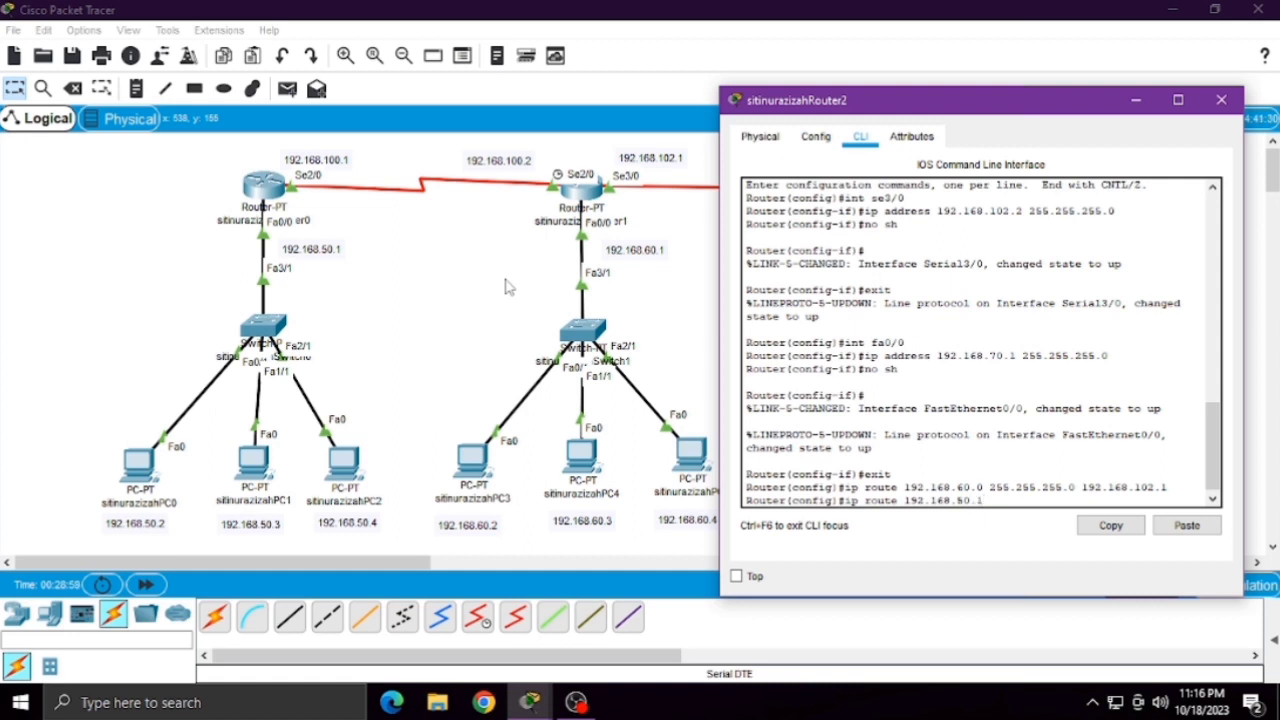
key(BackSpace)
text(0 255.255.255.0 192)
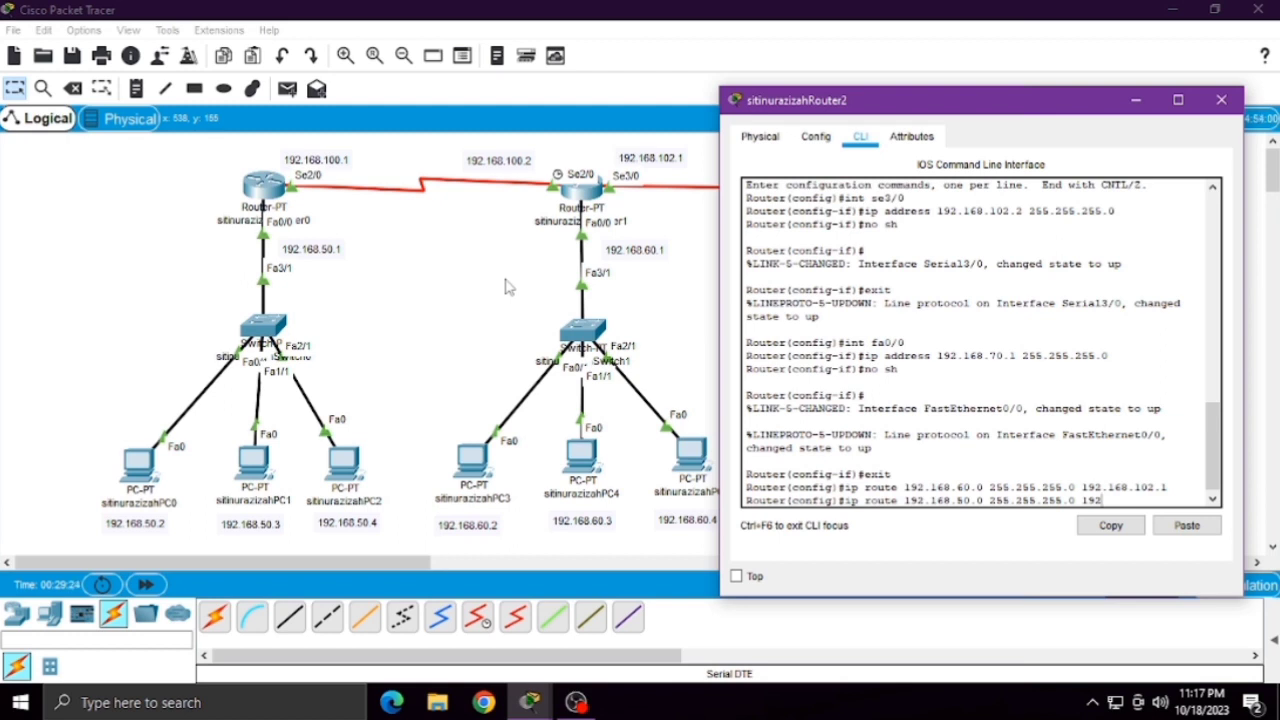
text(168.102.1)
key(Return)
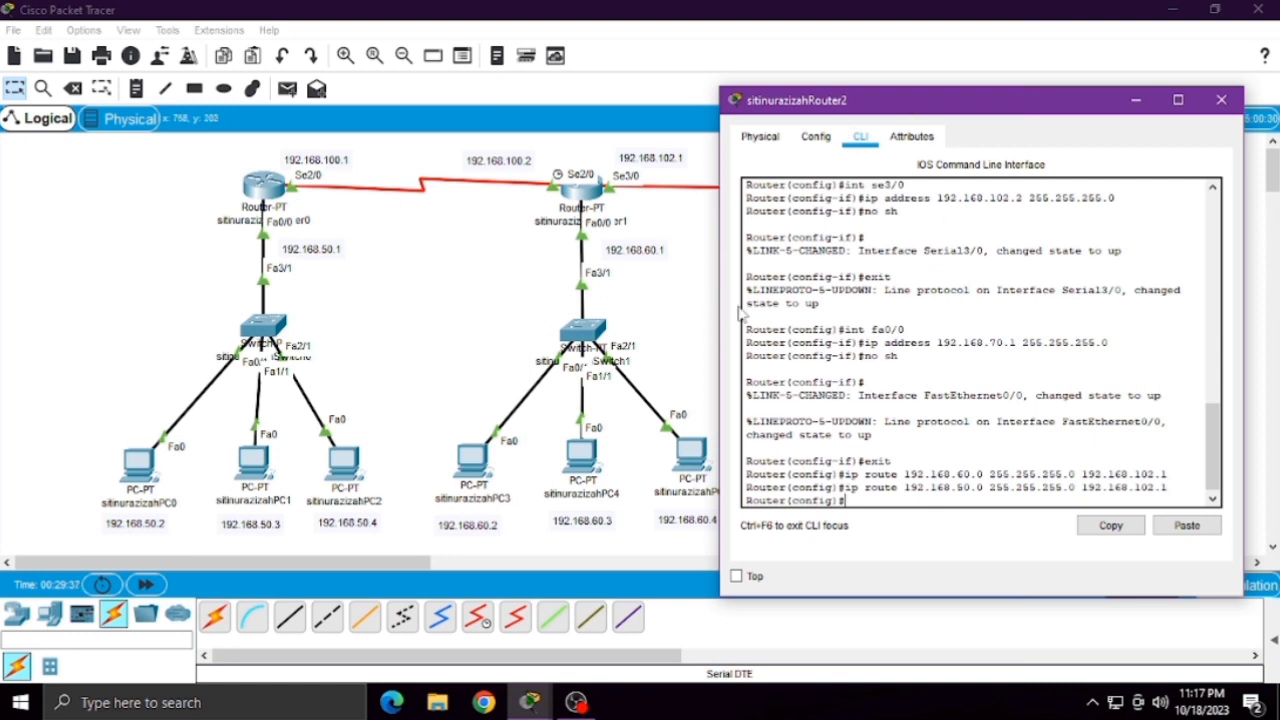
click(710, 300)
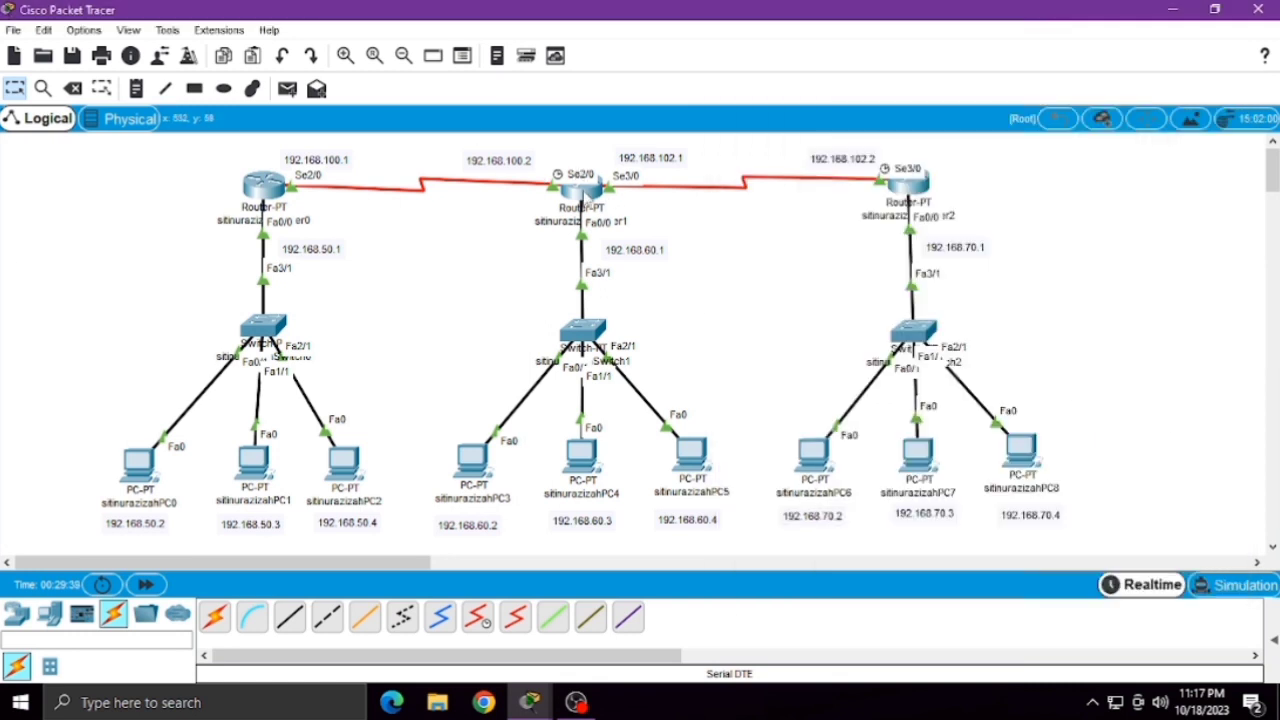
- Open Router1's command line and add a static route to 192.168.70.0 255.255.255.0 via 192.168.102.2
click(584, 190)
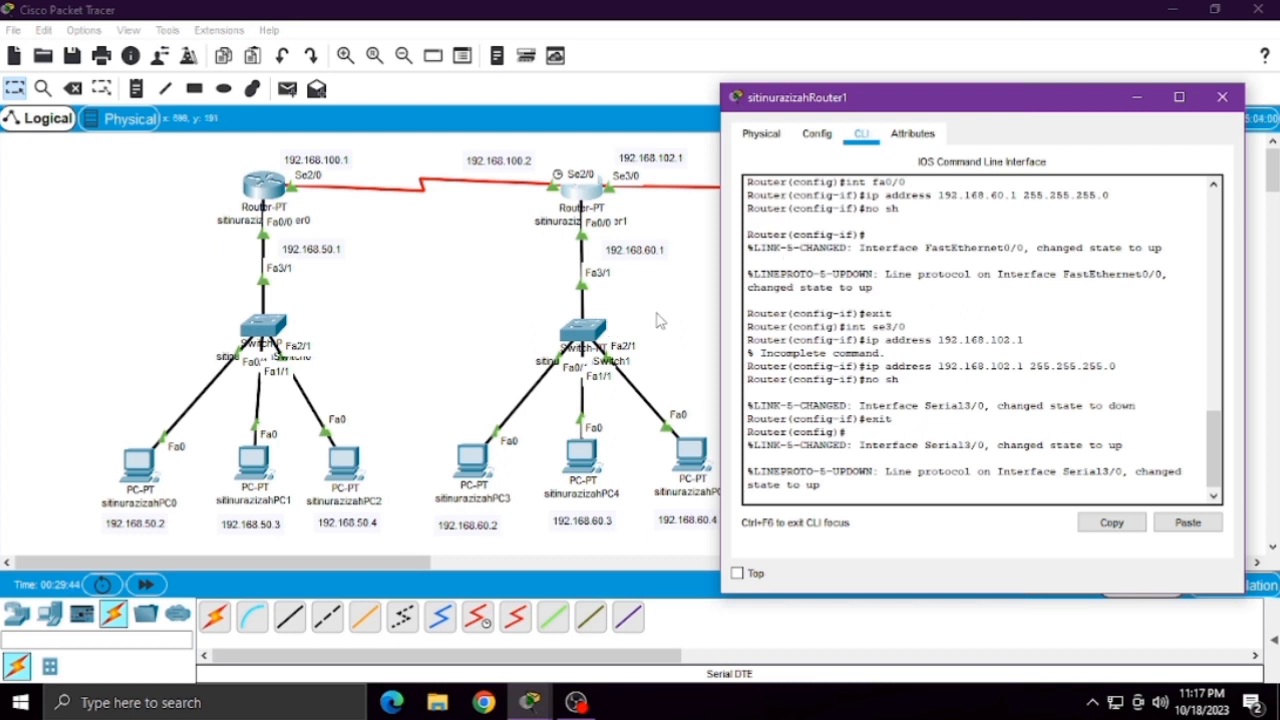
key(Return)
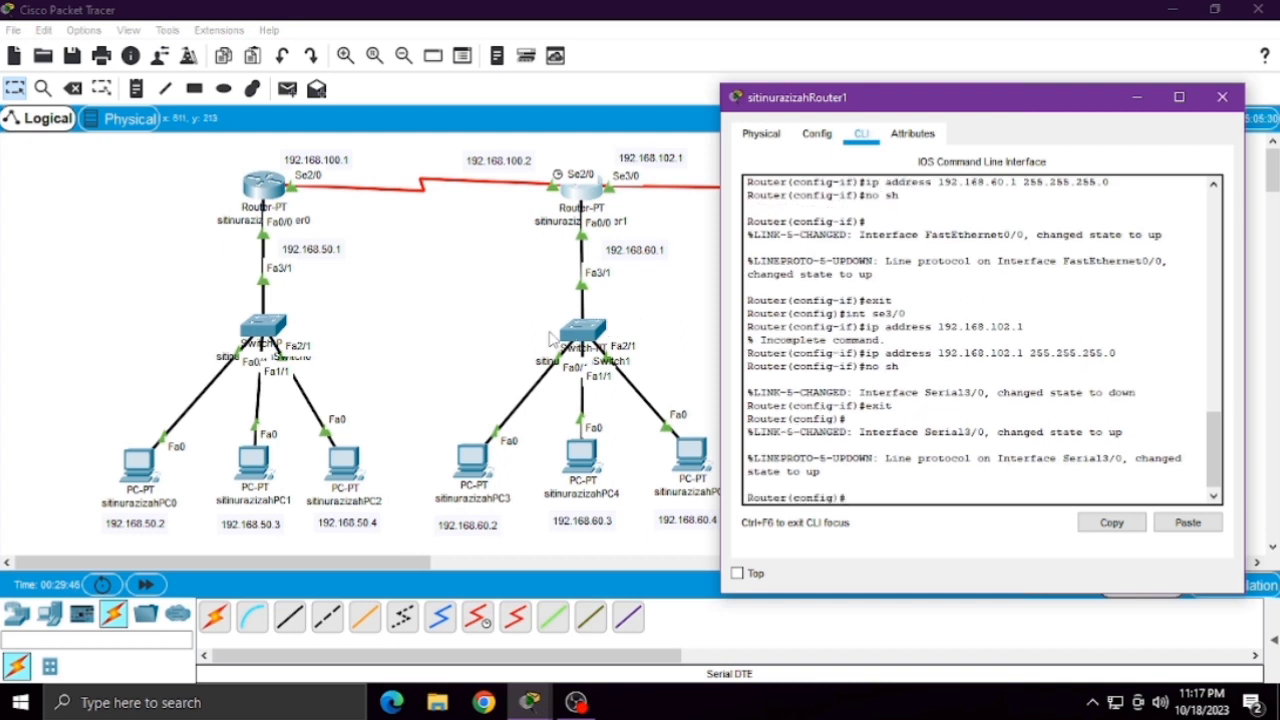
drag(900, 98, 360, 96)
text(ip)
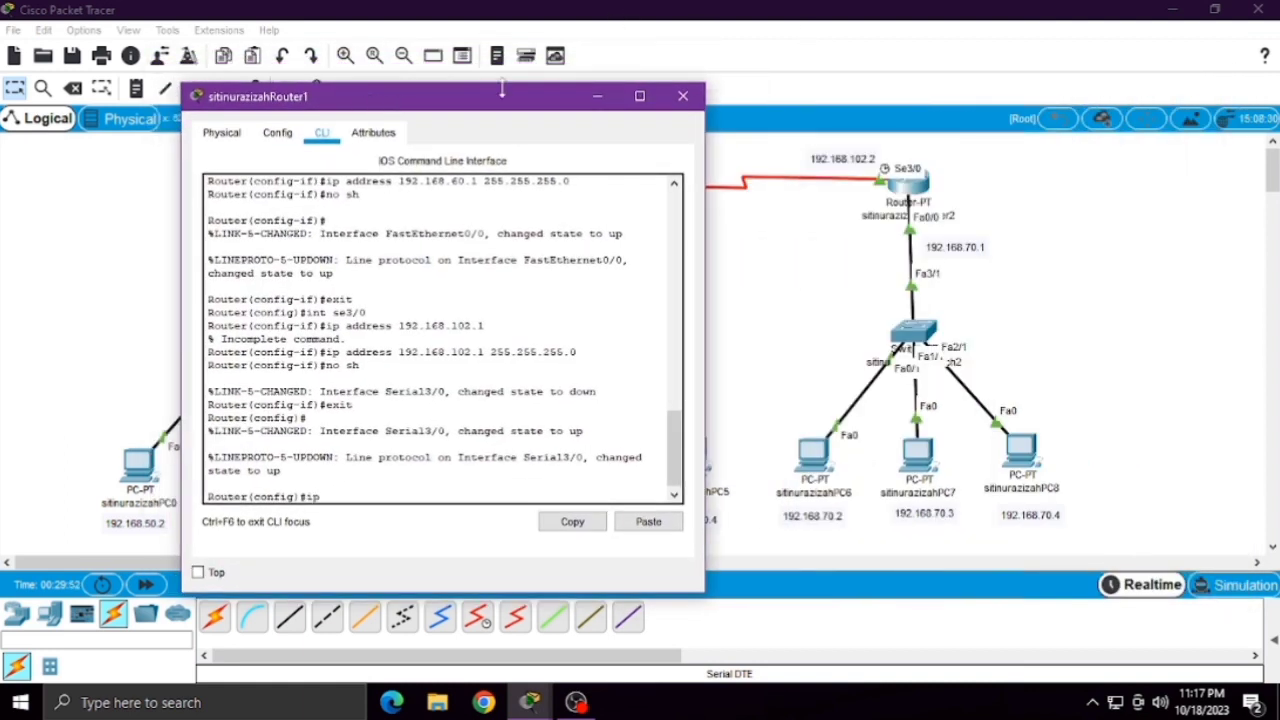
text( route 192.168.70.0 )
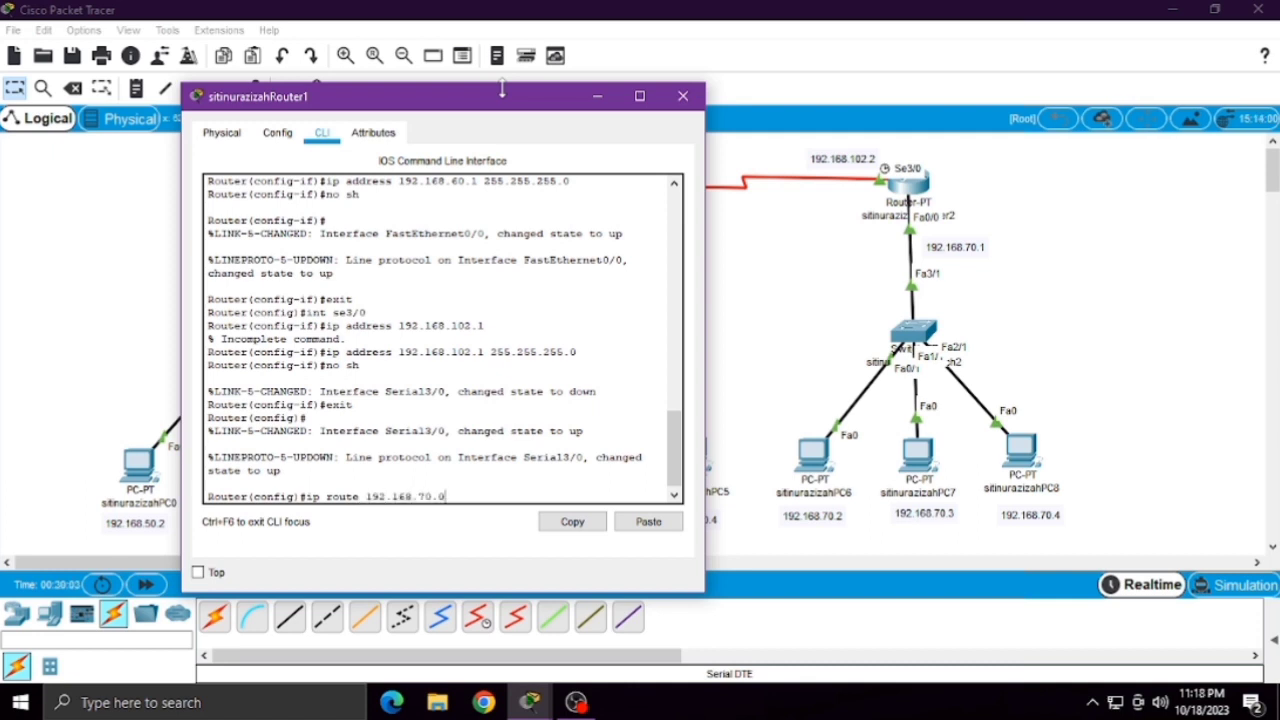
text(255.255.255.0)
drag(484, 104, 356, 110)
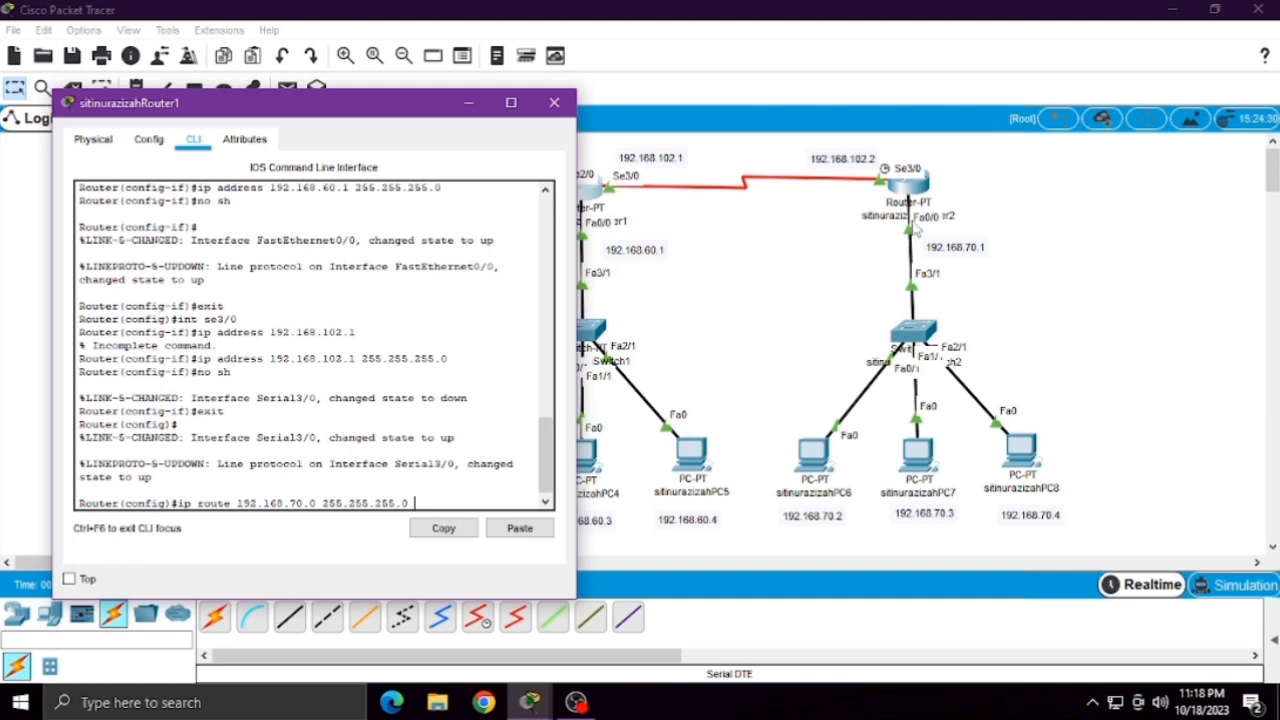
text(192.168.102.2)
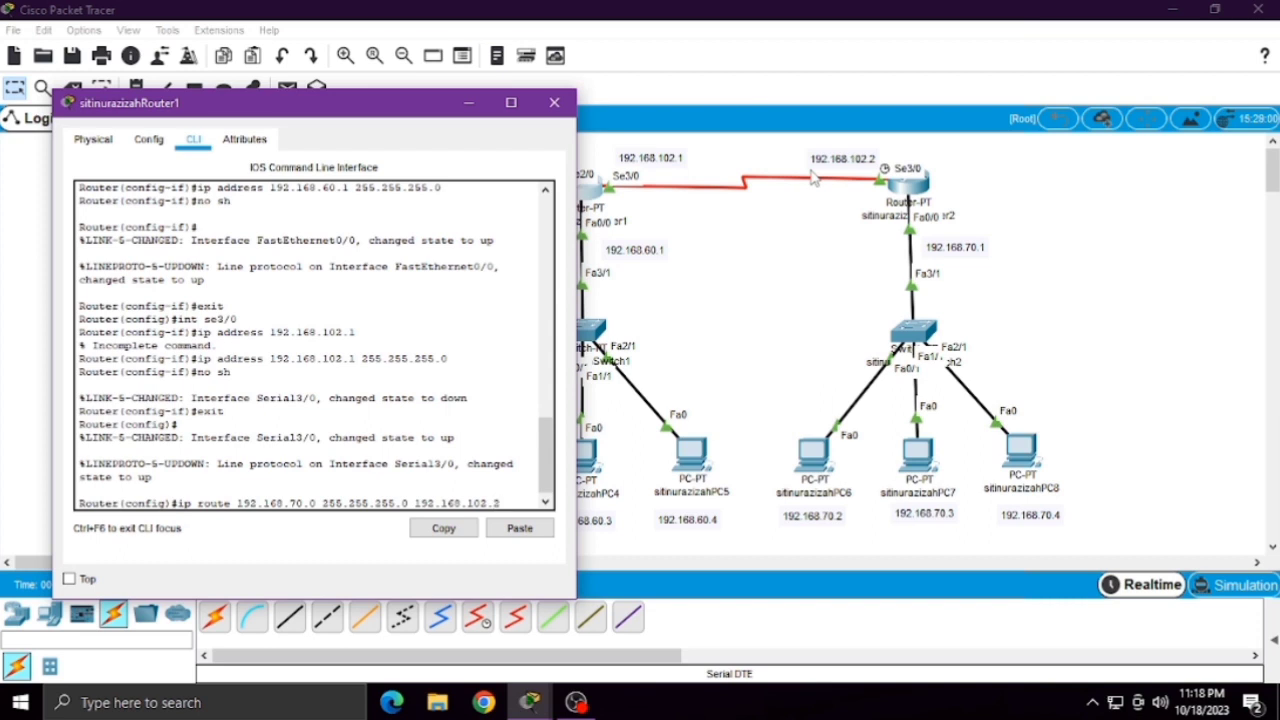
key(Return)
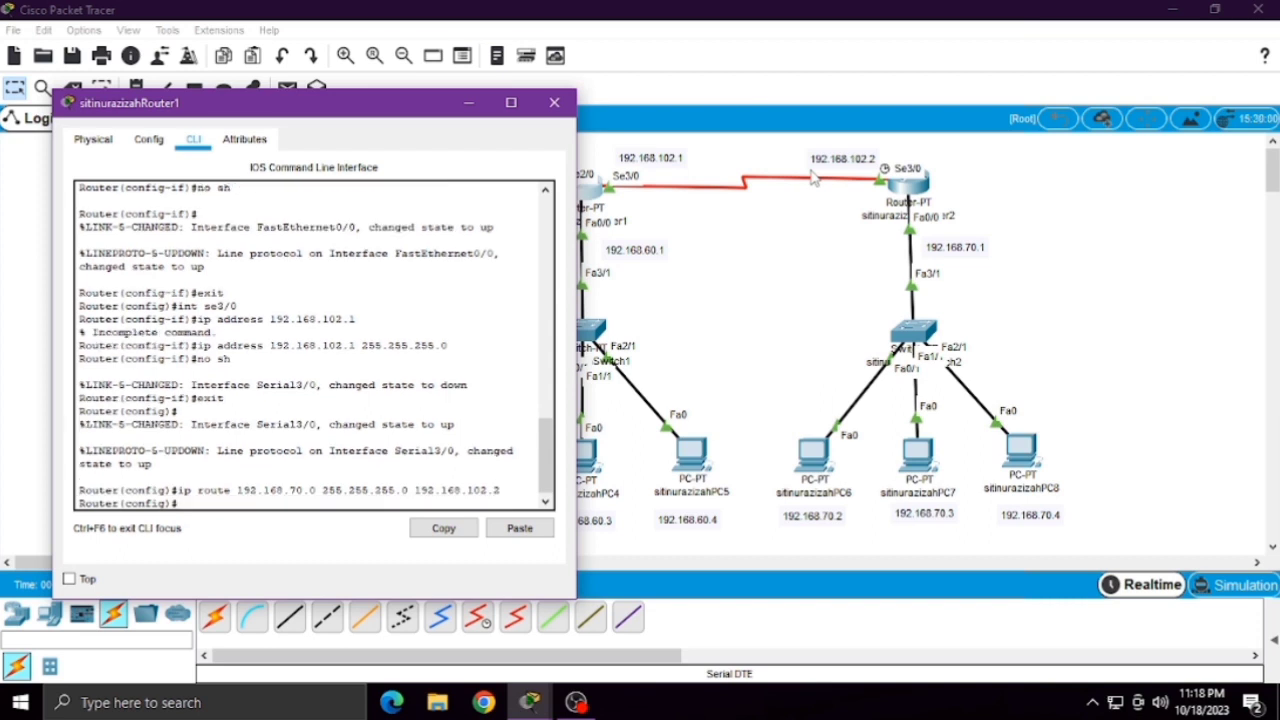
- Add a static route on Router1 to 192.168.50.0 255.255.255.0 via 192.168.100.1
drag(450, 106, 1038, 101)
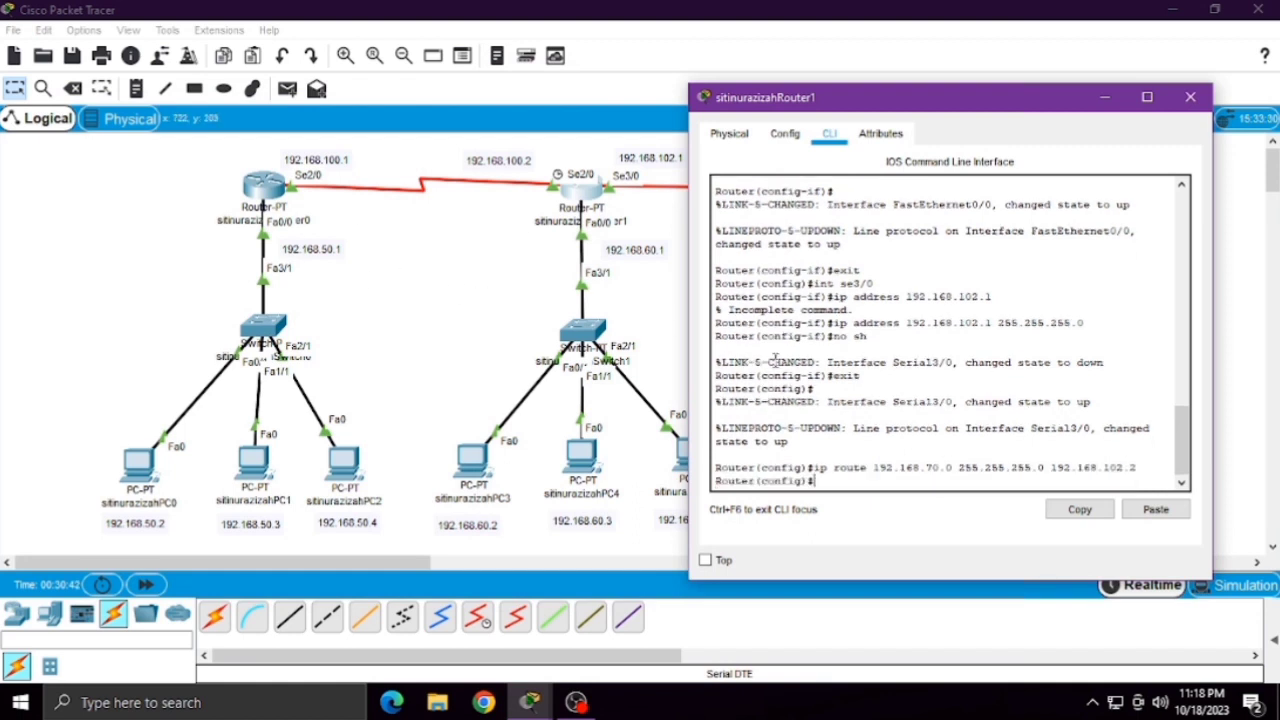
text(ip route 192.168.5)
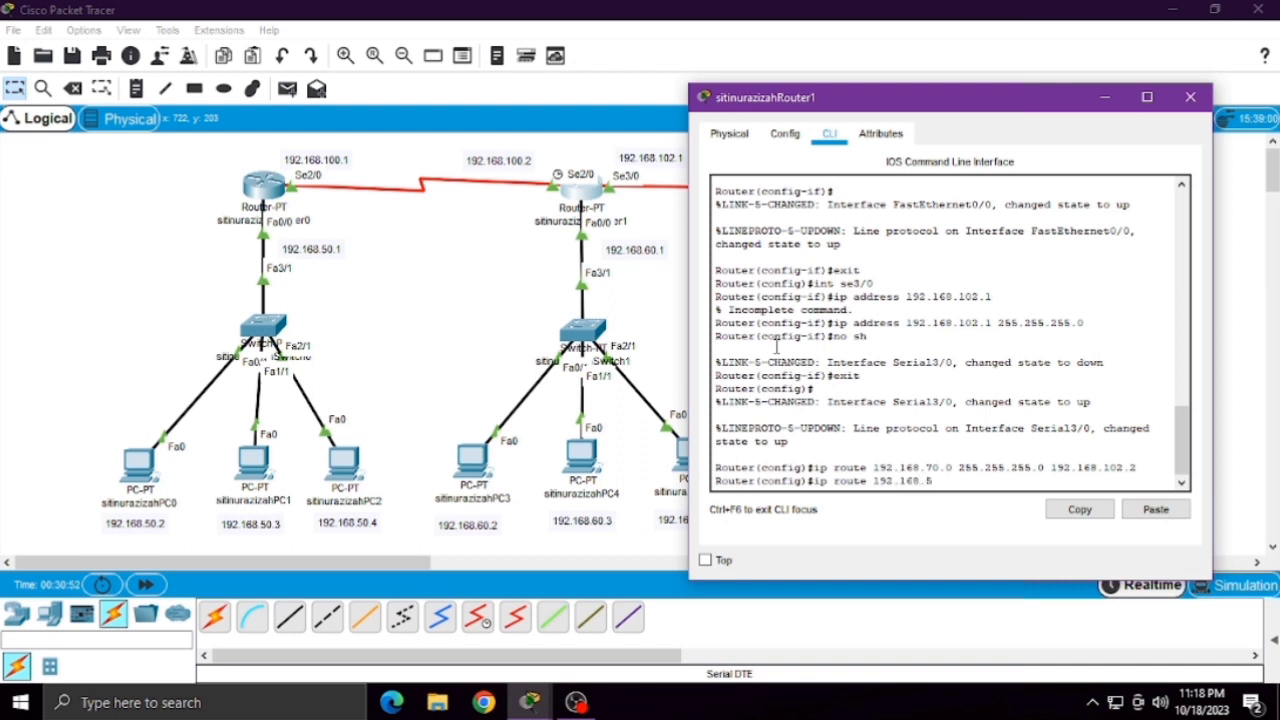
text(0.0 255.255.255.0 192.168.100.1)
key(Return)
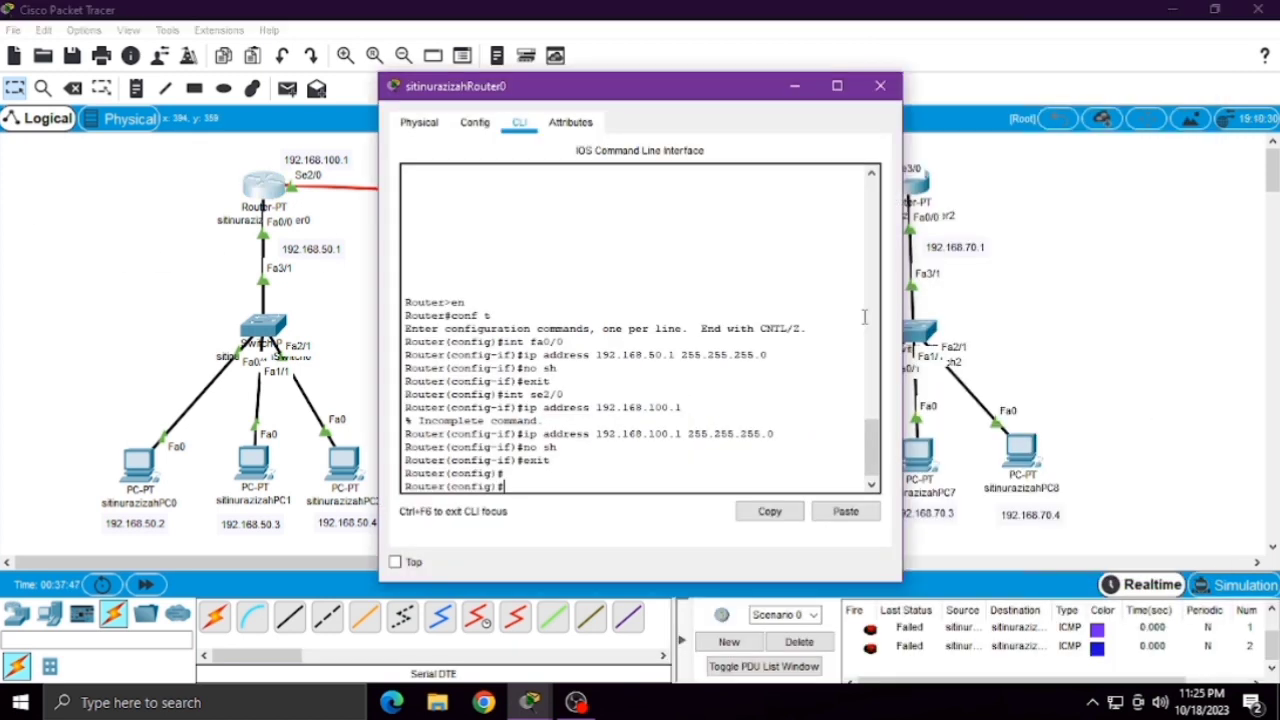
- Add a static route on Router0 to 192.168.60.0 255.255.255.0 via 192.168.100.2
text(ip route 192)
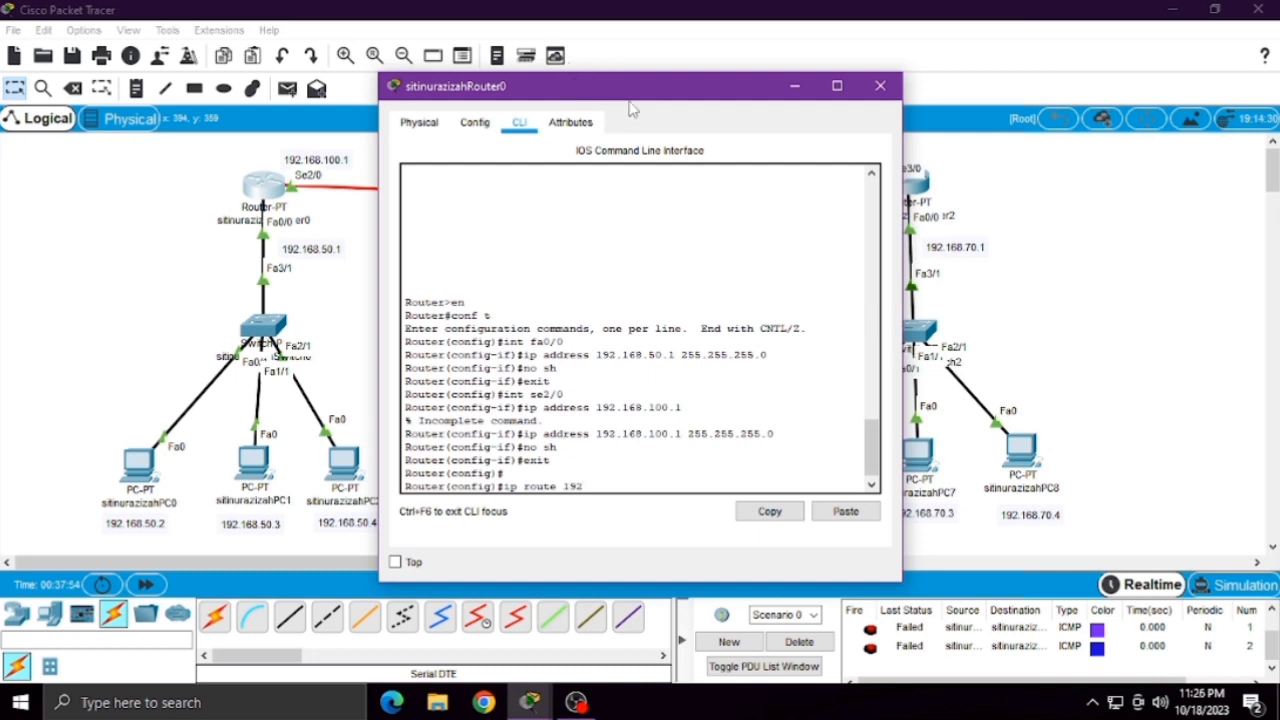
drag(629, 97, 299, 62)
text(.168)
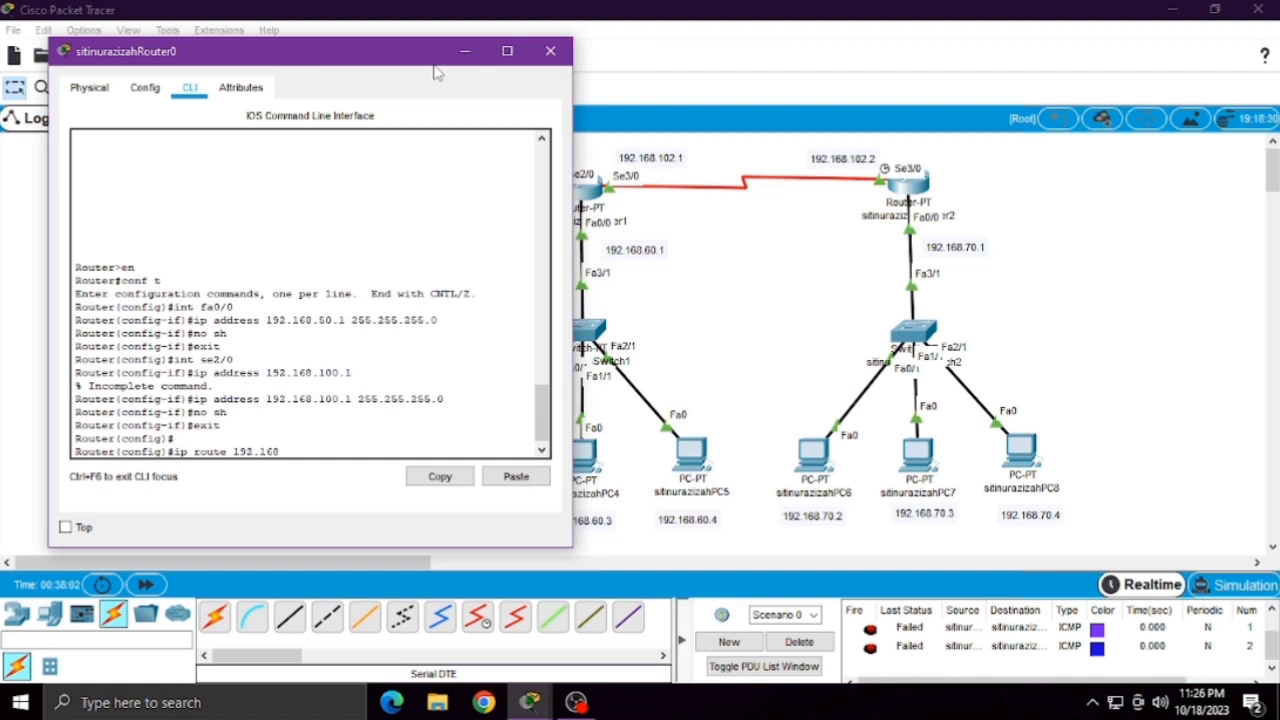
text(.60.0 255.255.255.0 192.16)
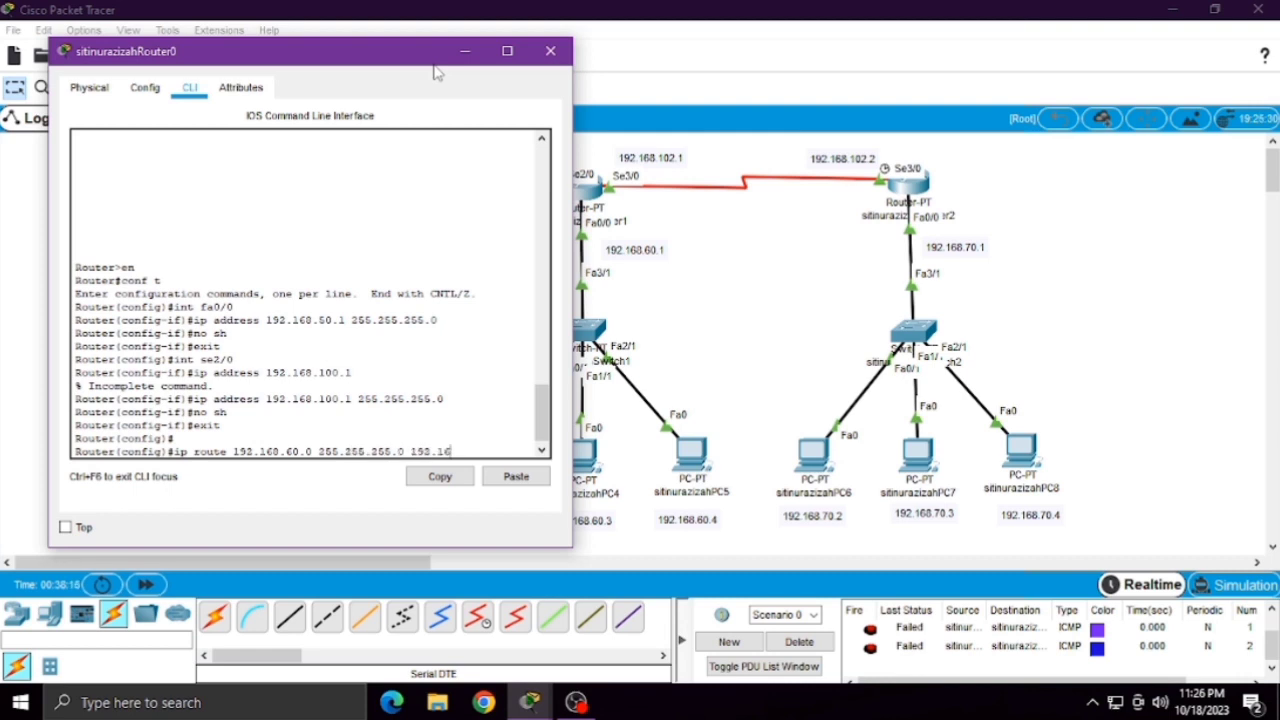
text(8.100.2)
key(Return)
- Add a static route on Router0 to 192.168.70.0 255.255.255.0 via 192.168.102.2 and return to the topology
text(ip )
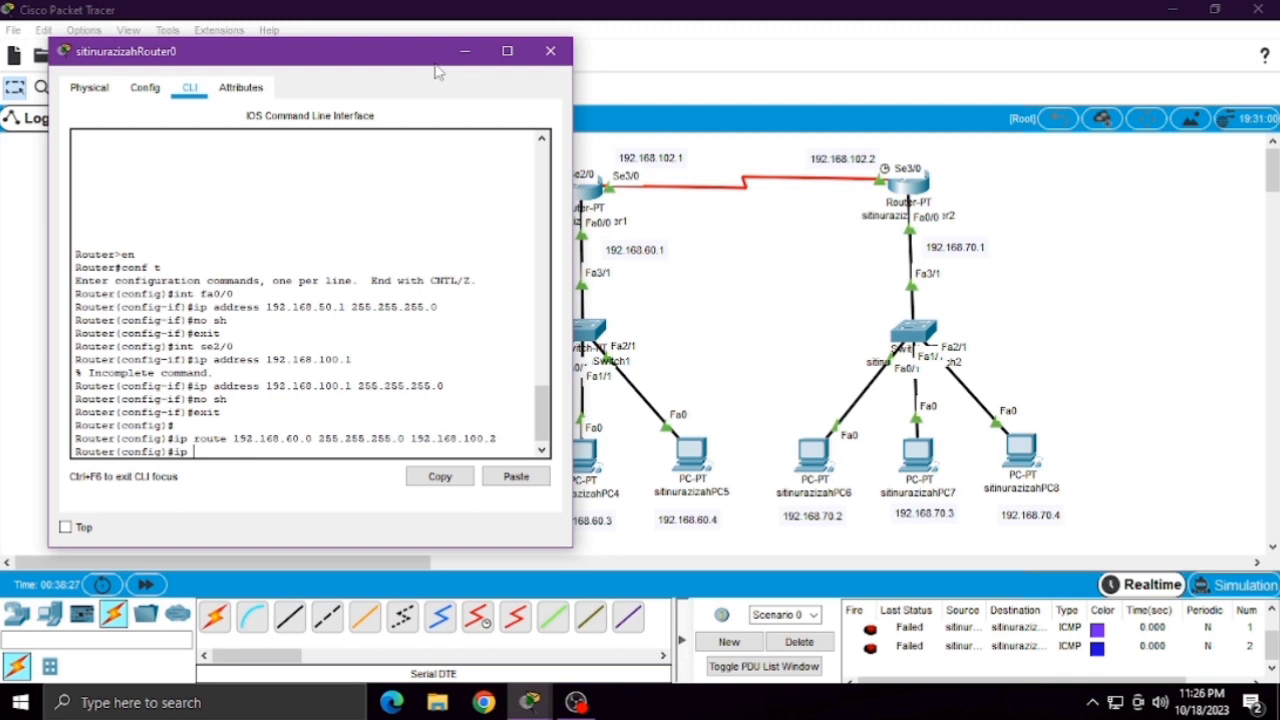
text(route 192.168.70.0 255)
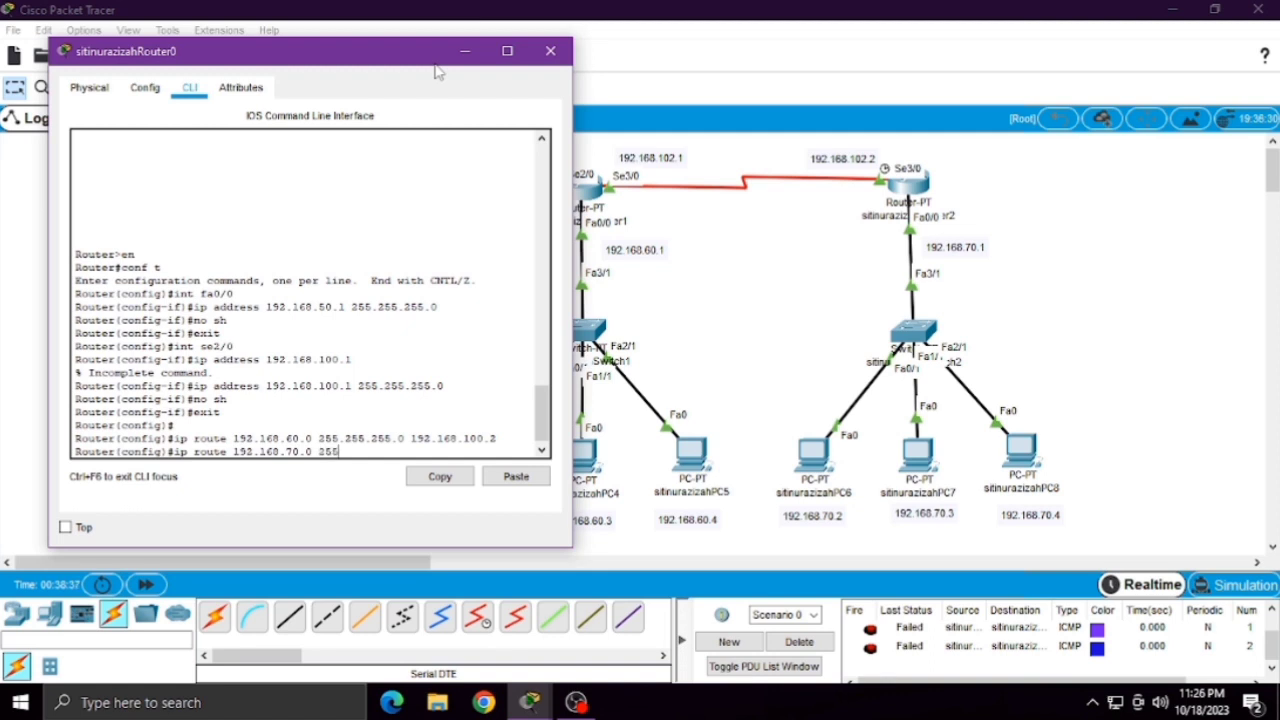
text(.255.255.0 192.168)
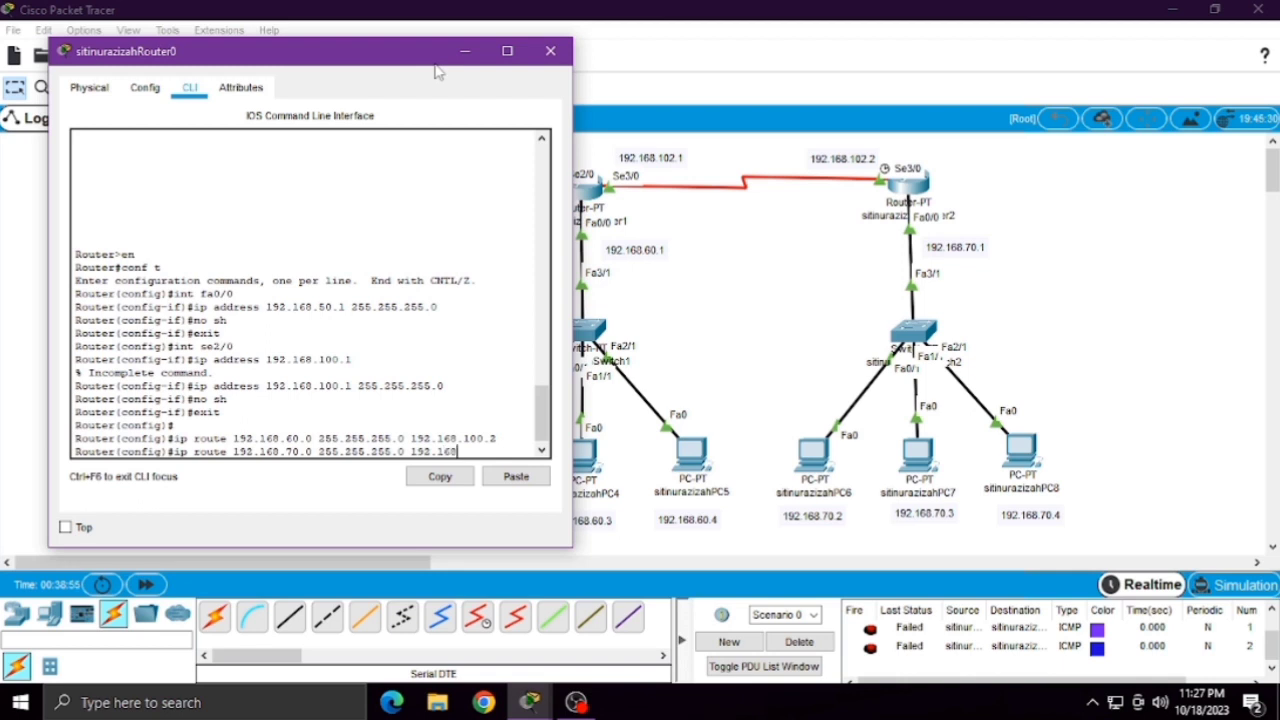
text(.102.2)
key(Return)
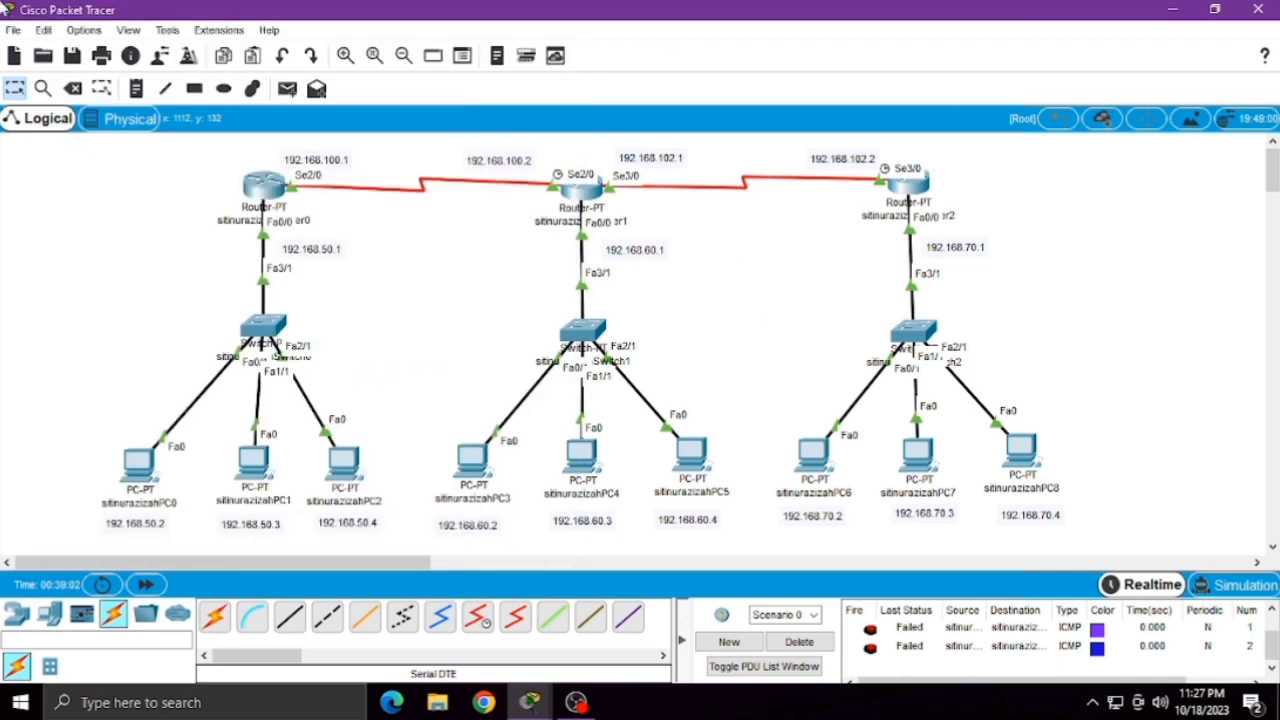
- Reopen Router0 and review its entered commands, global settings and physical modules before closing it
click(261, 186)
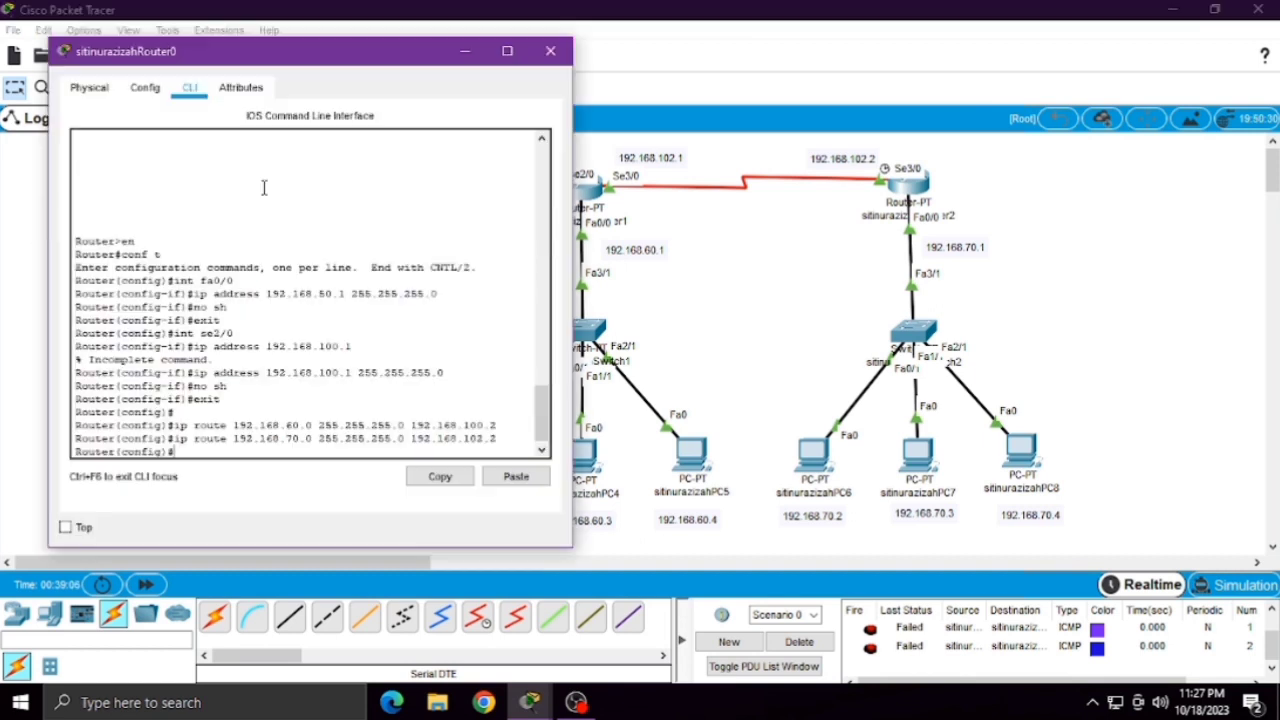
click(145, 87)
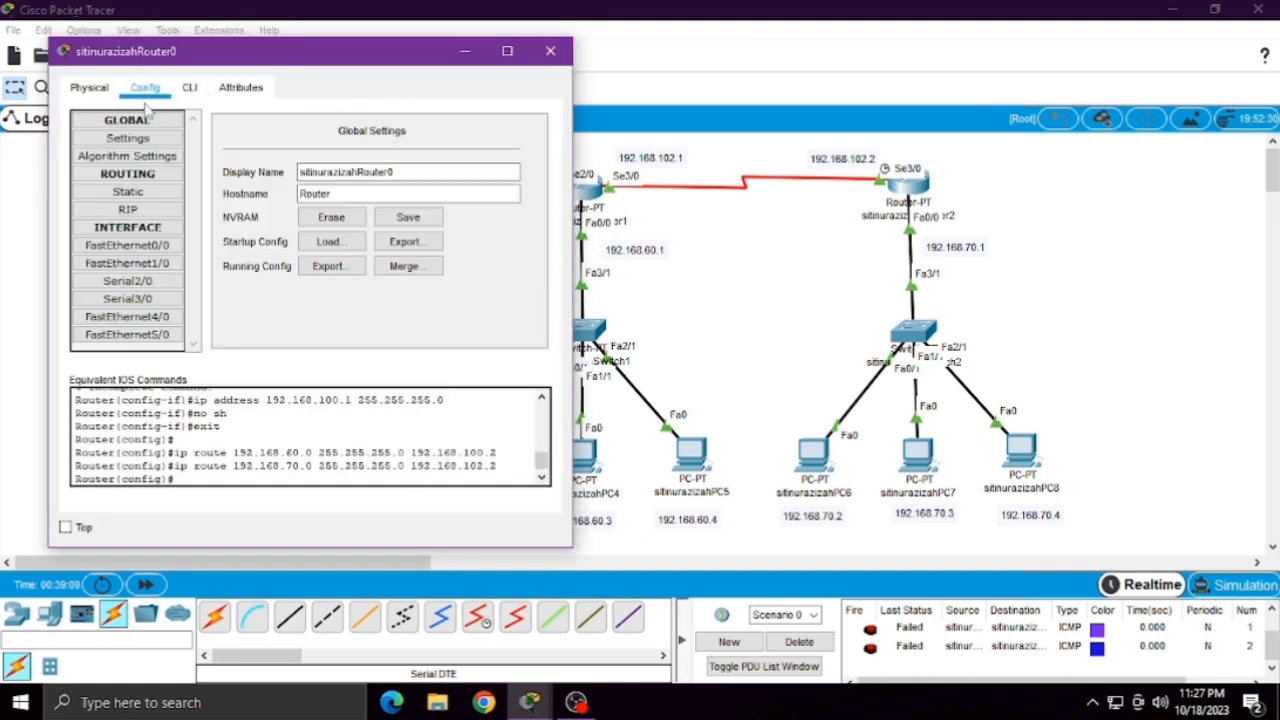
click(240, 87)
click(189, 87)
click(89, 88)
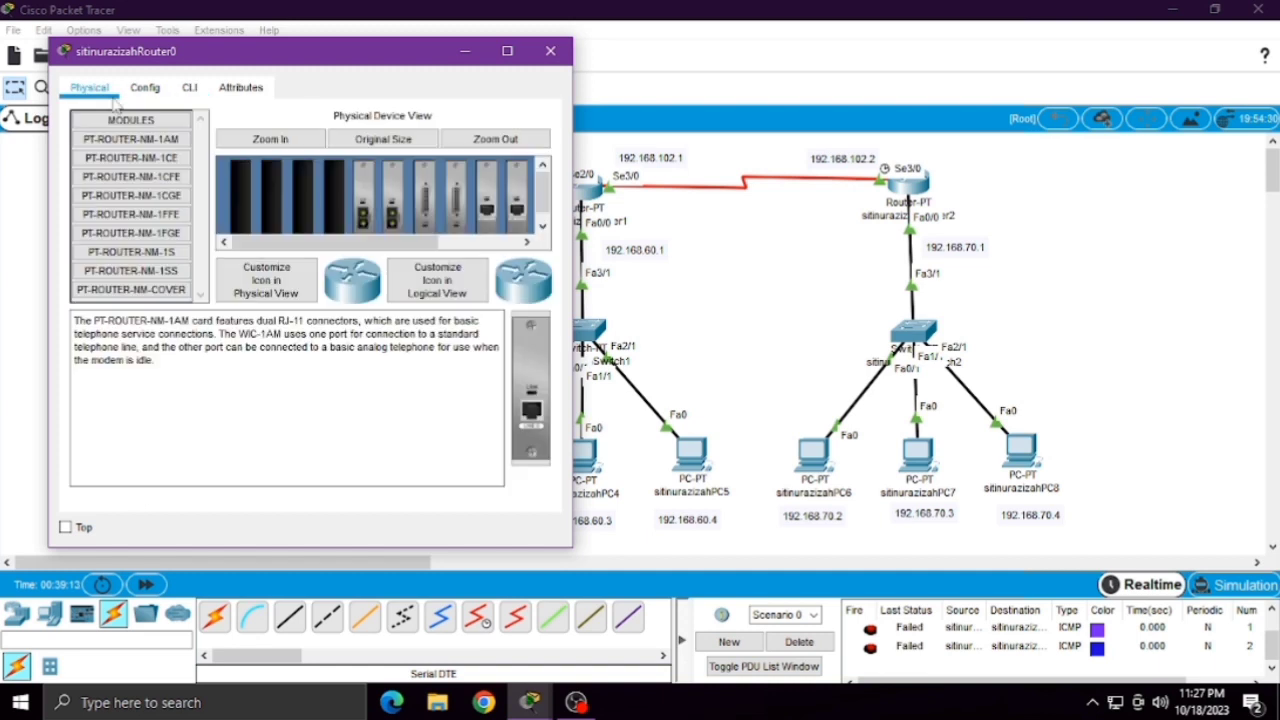
click(145, 87)
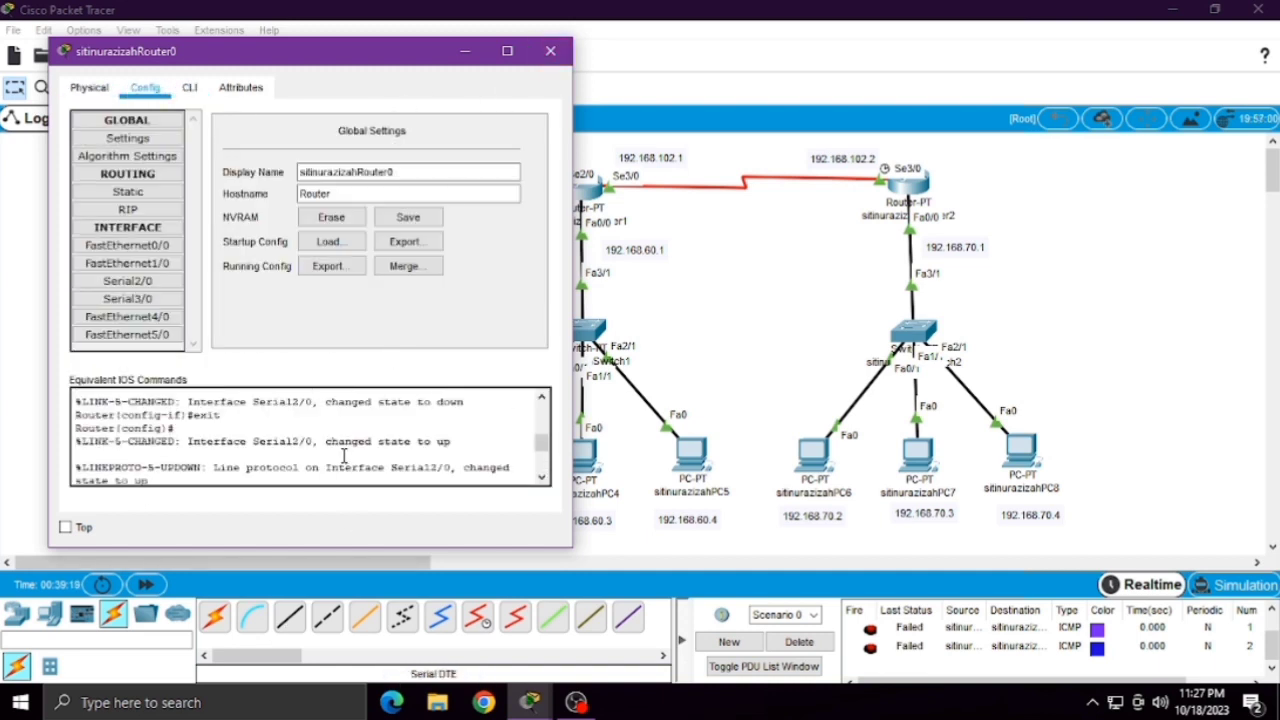
click(550, 50)
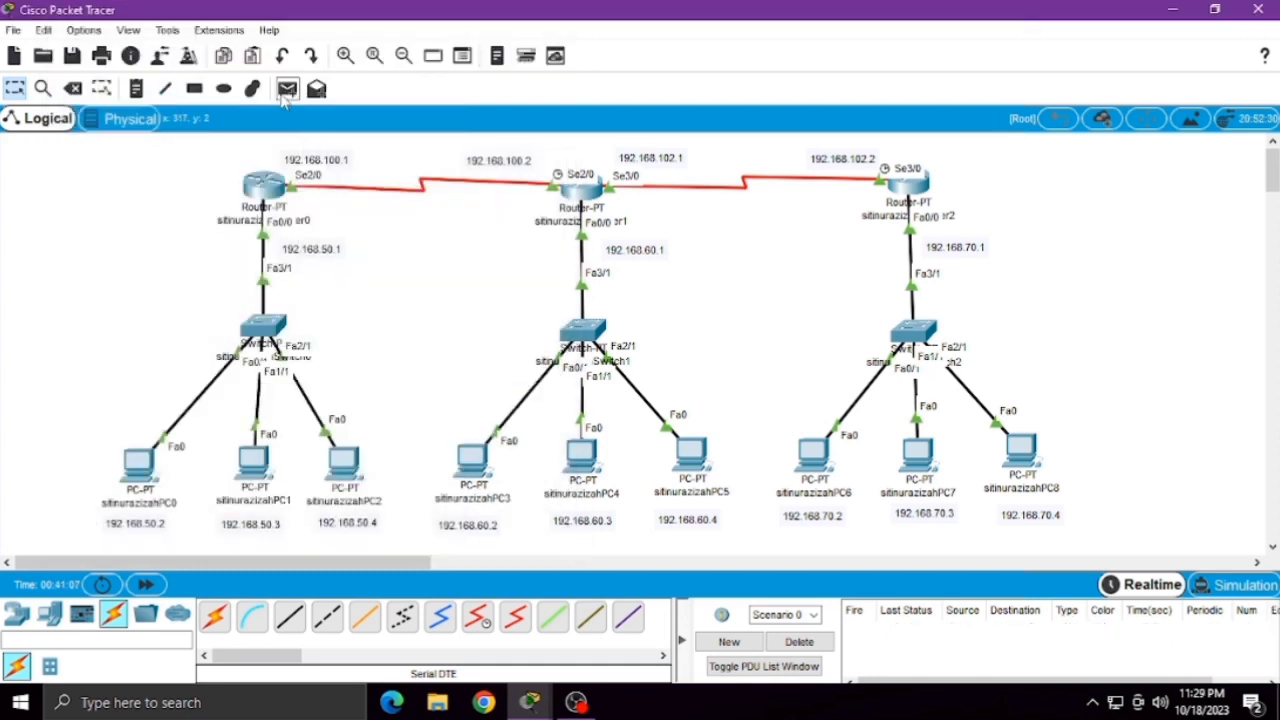
- Test connectivity by sending simple PDUs from PC3 to PC5 and from PC5 to PC6
click(287, 90)
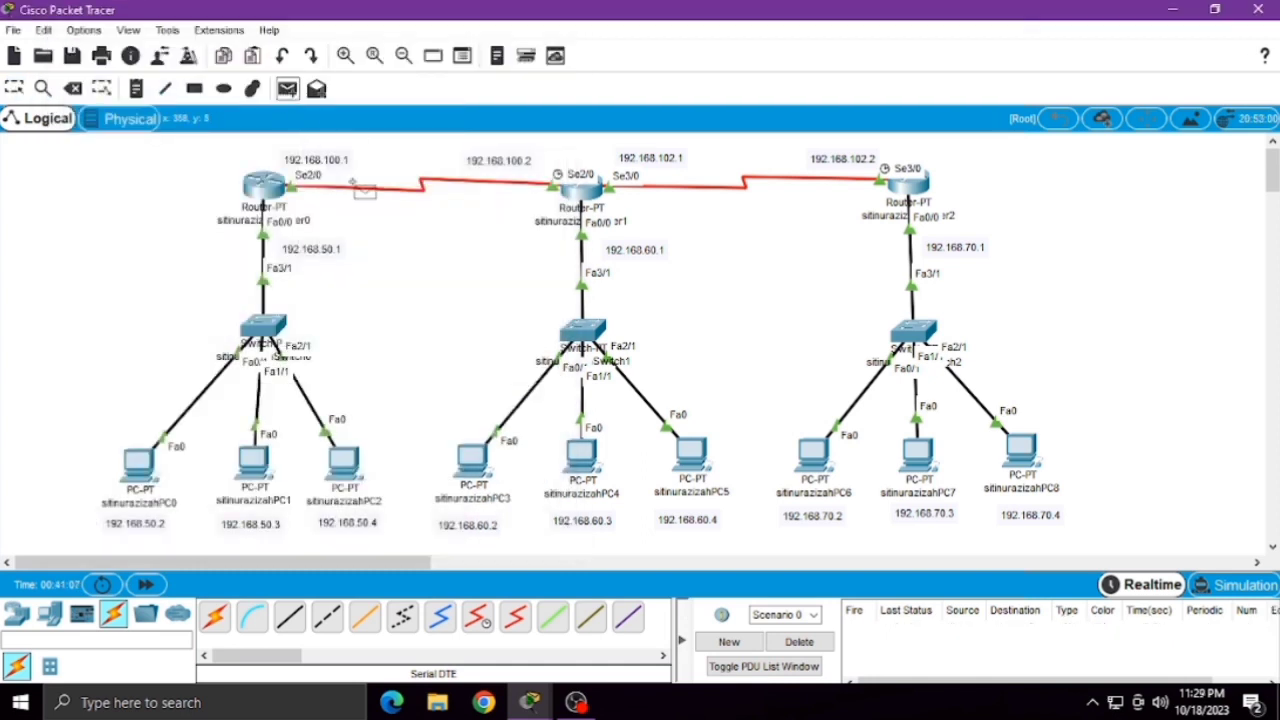
click(474, 456)
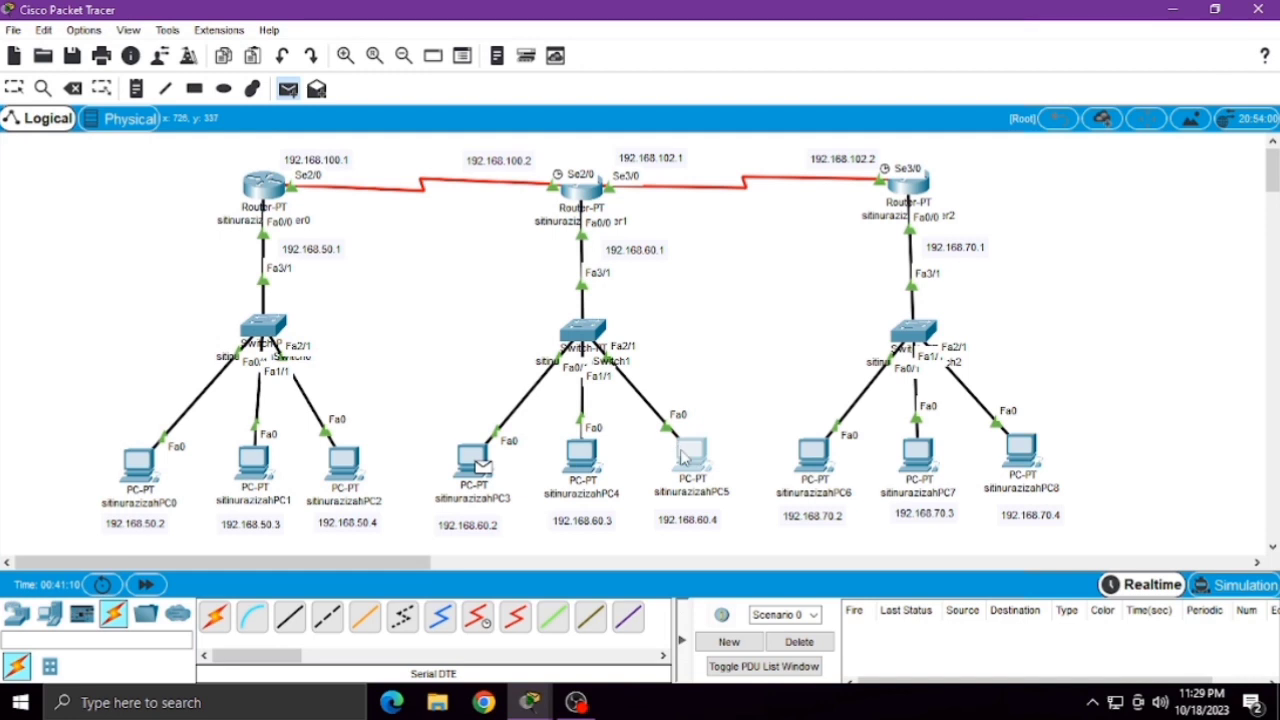
click(693, 452)
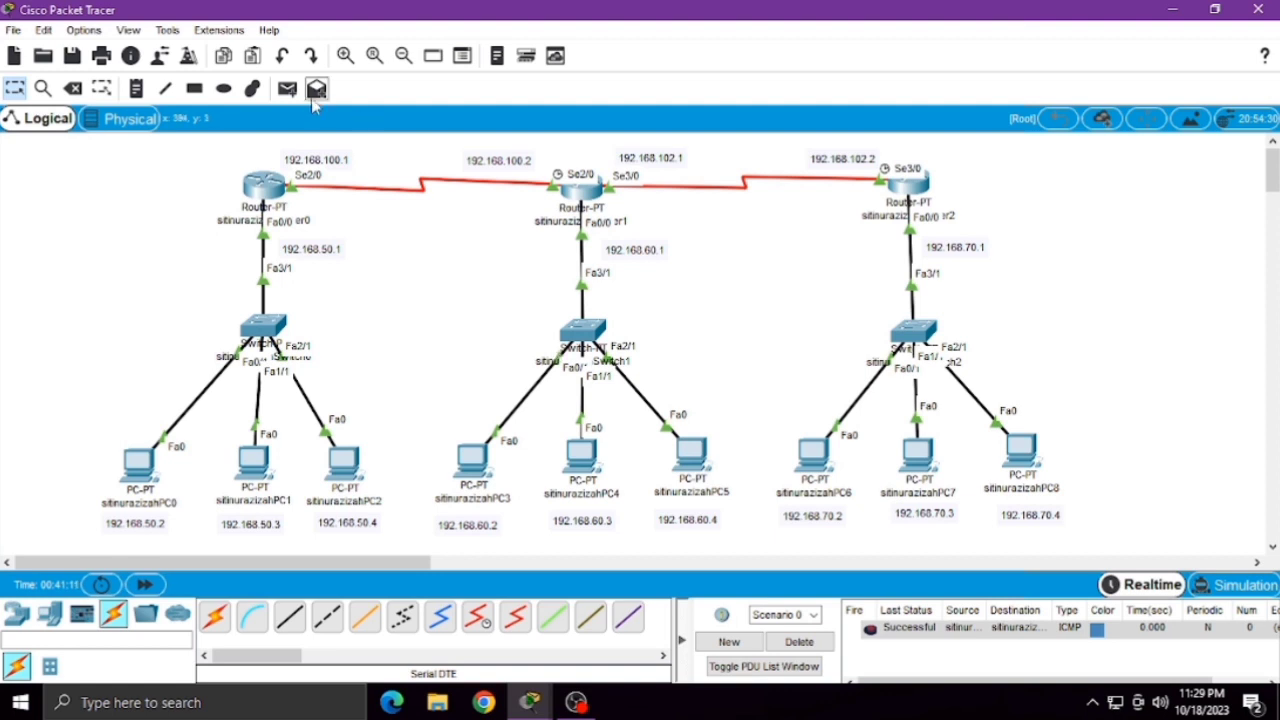
click(287, 88)
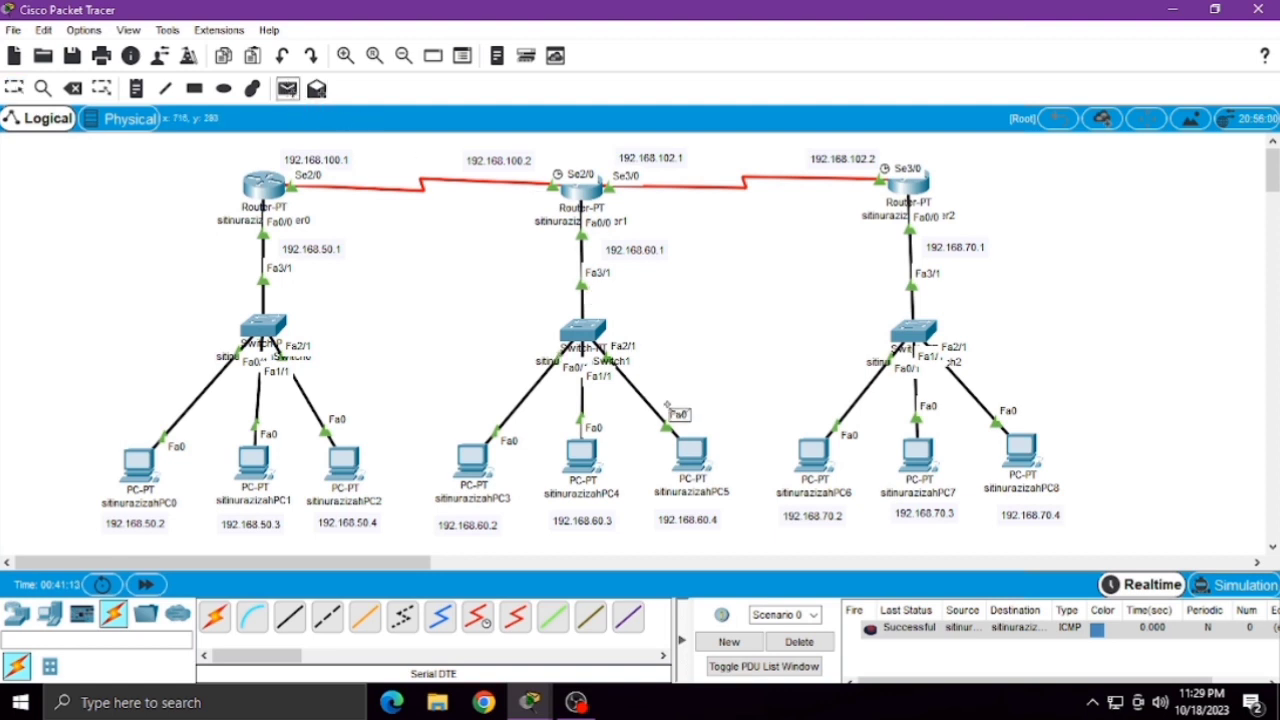
click(691, 455)
click(820, 450)
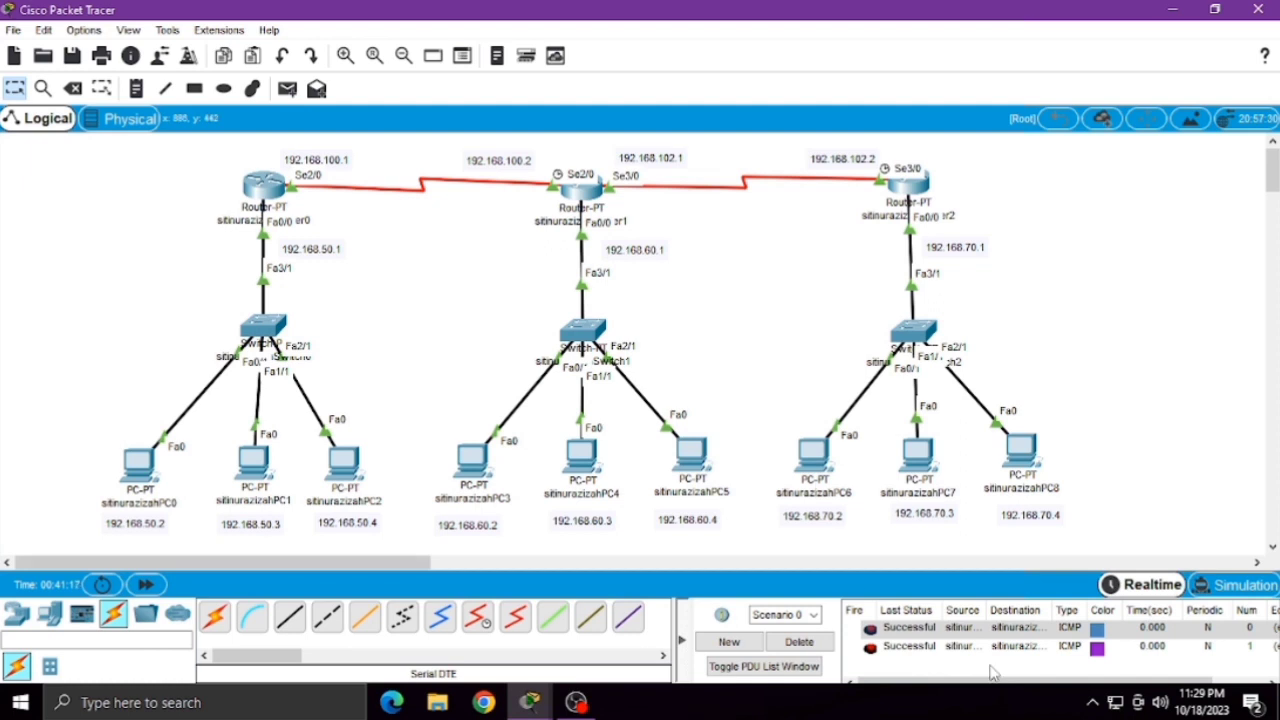
click(300, 200)
click(880, 88)
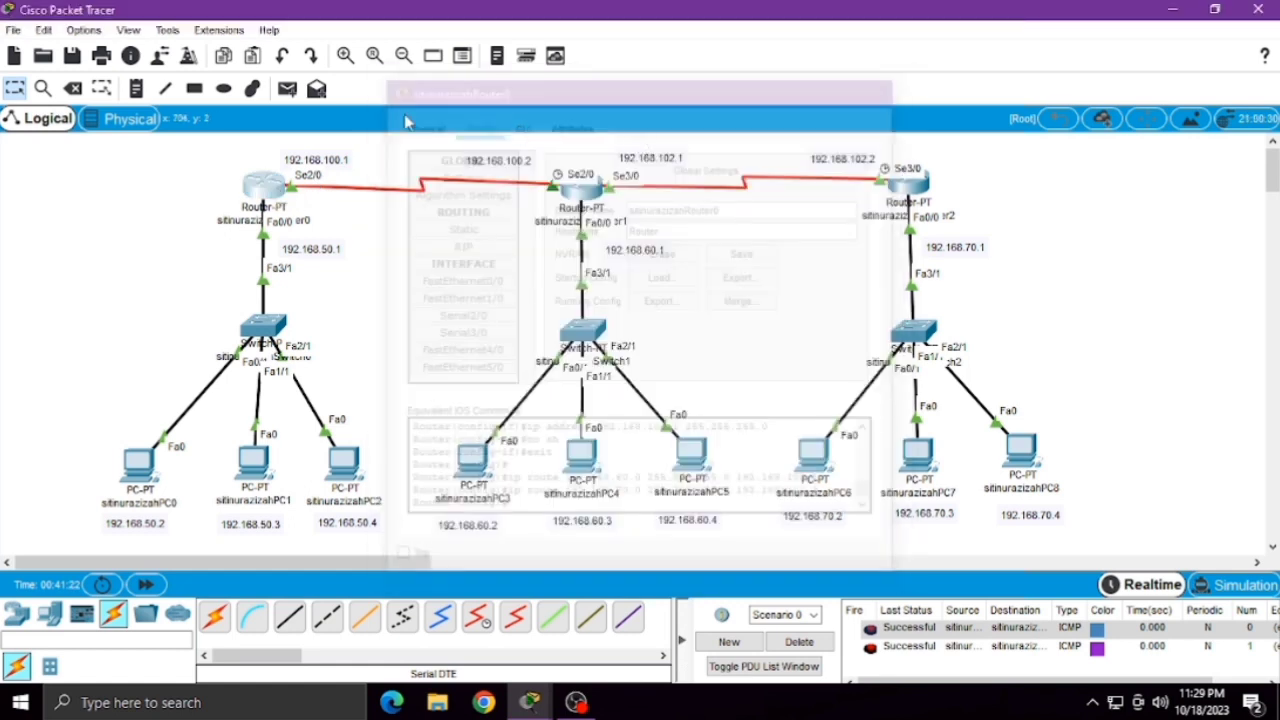
- Send simple PDUs from PC0 to PC3 and from PC0 to PC6, and check their delivery status
click(287, 88)
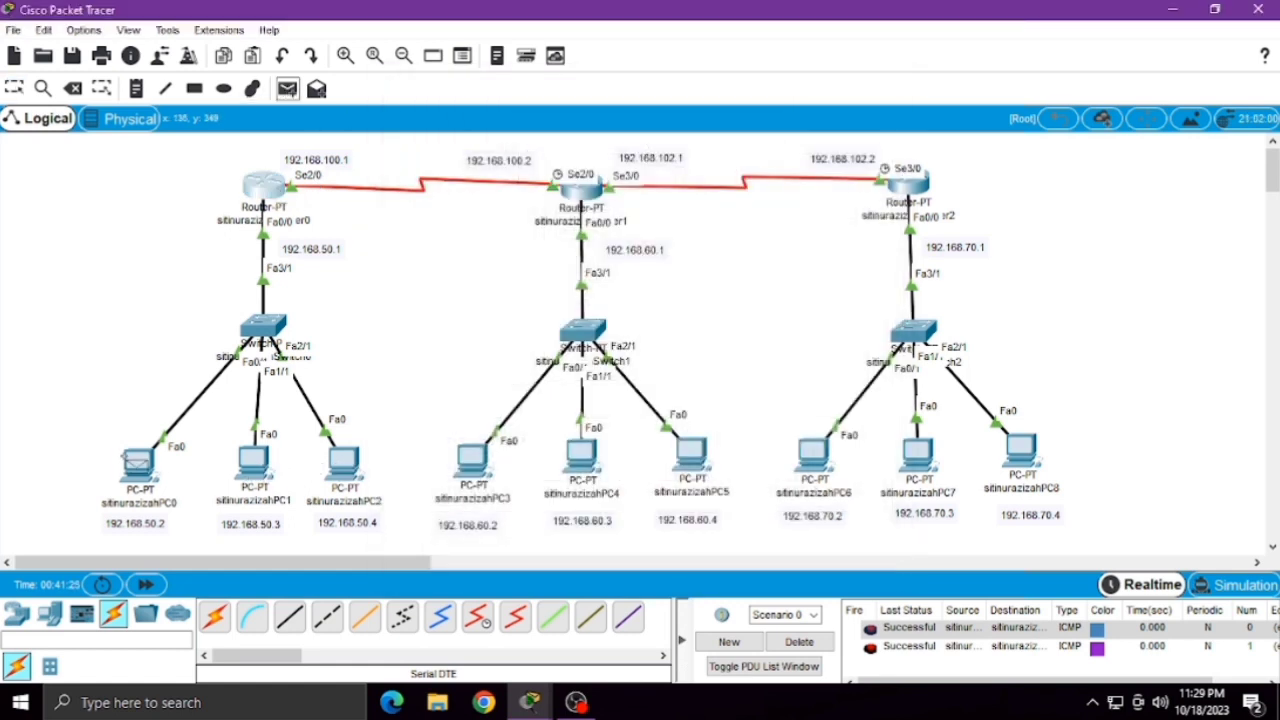
click(137, 462)
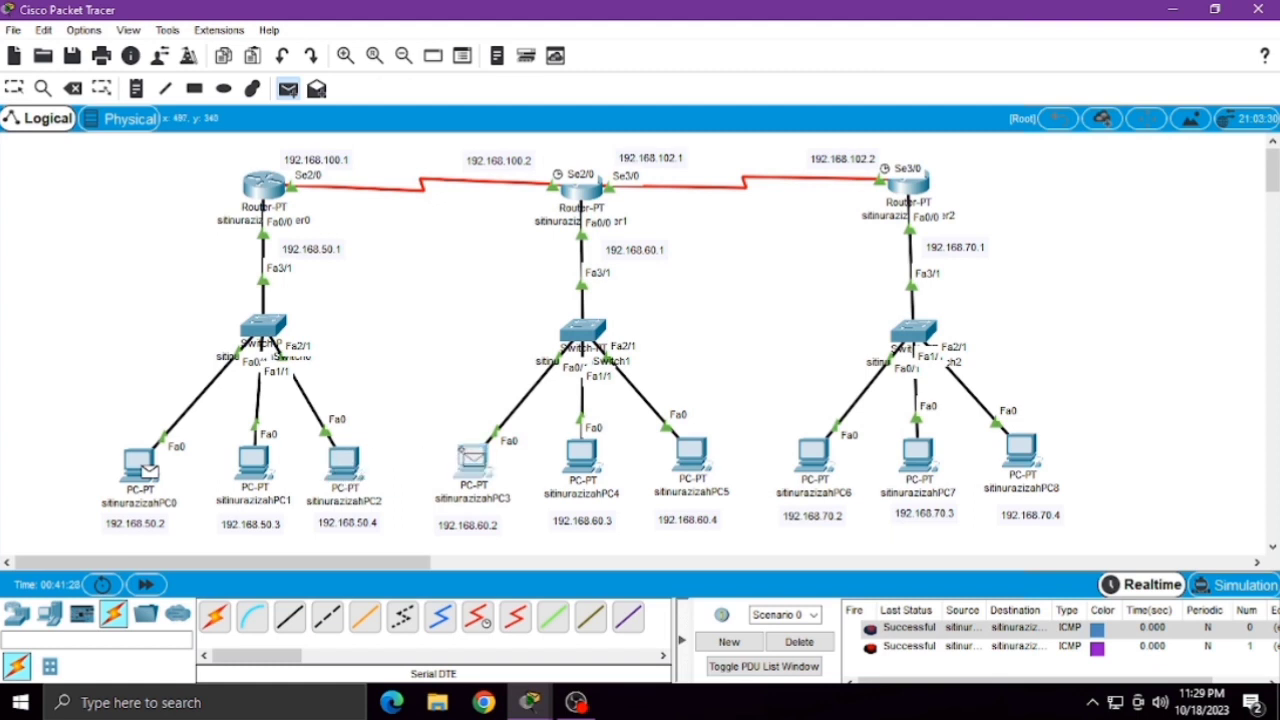
click(472, 458)
click(287, 88)
click(134, 463)
click(813, 455)
scroll(943, 640, down, 2)
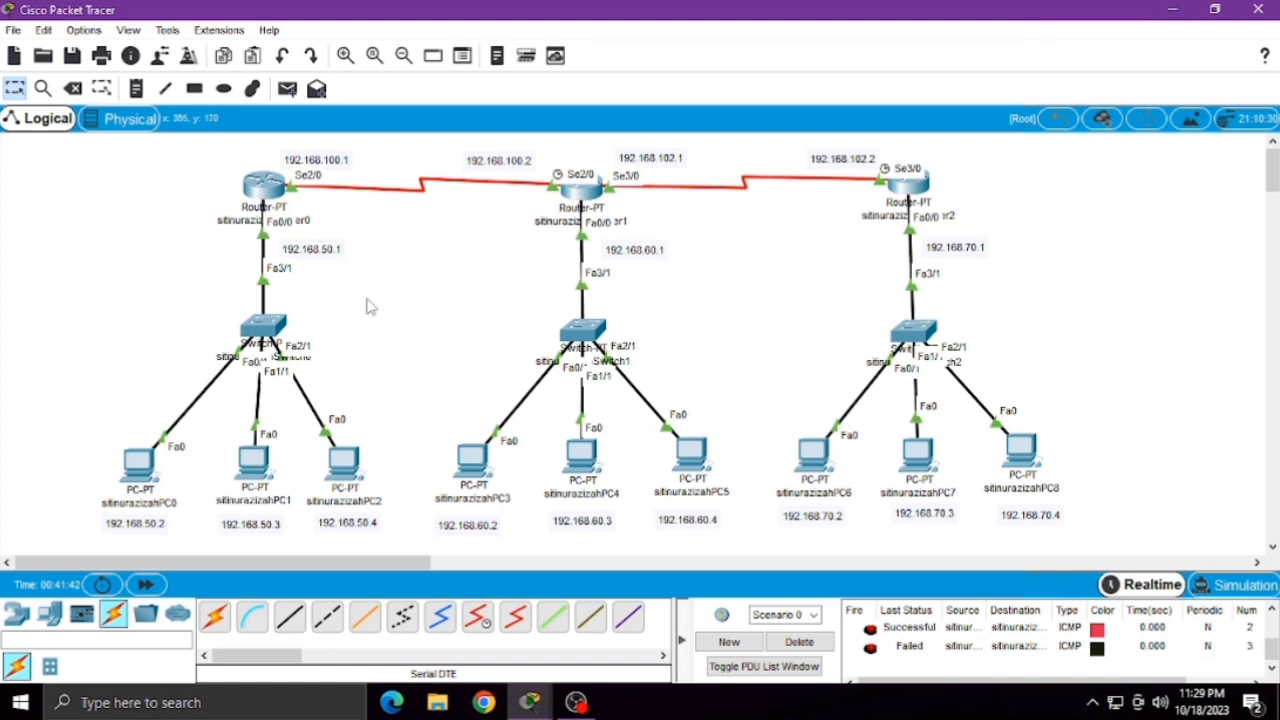
- Clear the PDU list, and test connectivity by sending simple PDUs from PC1 to PC6 and from PC4 to PC6
click(797, 642)
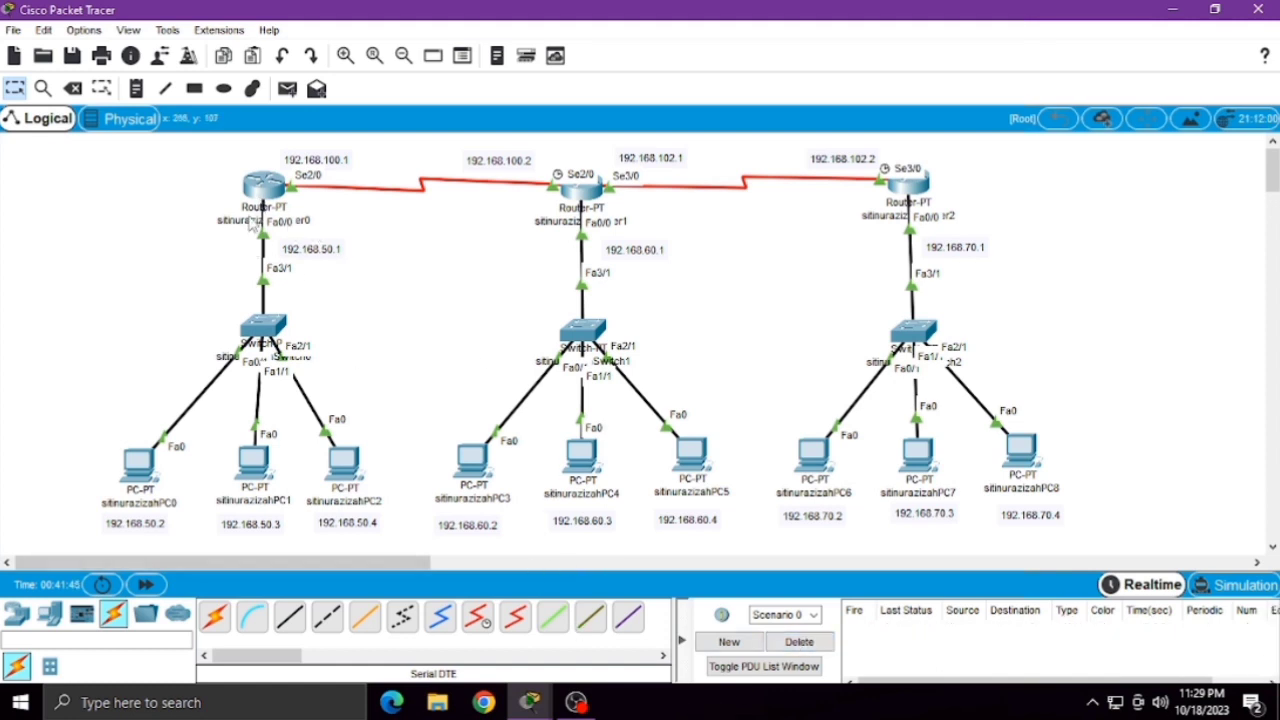
click(287, 88)
click(241, 455)
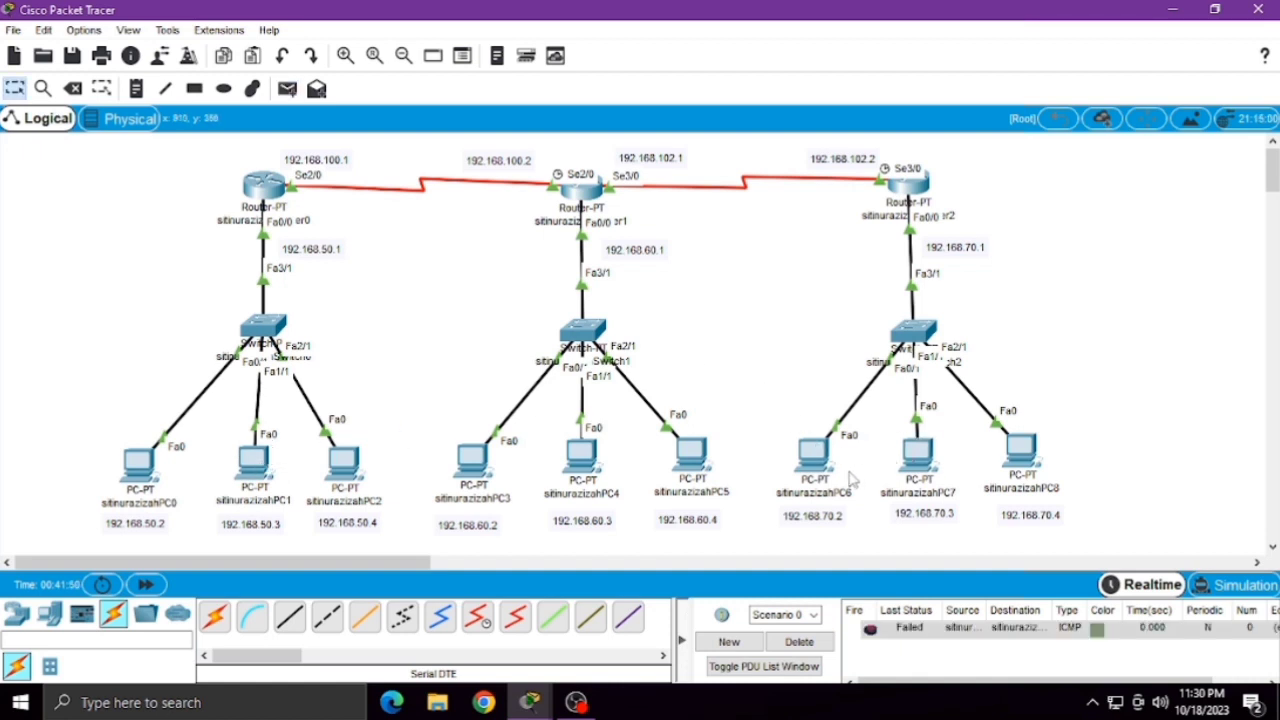
click(286, 89)
click(585, 460)
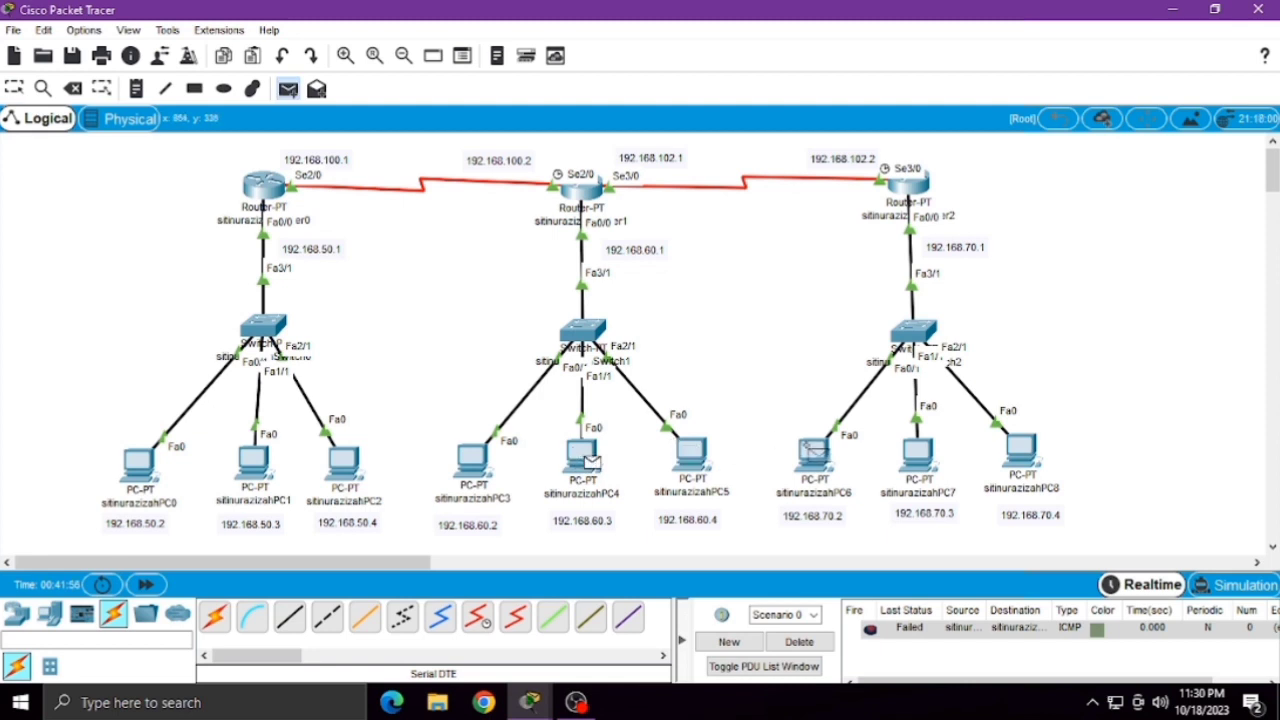
click(812, 455)
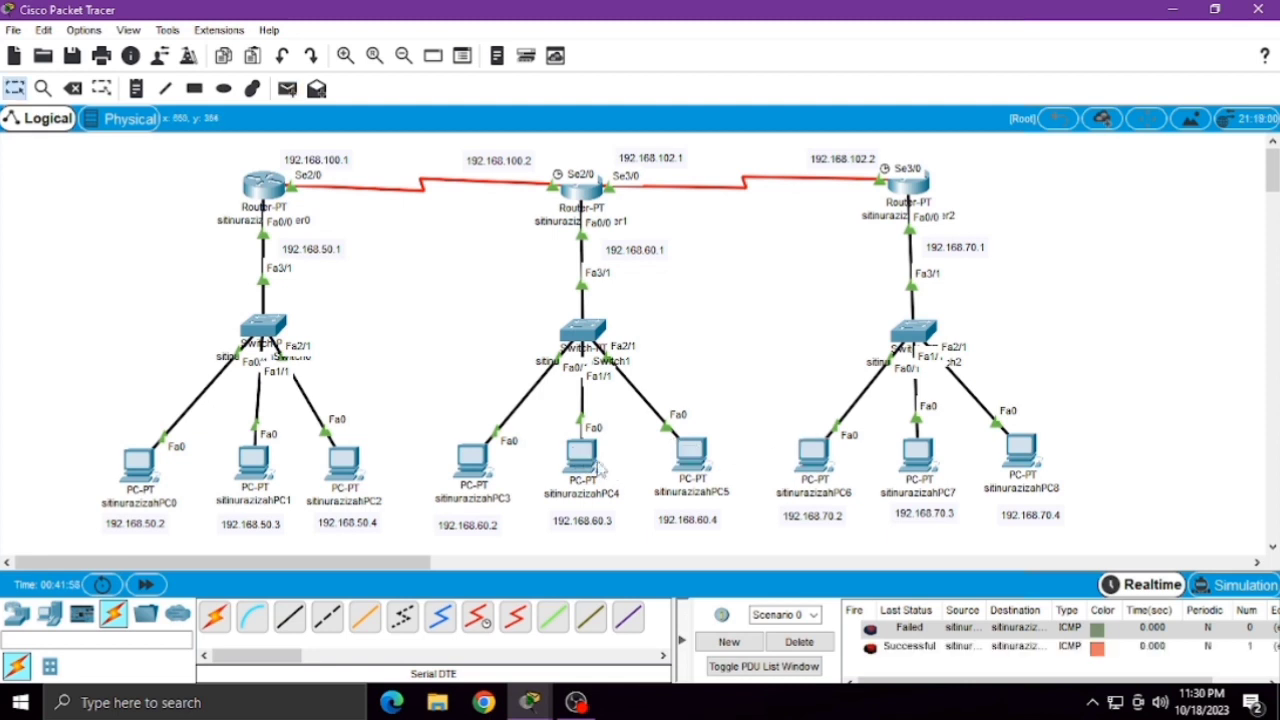
- Open Router0's command line and review its static routes against the topology, focusing on the 192.168.70.0 route
click(264, 185)
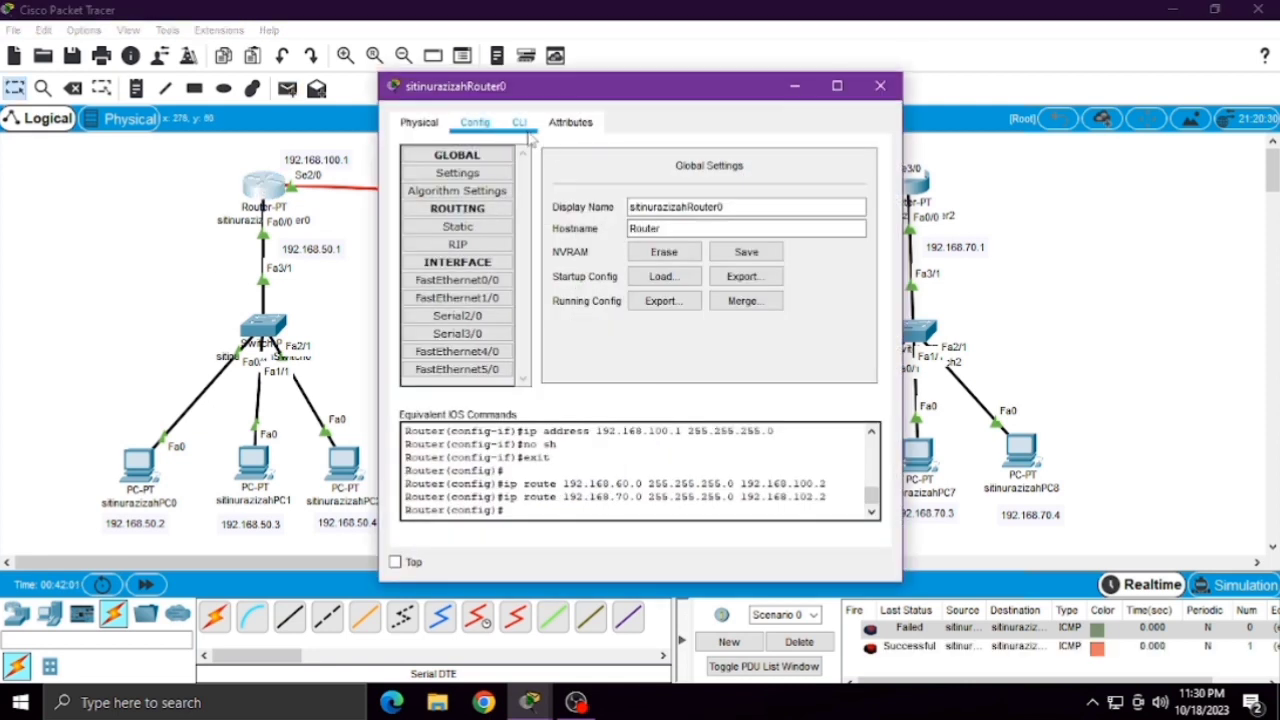
click(520, 125)
scroll(689, 374, up, 3)
scroll(689, 374, down, 10)
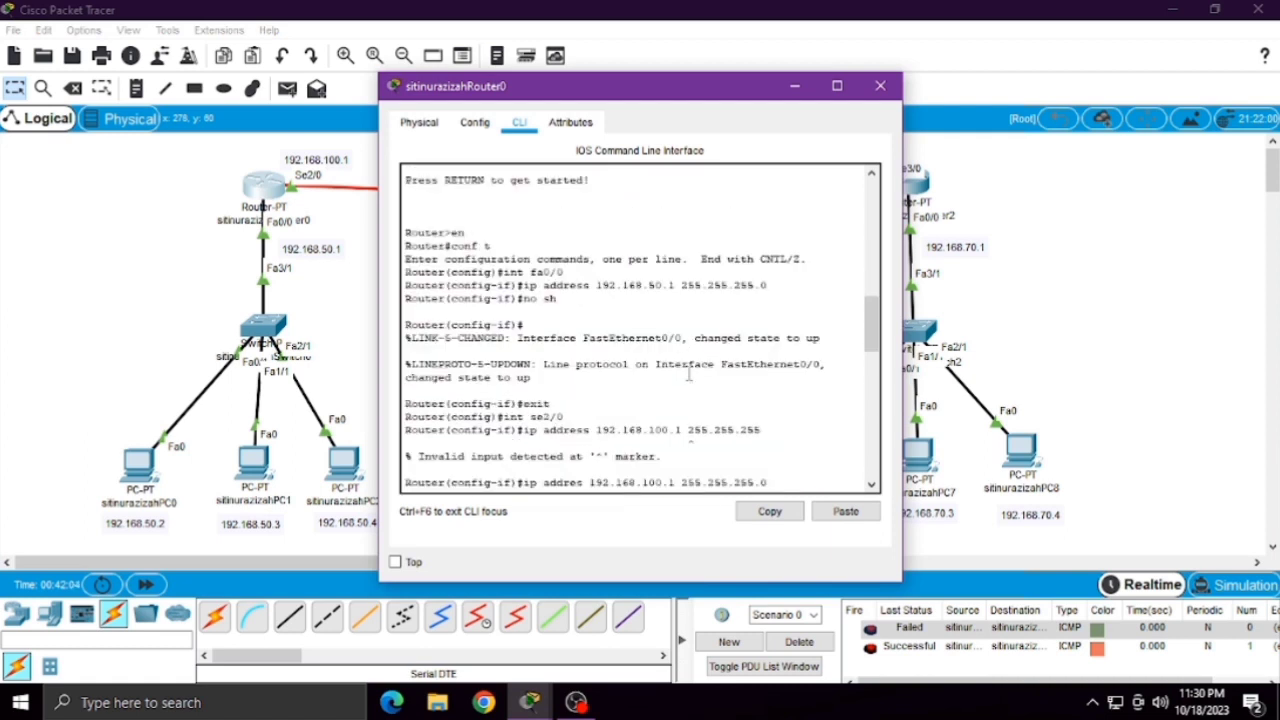
drag(668, 103, 928, 105)
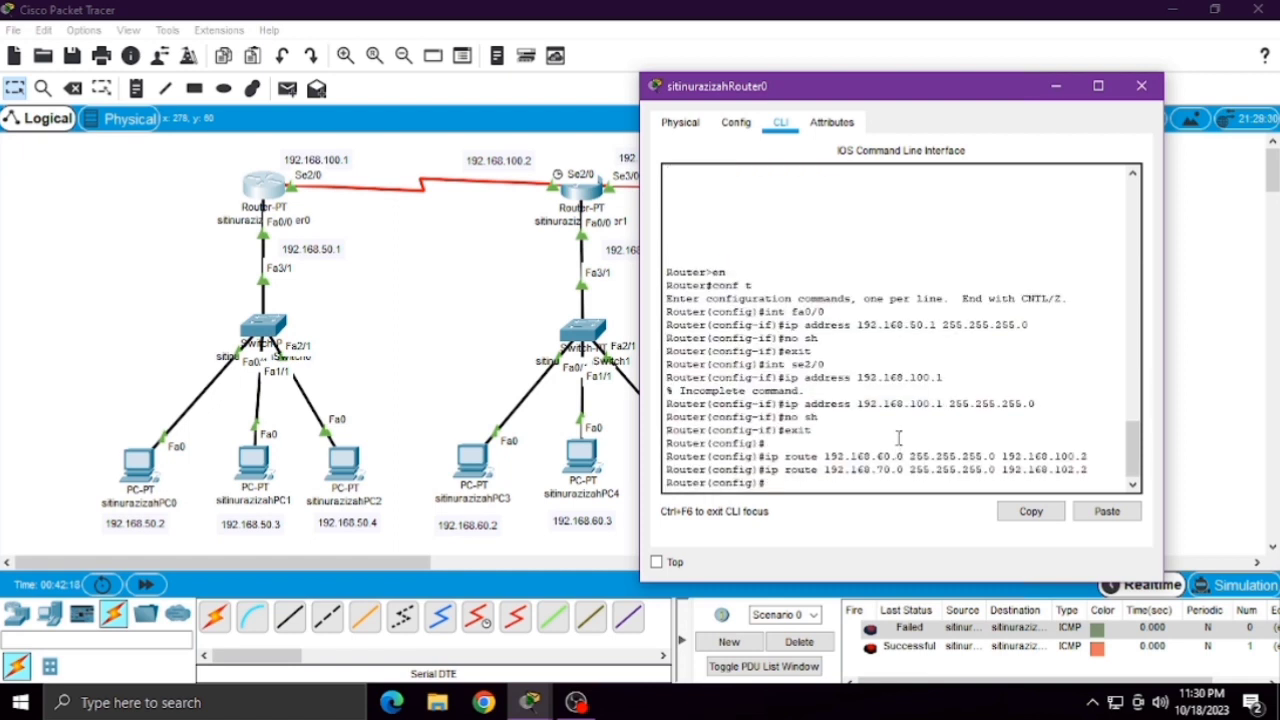
drag(976, 95, 1008, 248)
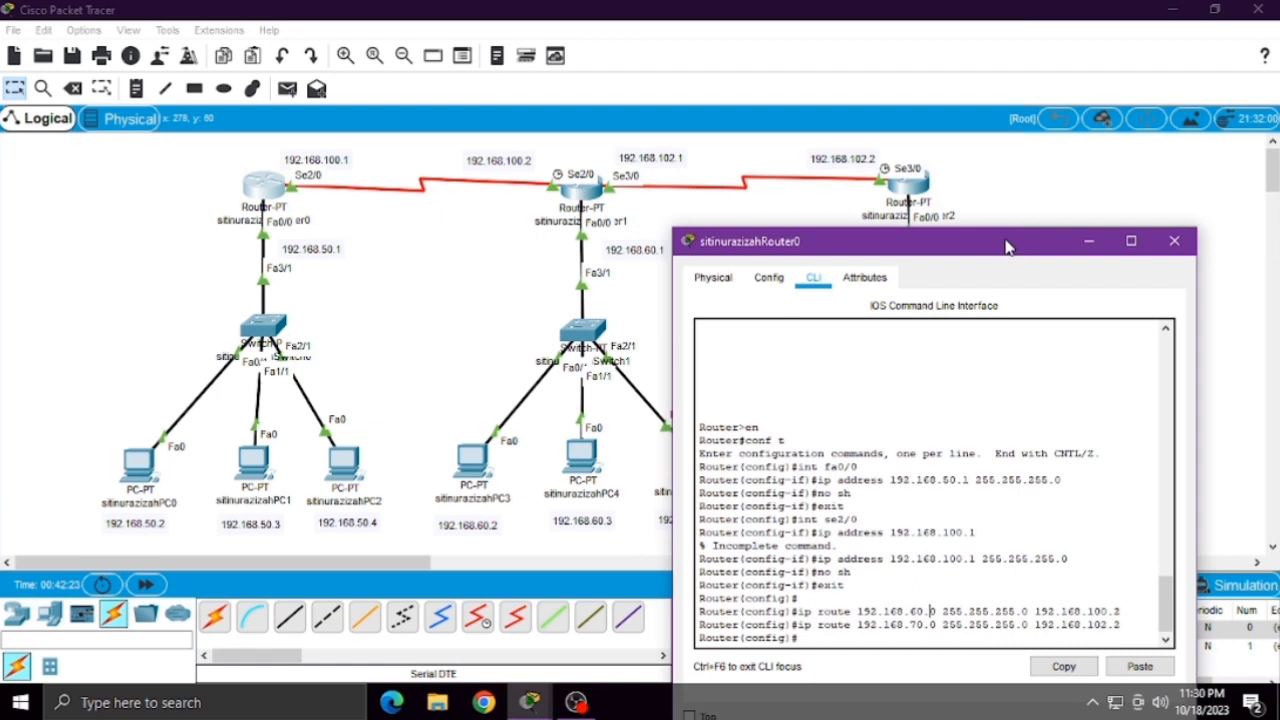
triple_click(1043, 622)
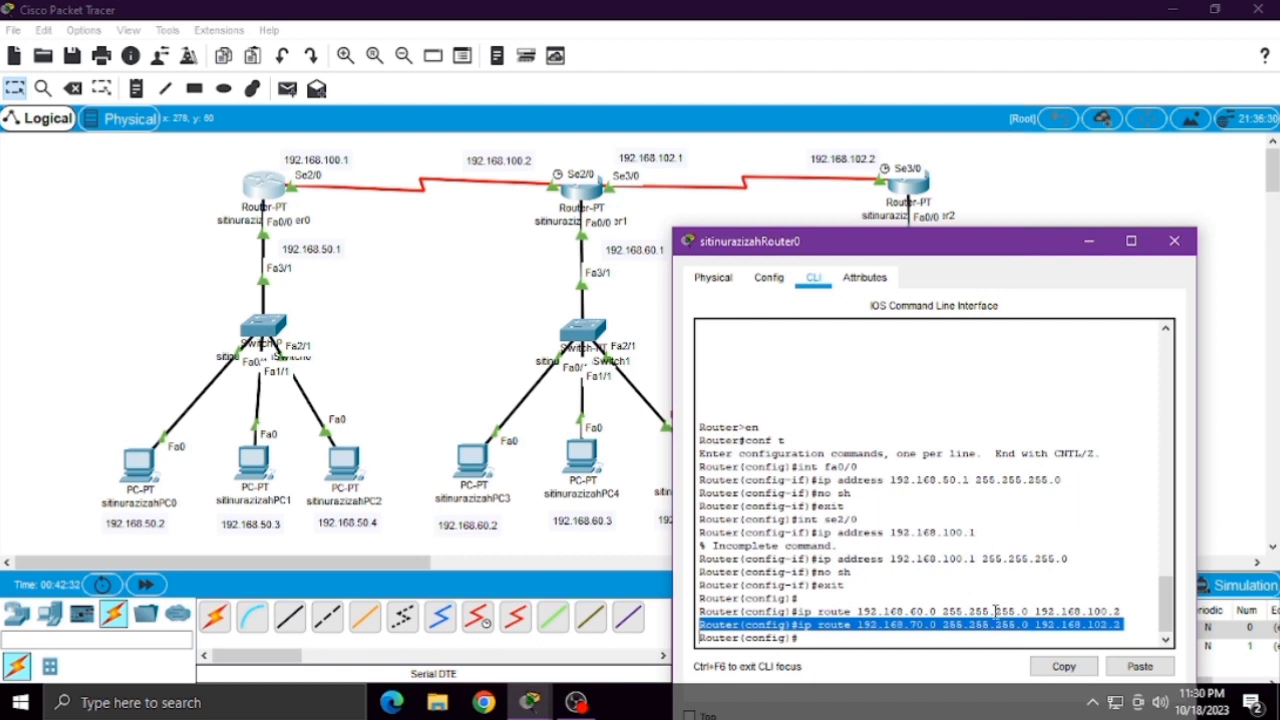
- Remove Router0's static route to 192.168.70.0 255.255.255.0 via 192.168.102.2
click(930, 606)
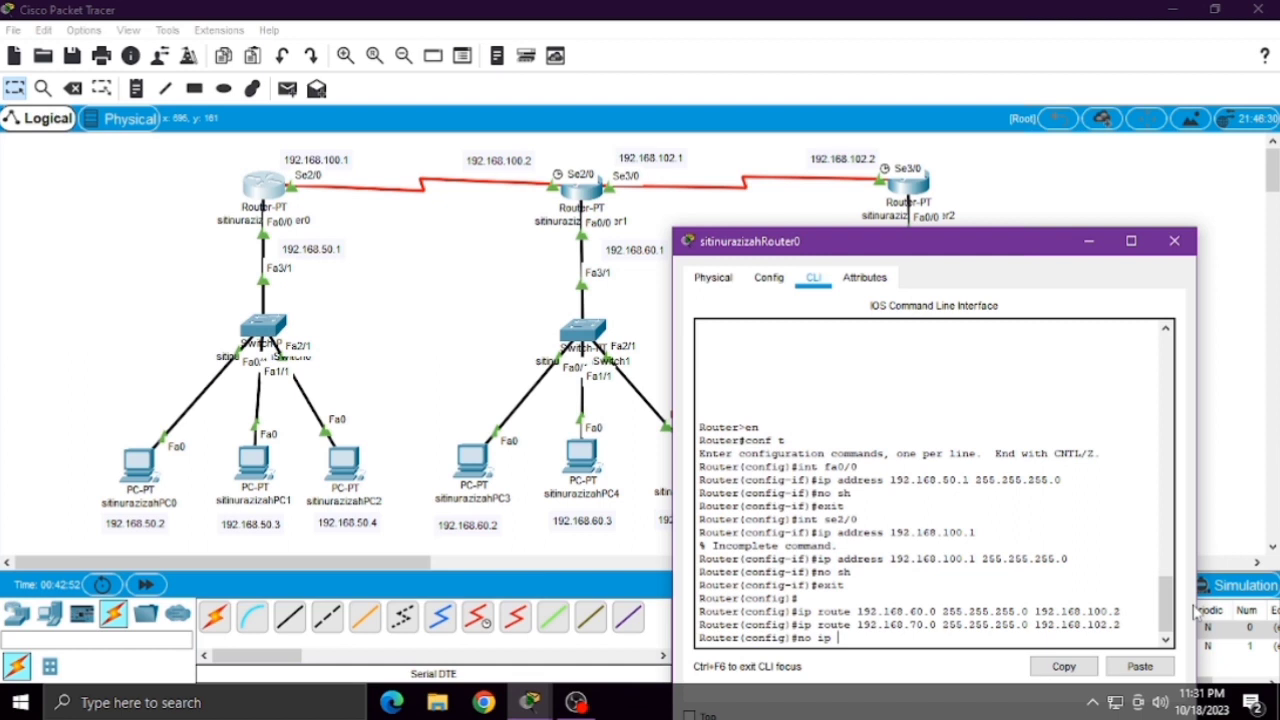
text(192.168)
key(BackSpace)
key(BackSpace)
key(BackSpace)
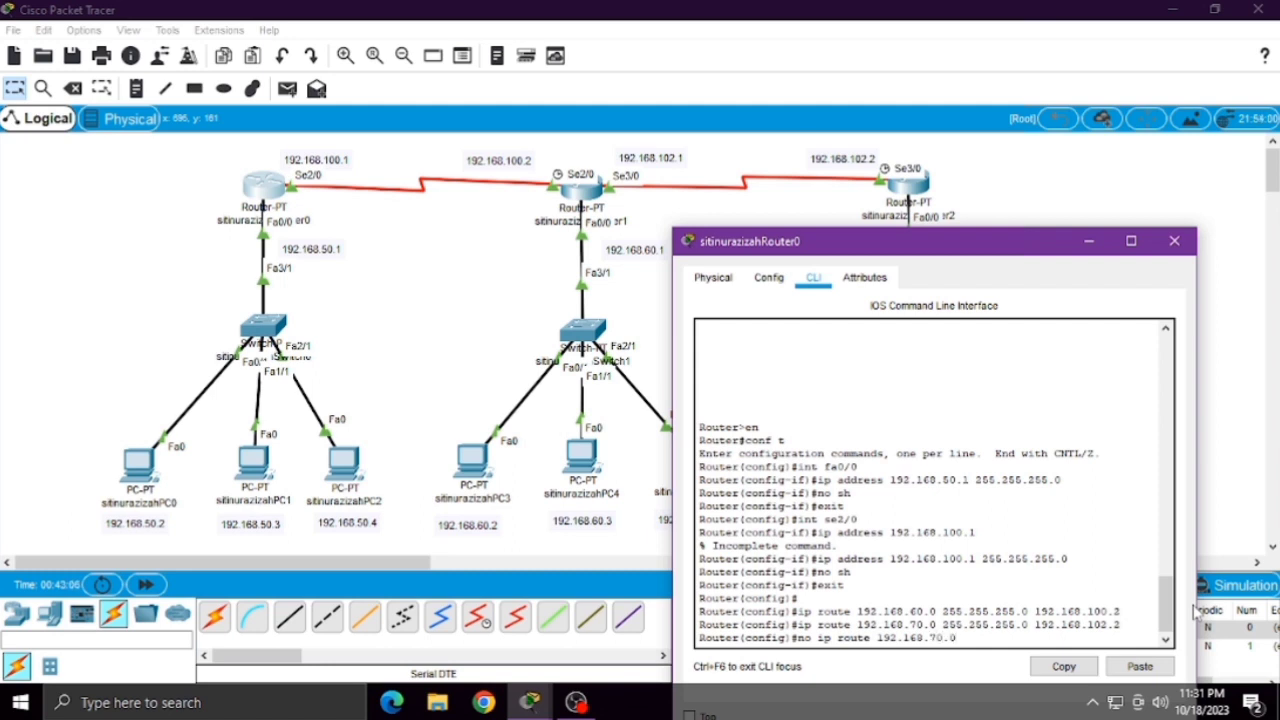
text(70.0 255.255.255.0)
text(192.168.102.)
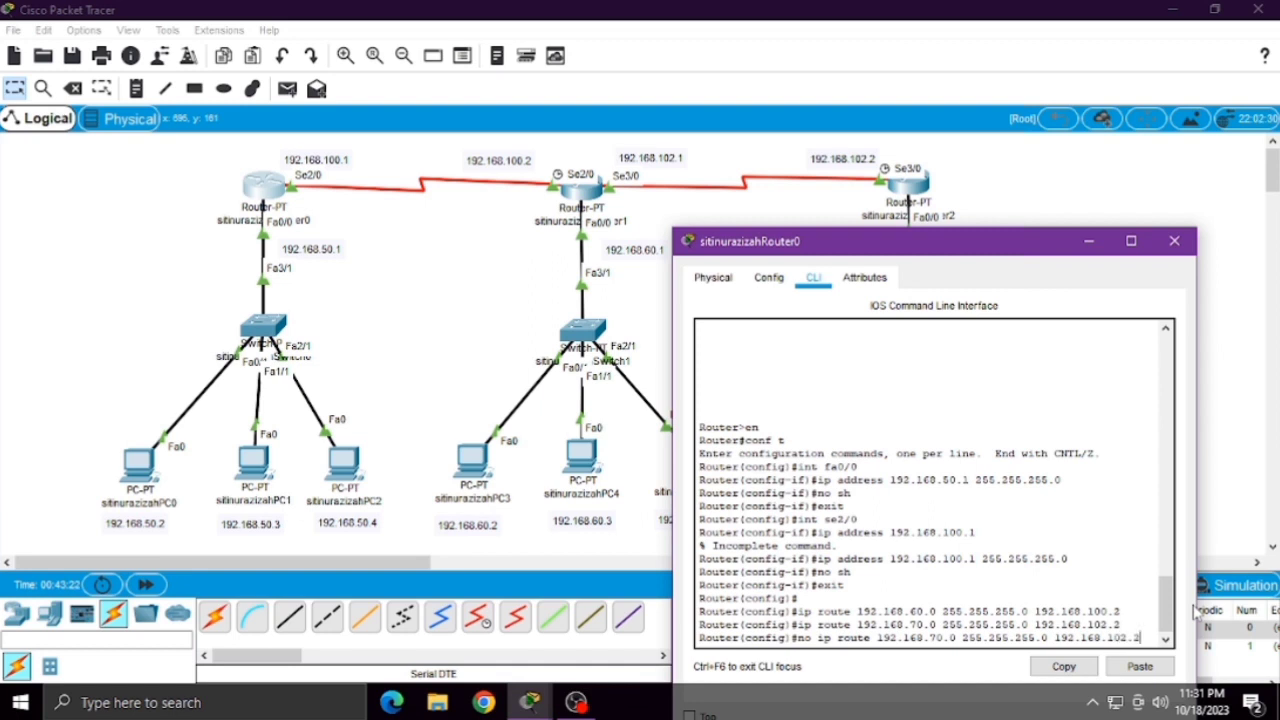
text(2)
key(Return)
- Add a static route on Router0 to 192.168.70.0 255.255.255.0 via 192.168.100.2 and return to the topology
text(ip route)
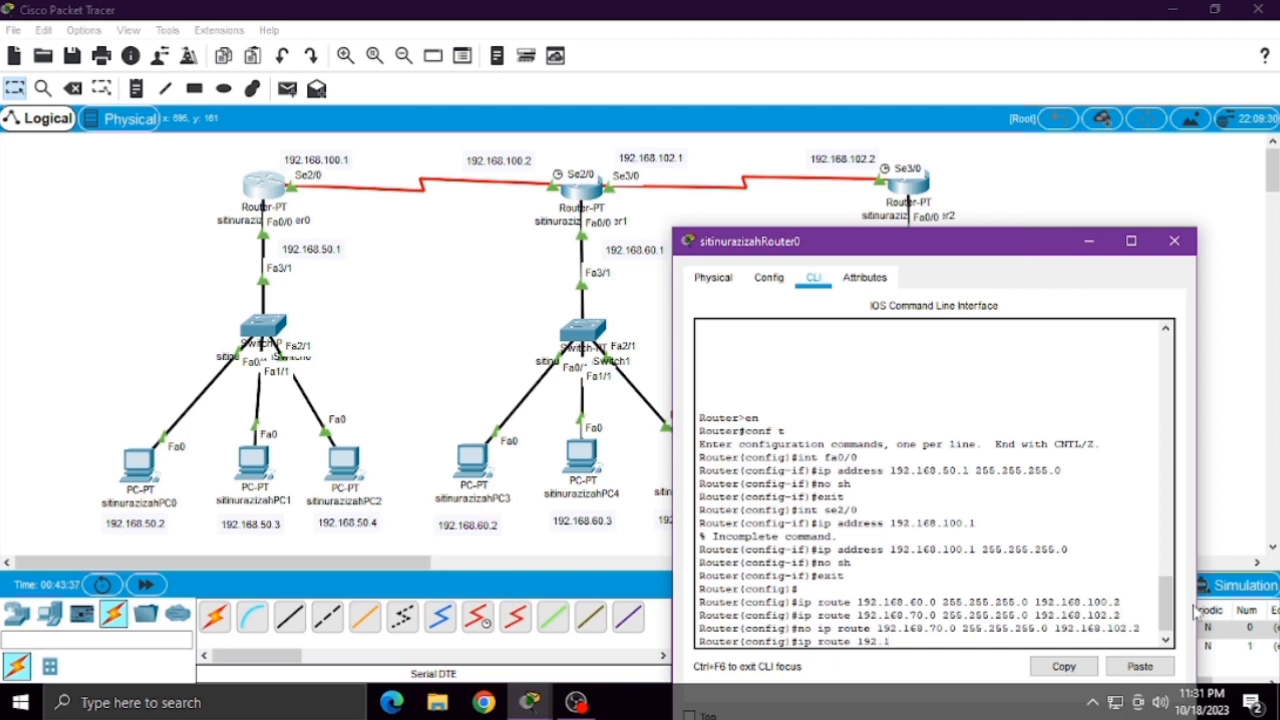
text(192.168.70.0 255.255.255)
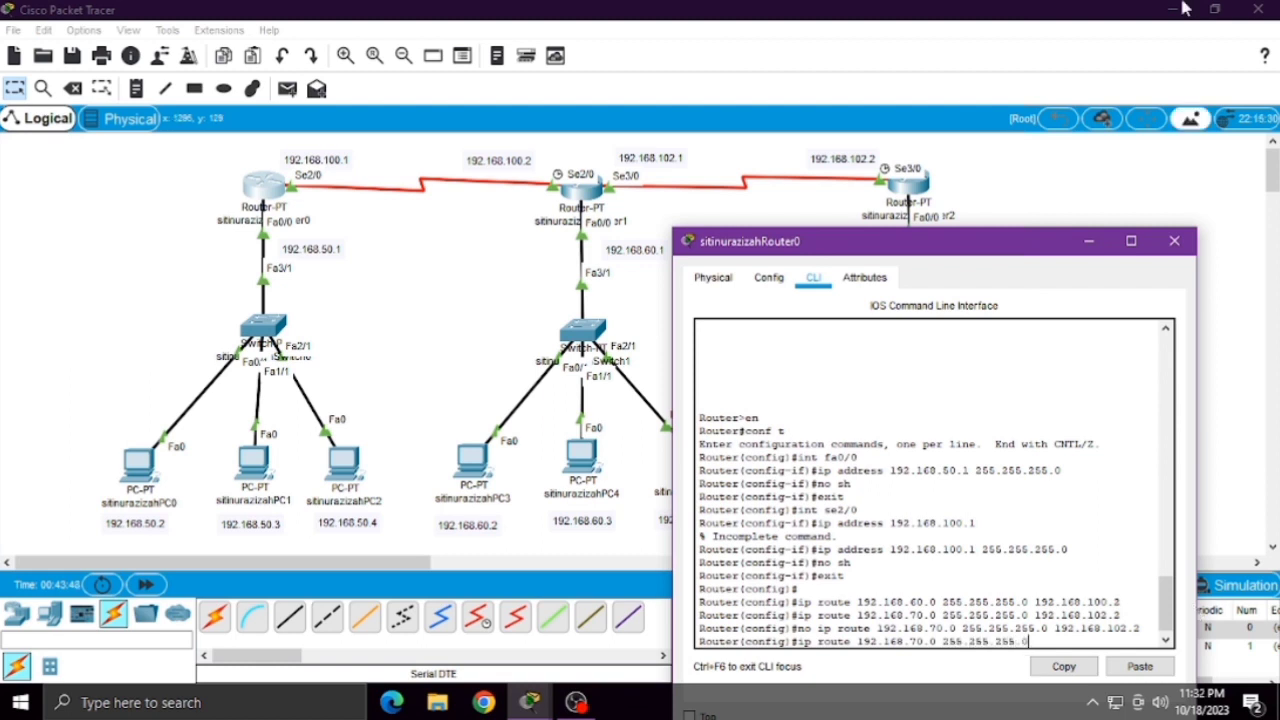
text(.0)
text( 192.1)
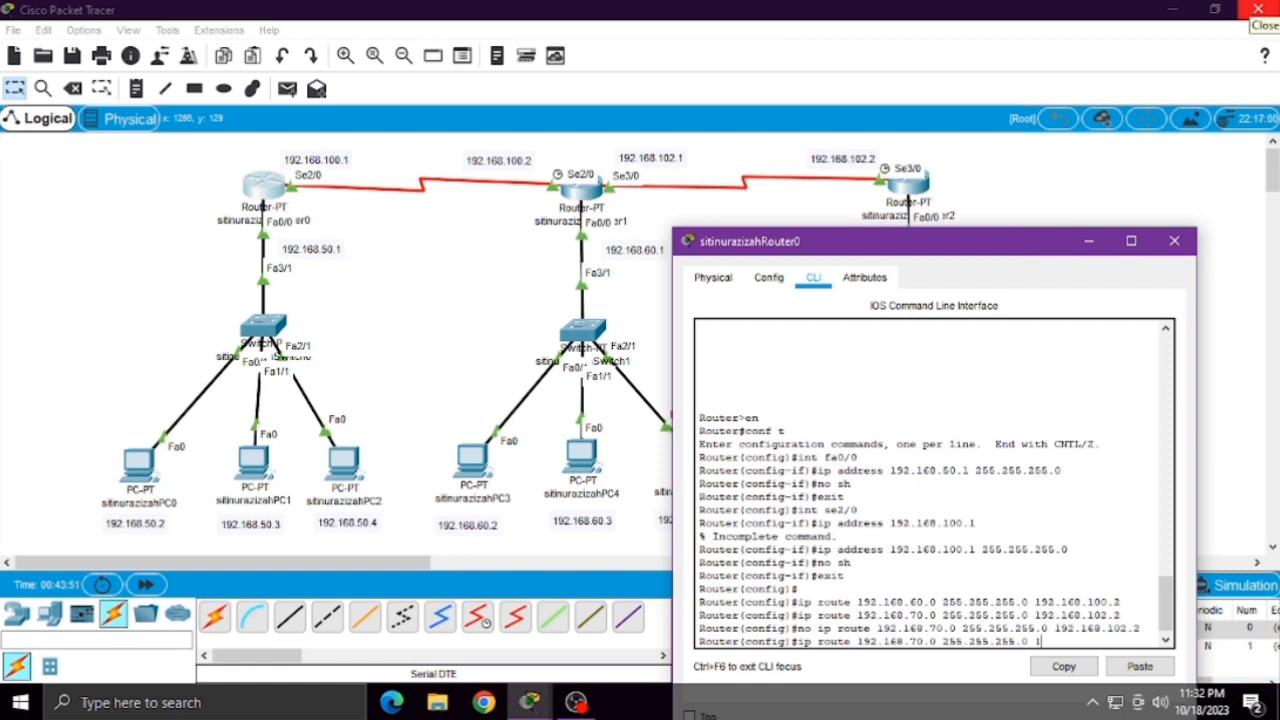
text(68.100.2)
key(Return)
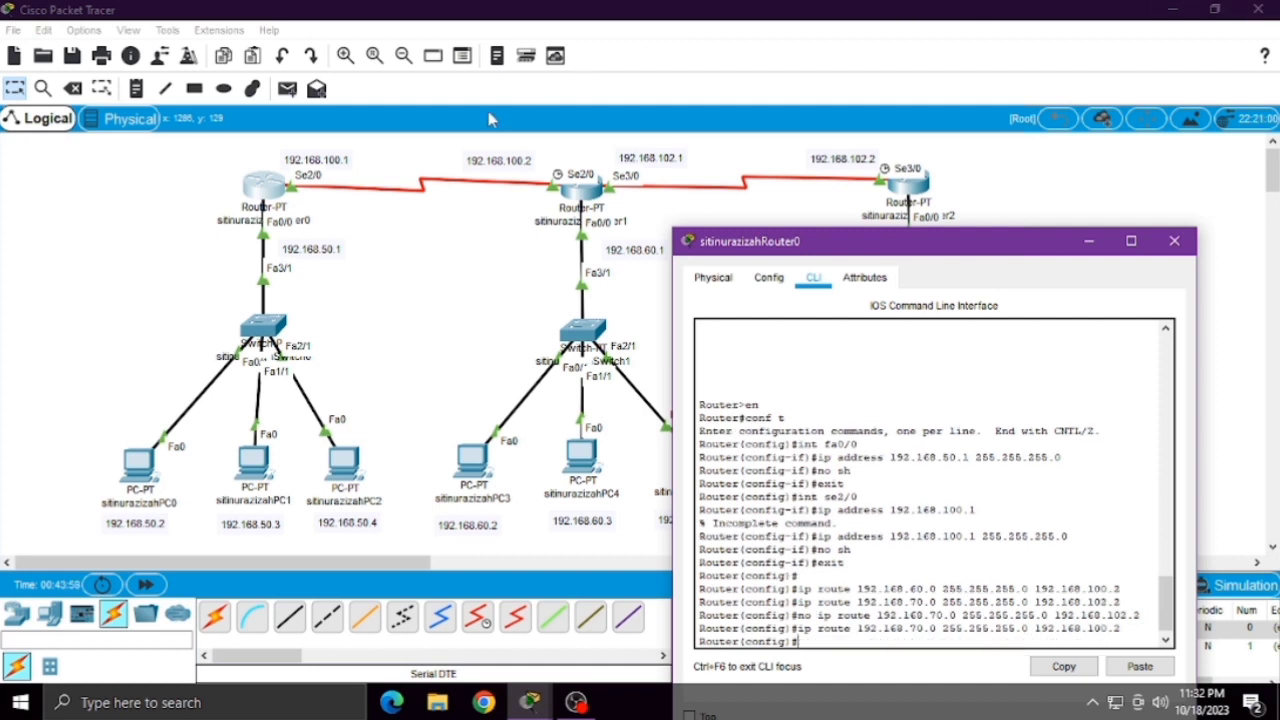
click(352, 252)
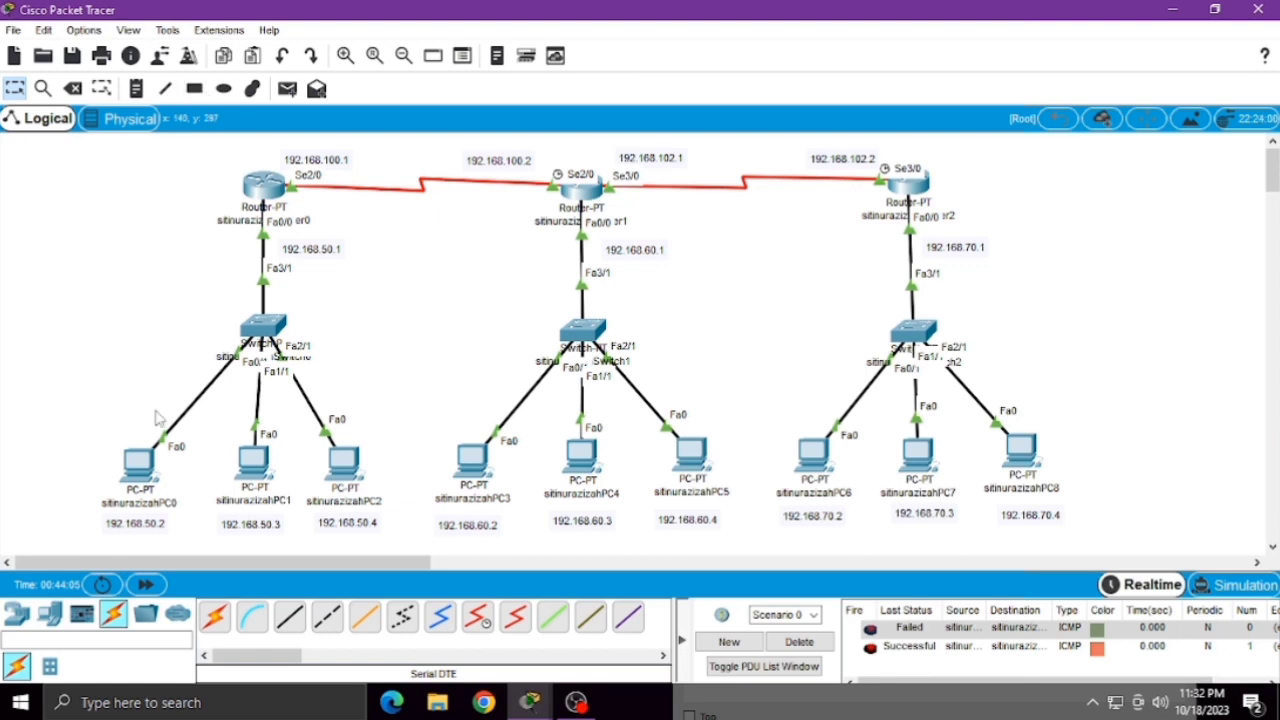
- Send a simple PDU from PC2 to PC6, check its delivery status and clear the PDU list
click(287, 88)
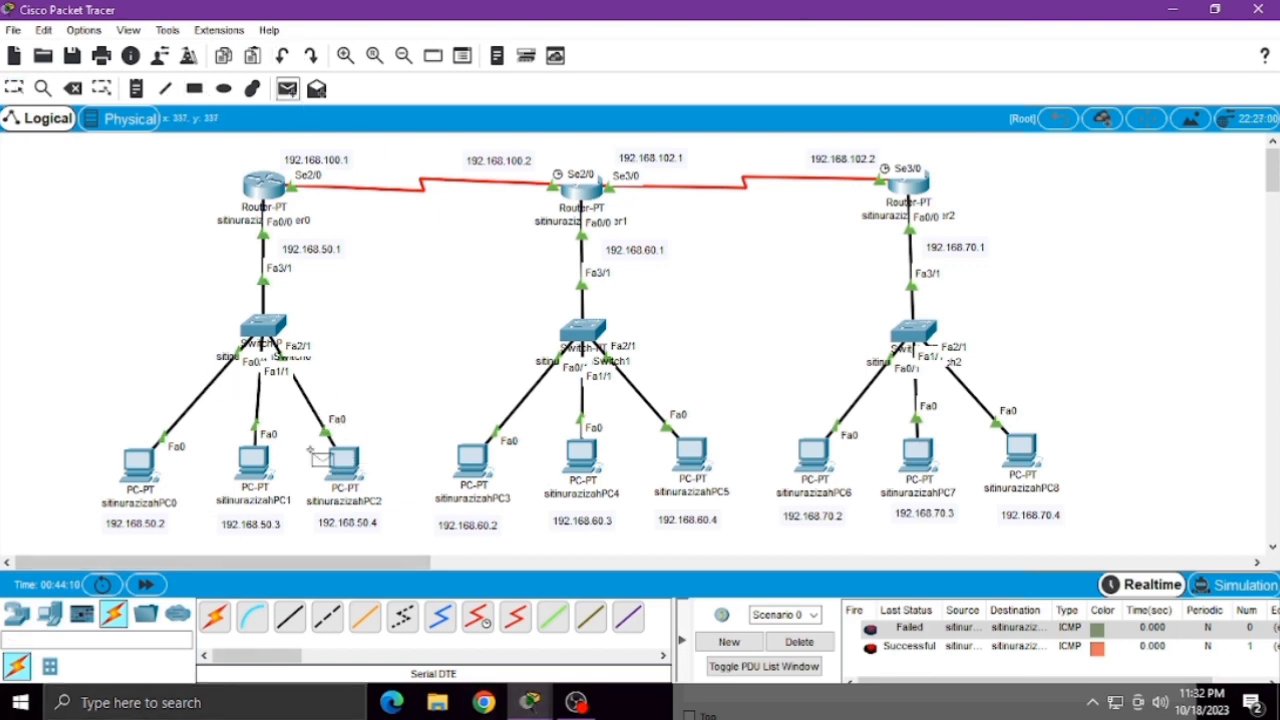
click(341, 460)
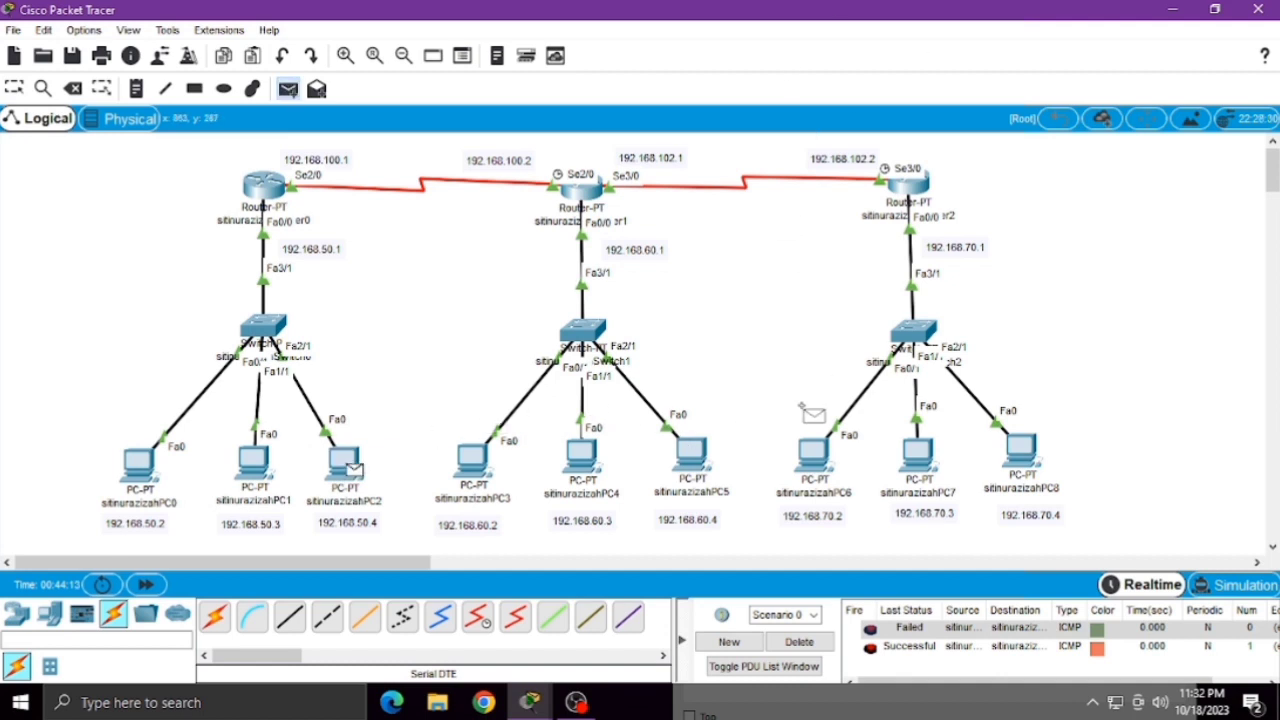
click(808, 450)
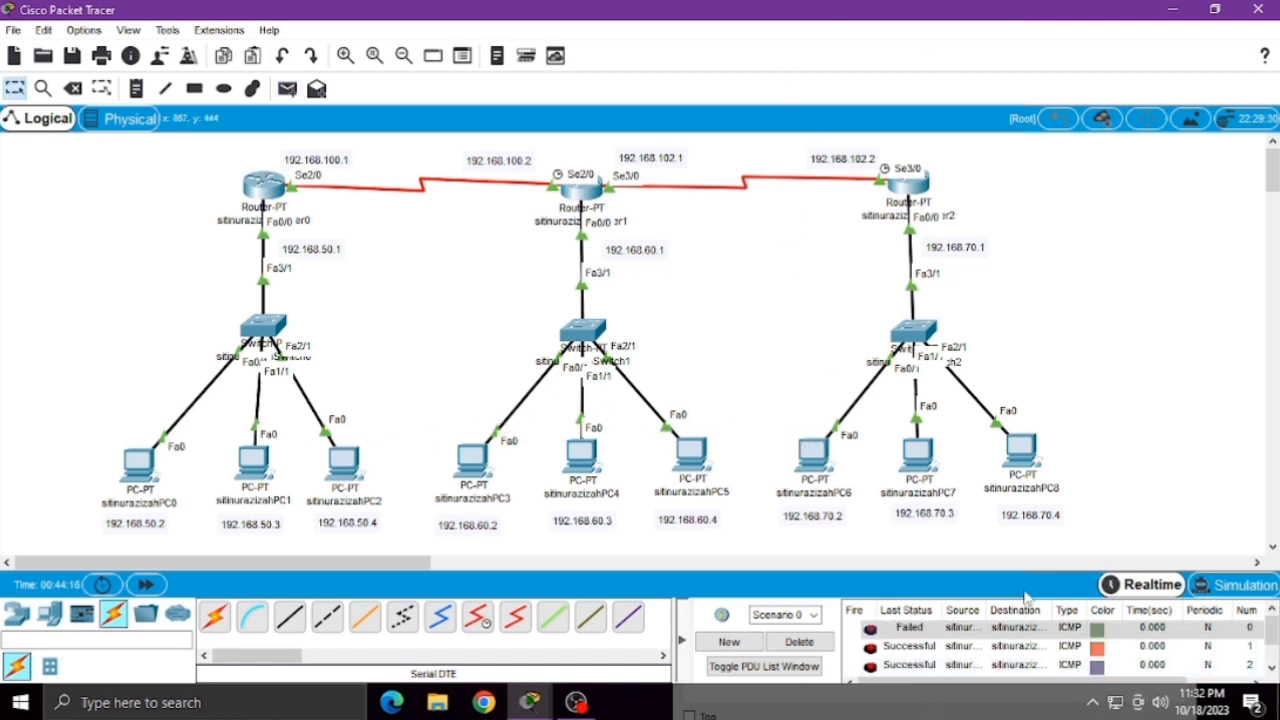
click(799, 641)
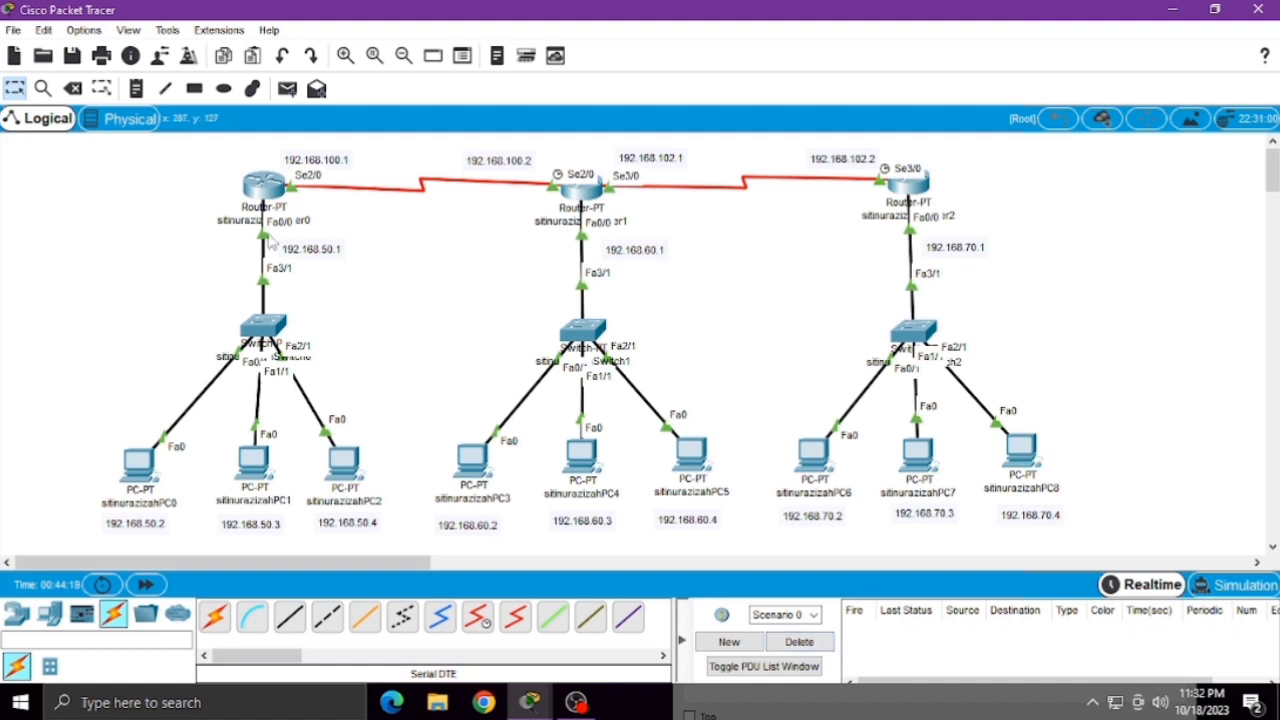
- Test connectivity by sending simple PDUs from PC0 to PC3, from PC4 to PC7 and from PC8 to PC2
click(284, 96)
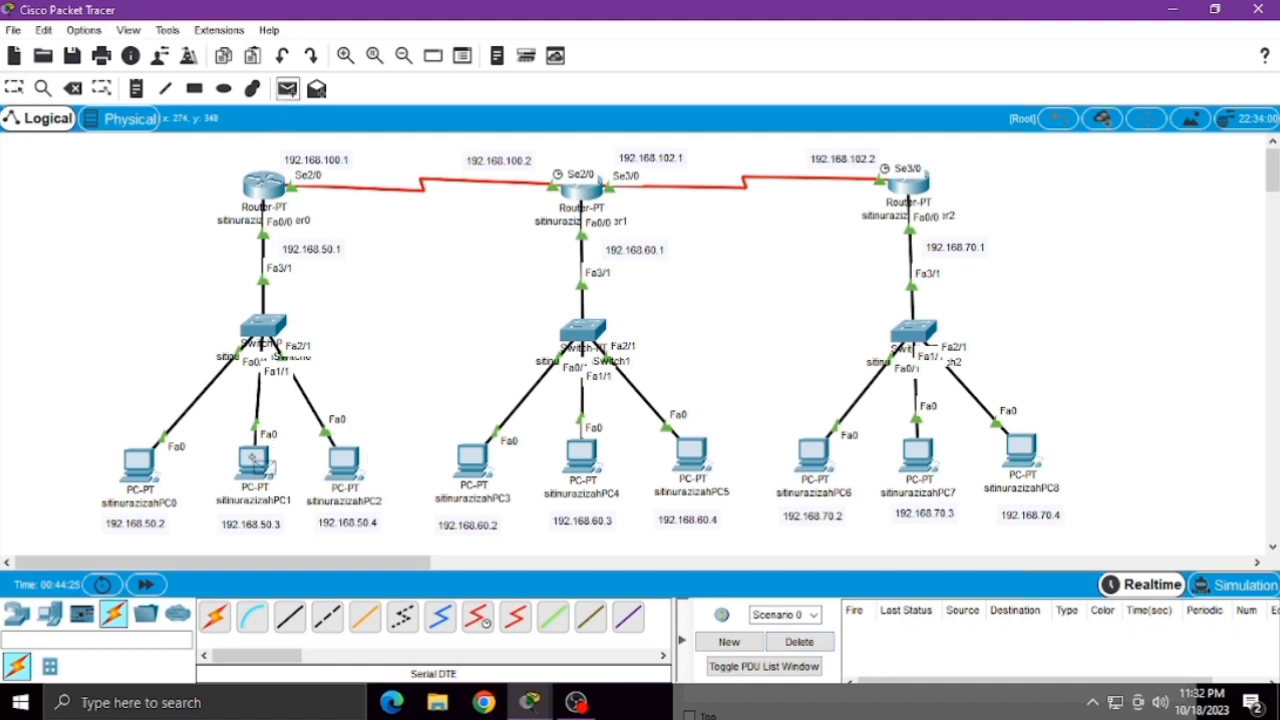
click(145, 468)
click(474, 456)
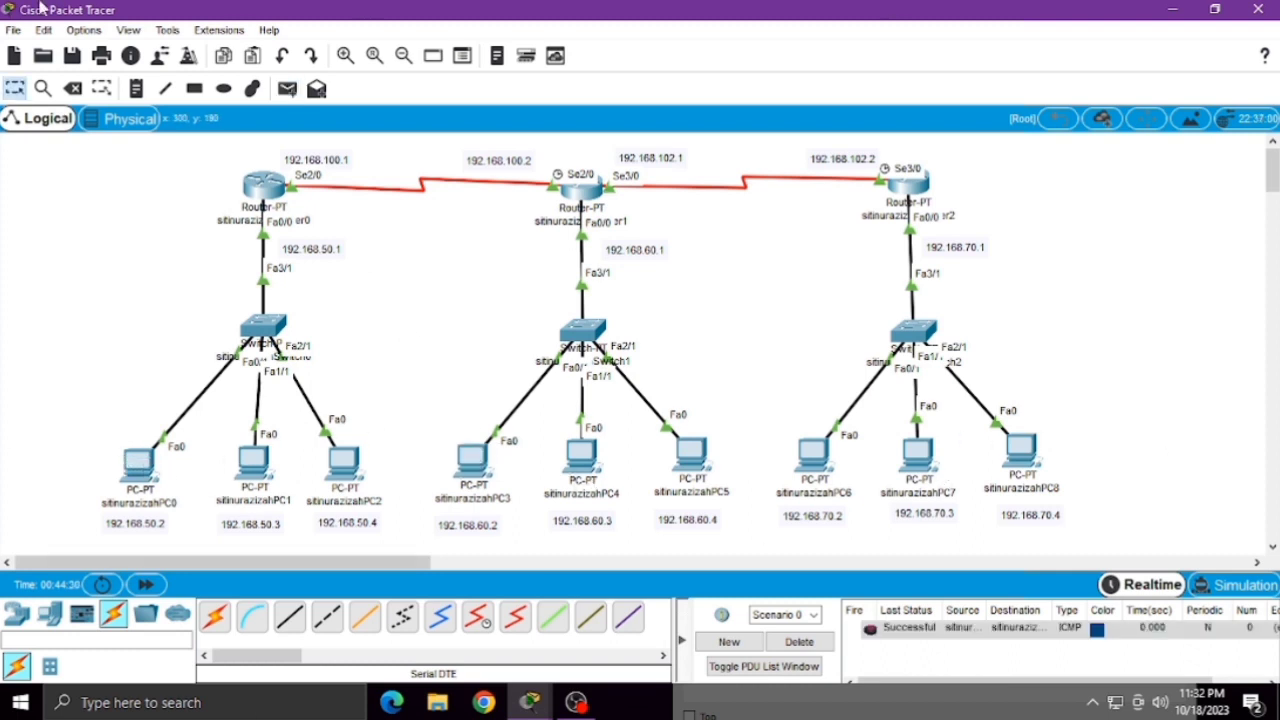
click(287, 89)
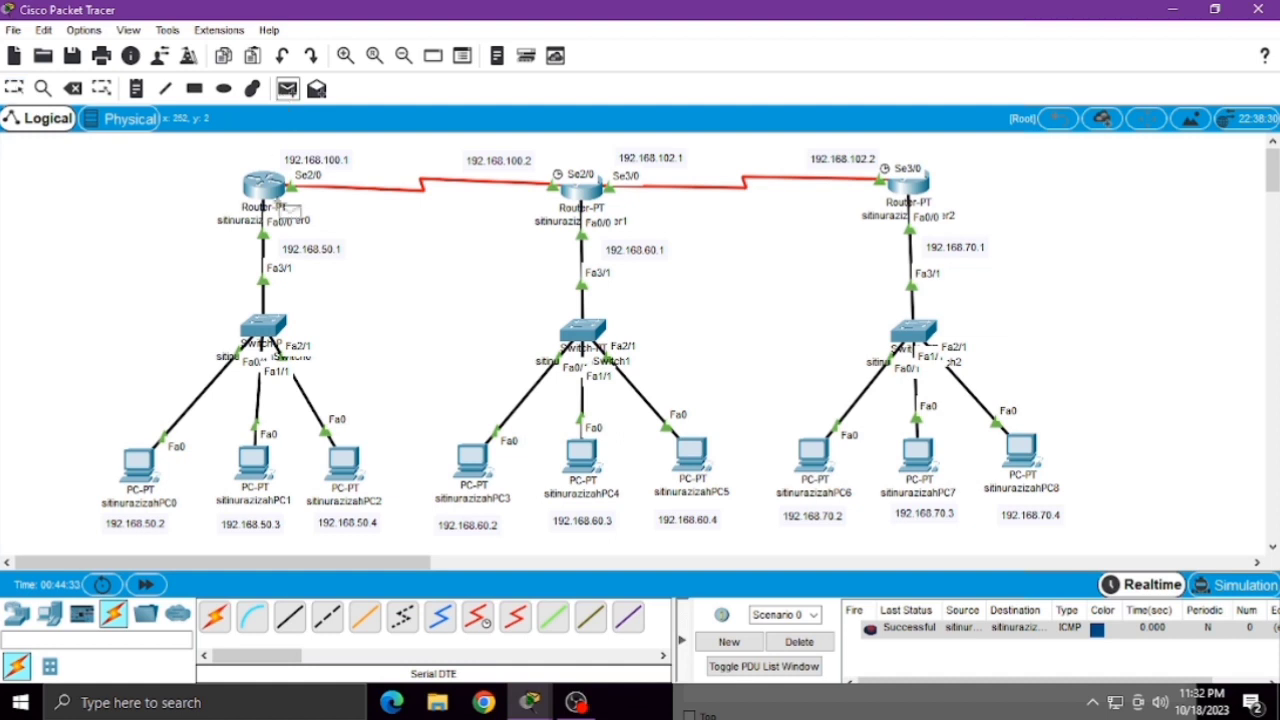
click(580, 460)
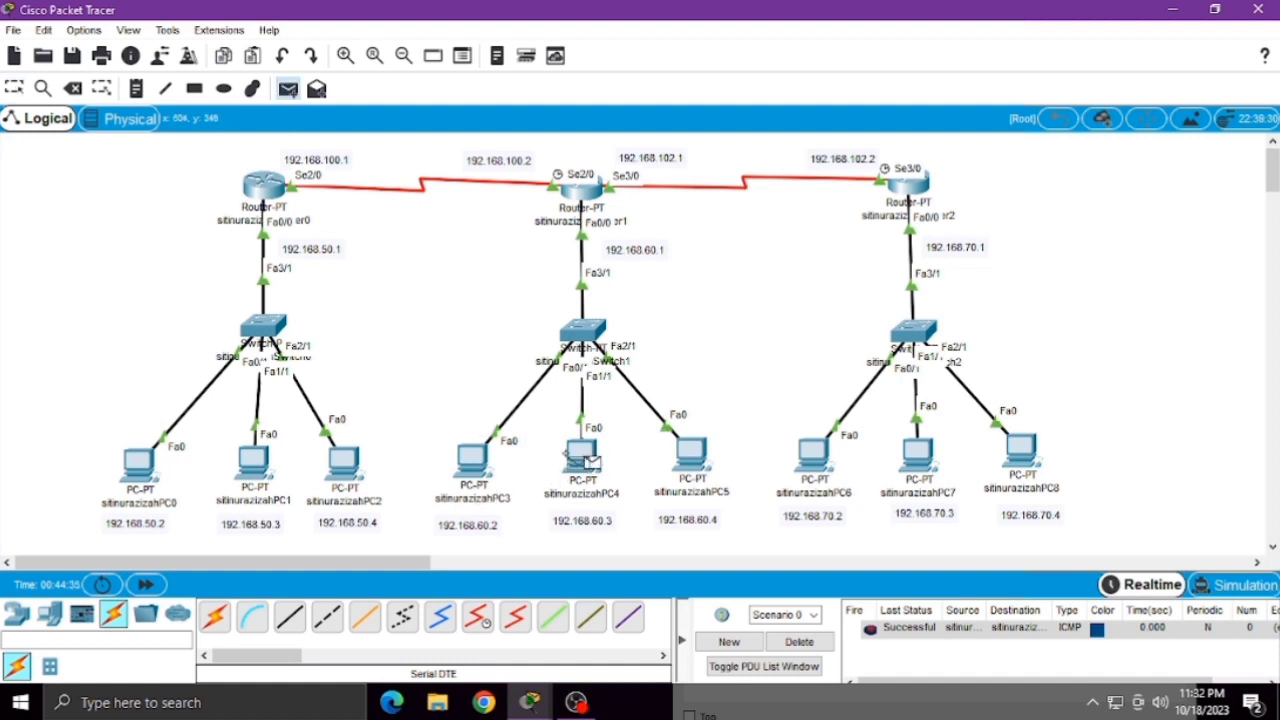
click(910, 450)
click(287, 89)
click(1018, 445)
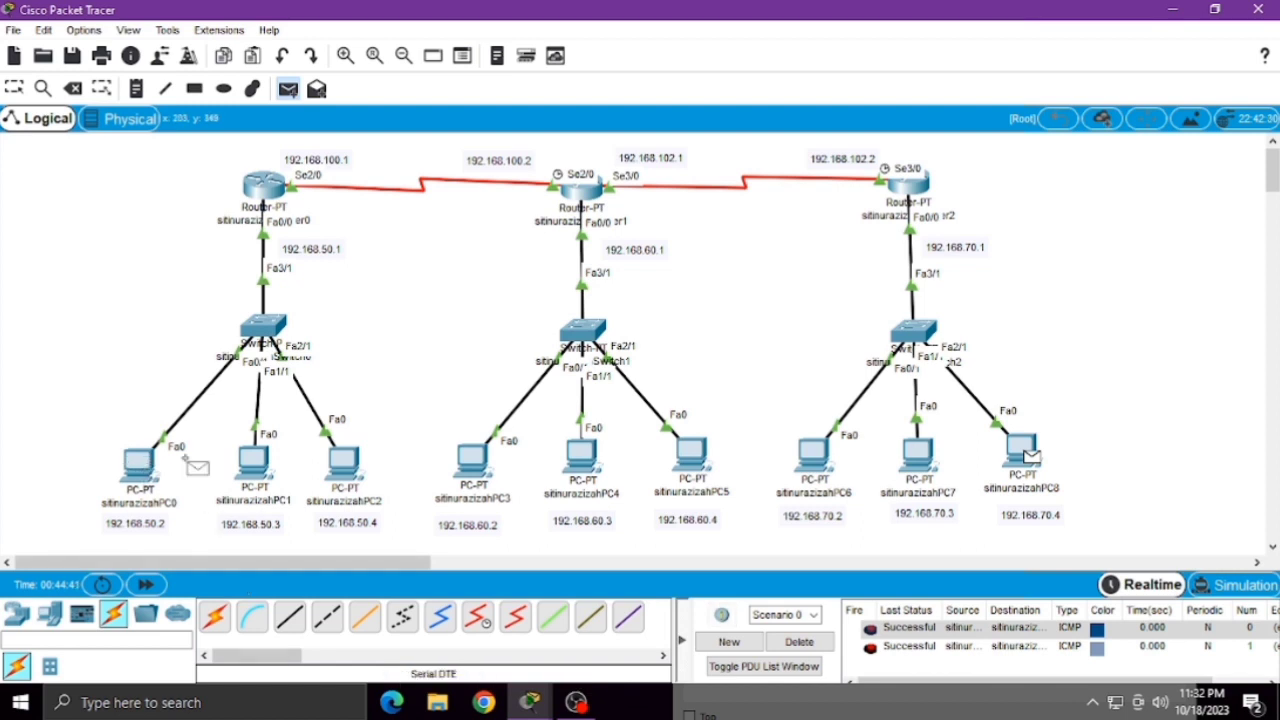
click(342, 460)
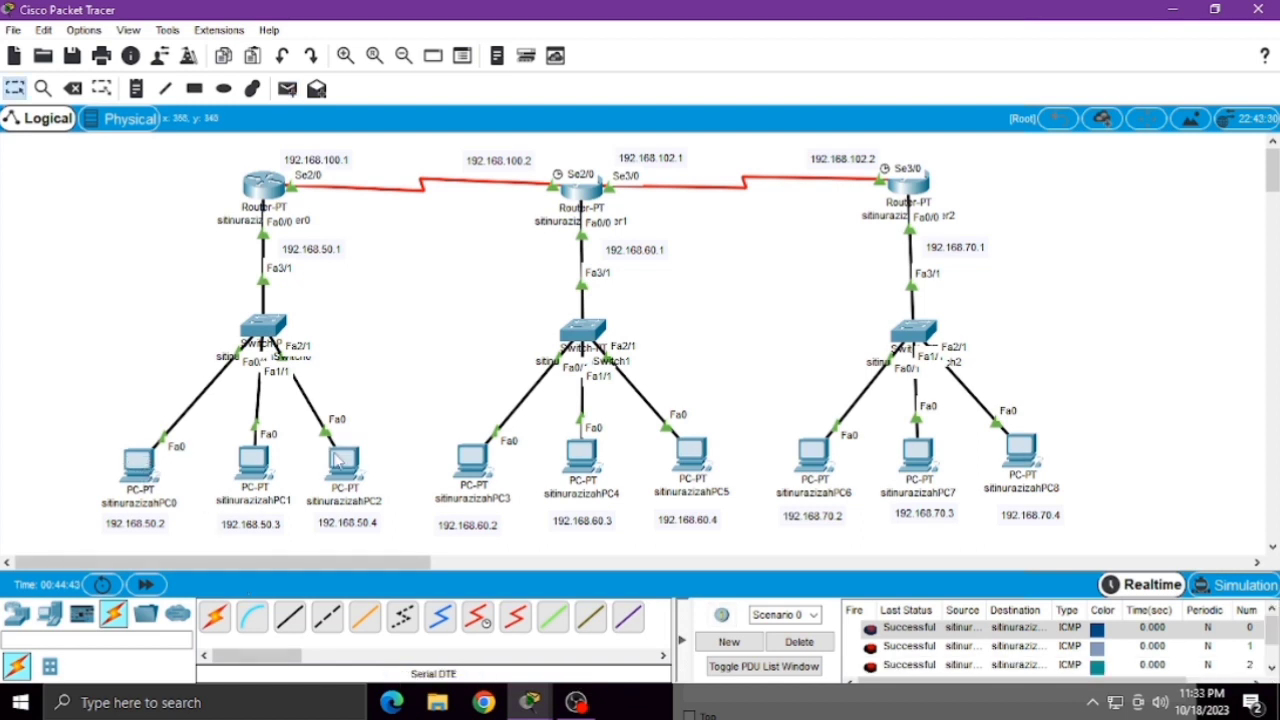
click(287, 89)
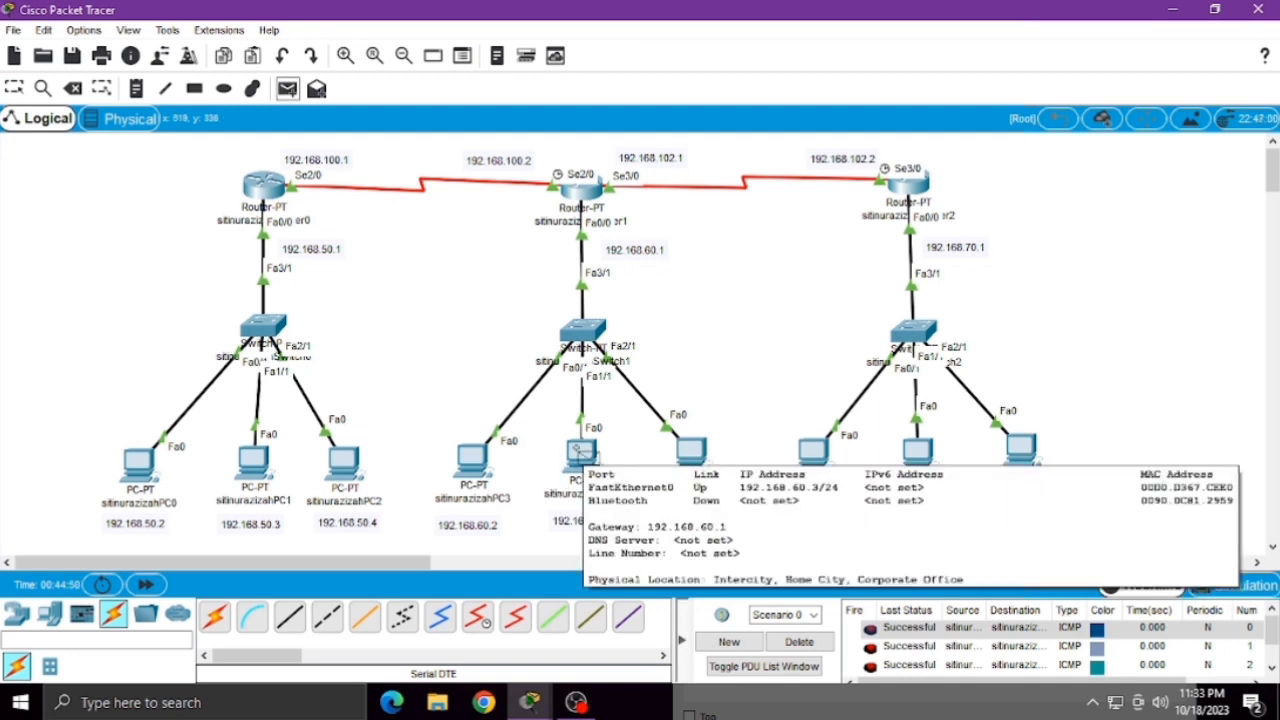
click(691, 450)
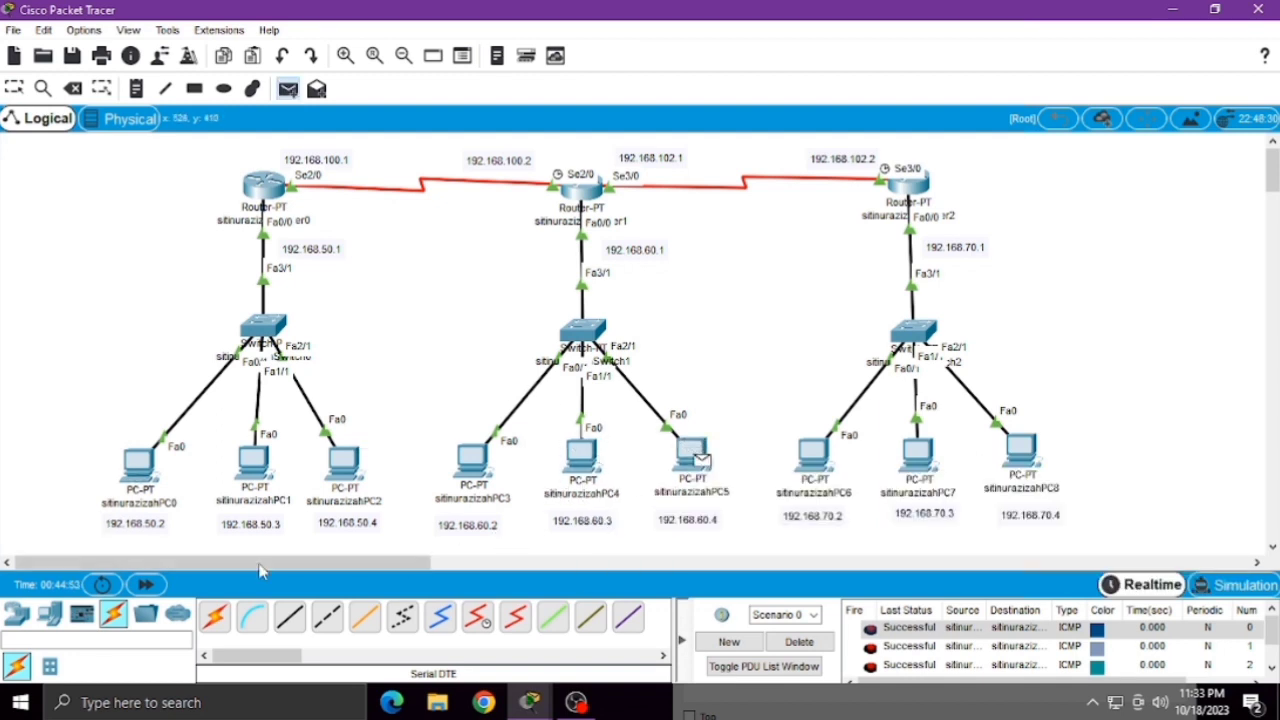
scroll(932, 660, down, 1)
scroll(932, 660, up, 1)
key(Escape)
- Open PC1's Command Prompt and ping 192.168.70.4
click(253, 460)
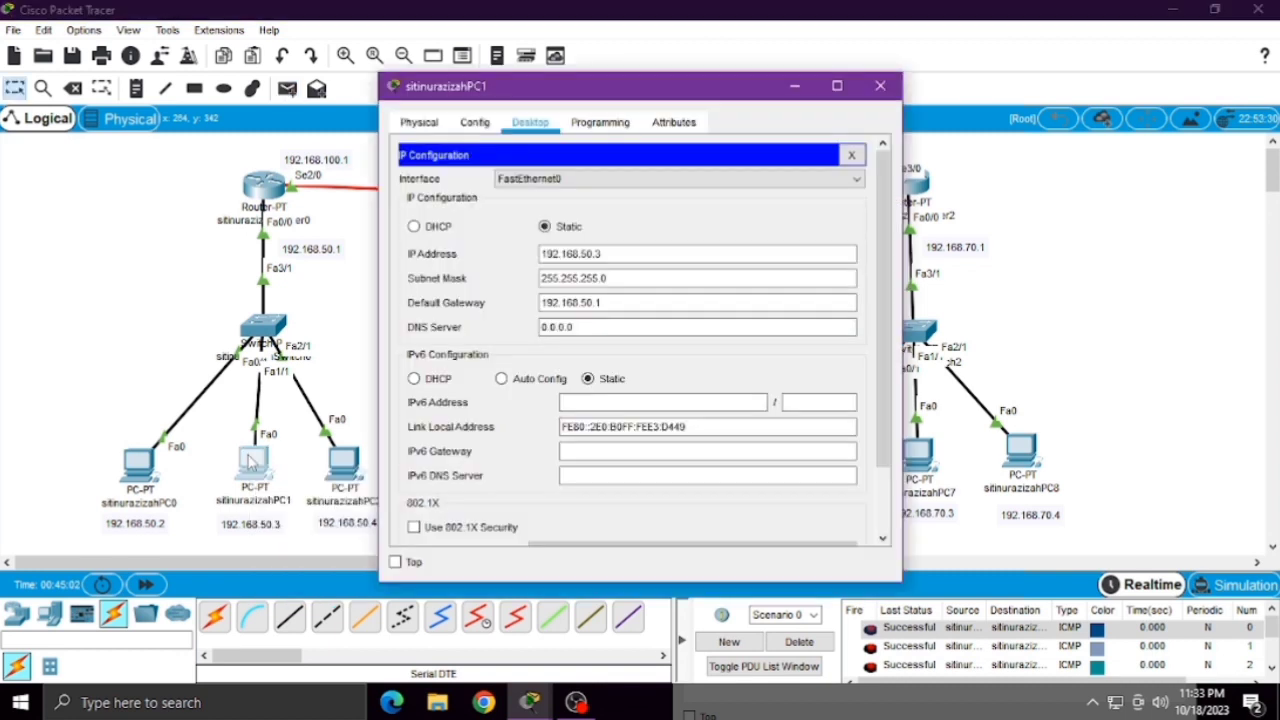
click(476, 124)
click(605, 125)
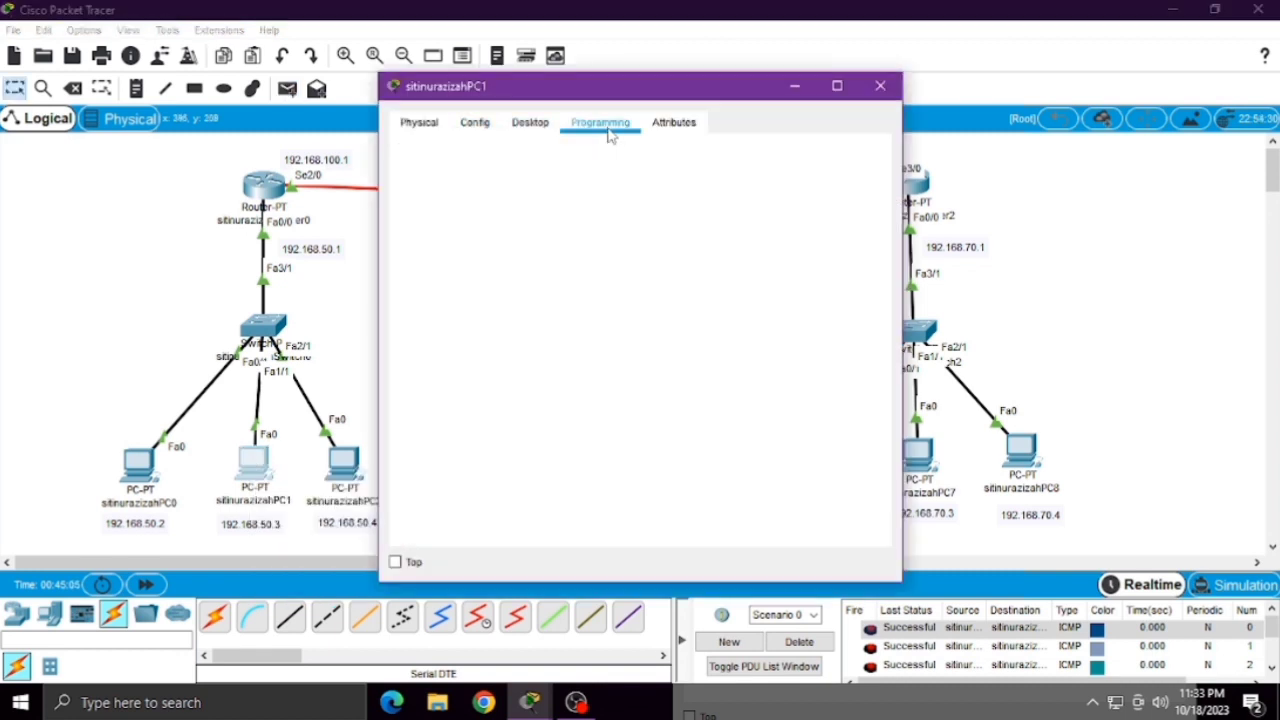
click(530, 122)
click(850, 153)
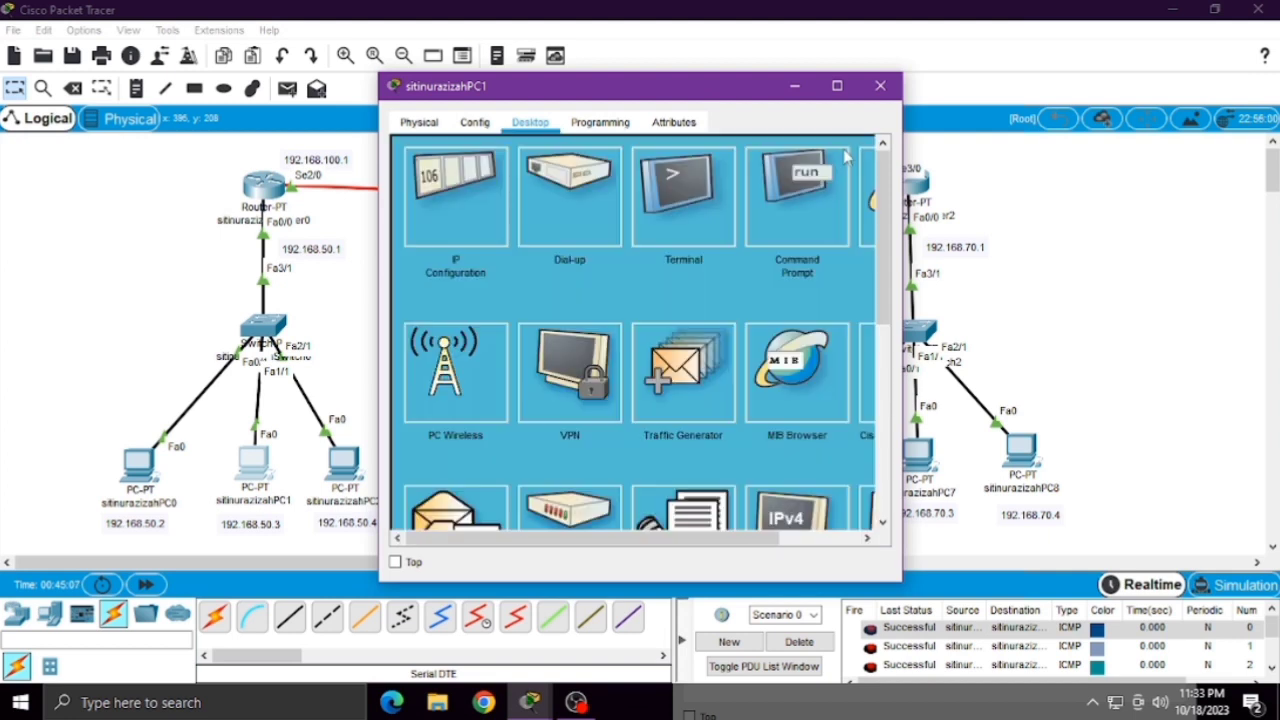
click(776, 215)
text(ping 192.168.70.4)
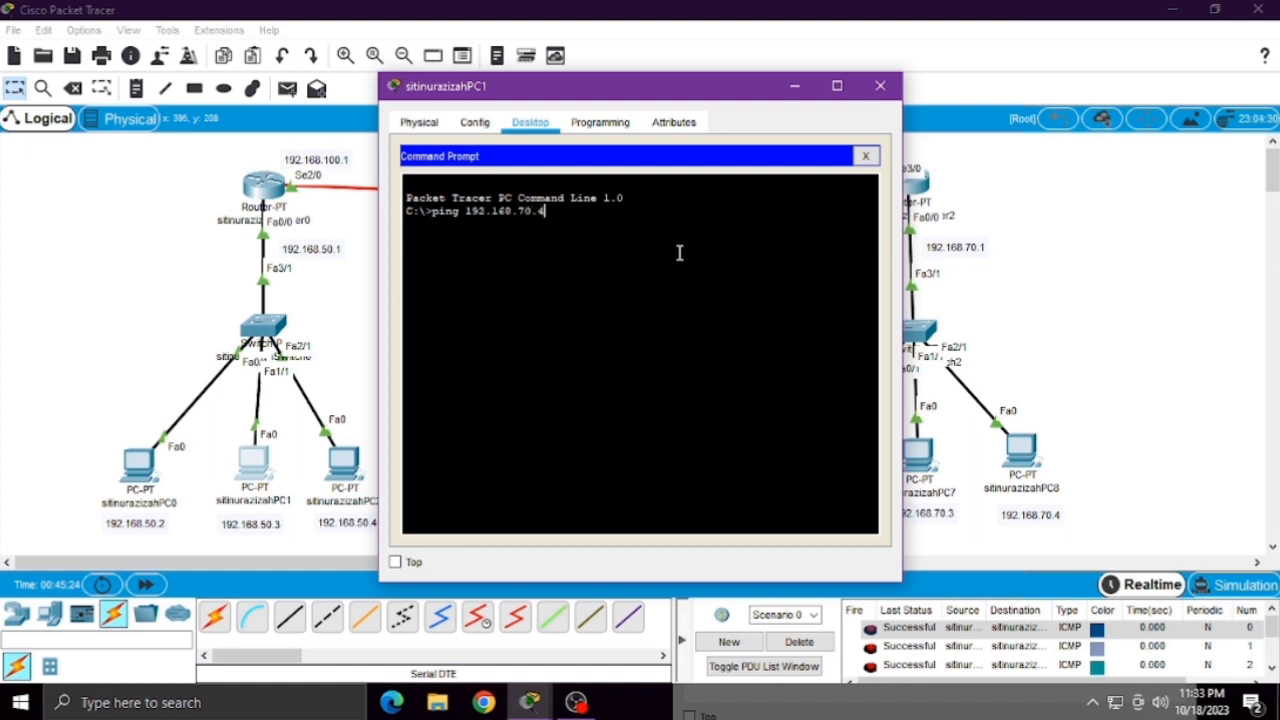
key(Return)
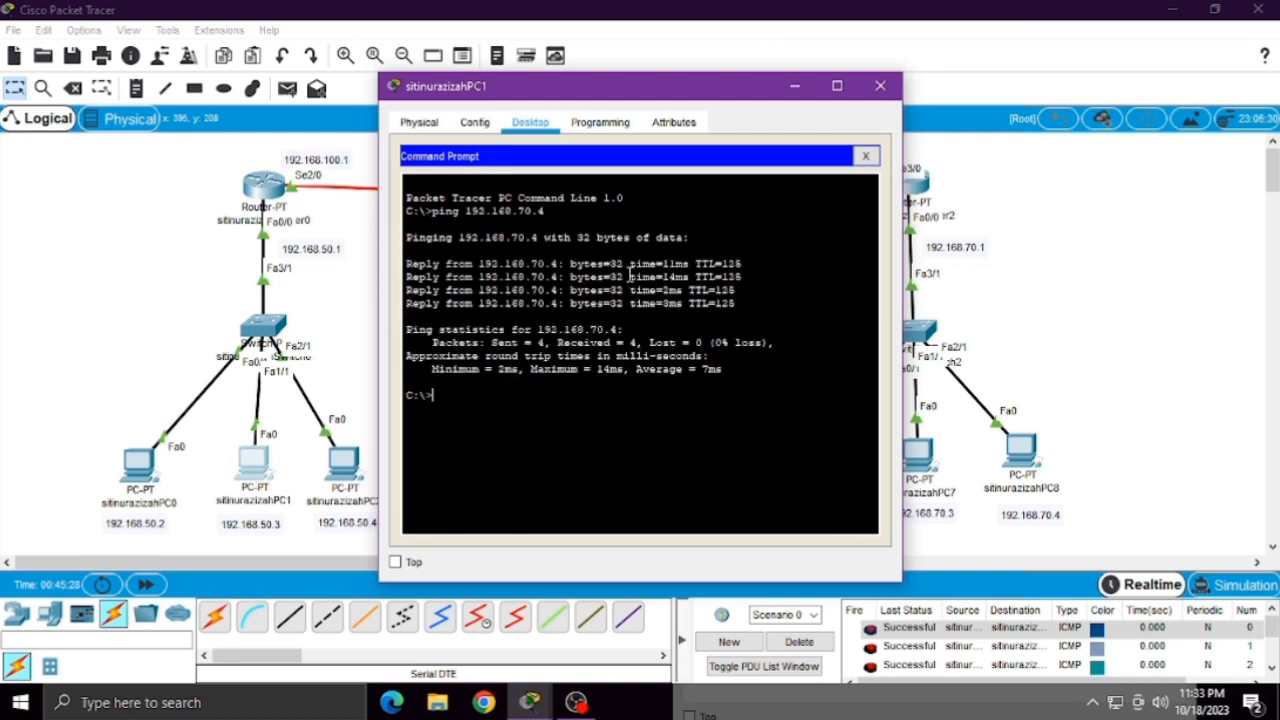
- Ping 192.168.60.2 from PC1 with its window moved aside, and return to the topology
drag(667, 77, 1020, 84)
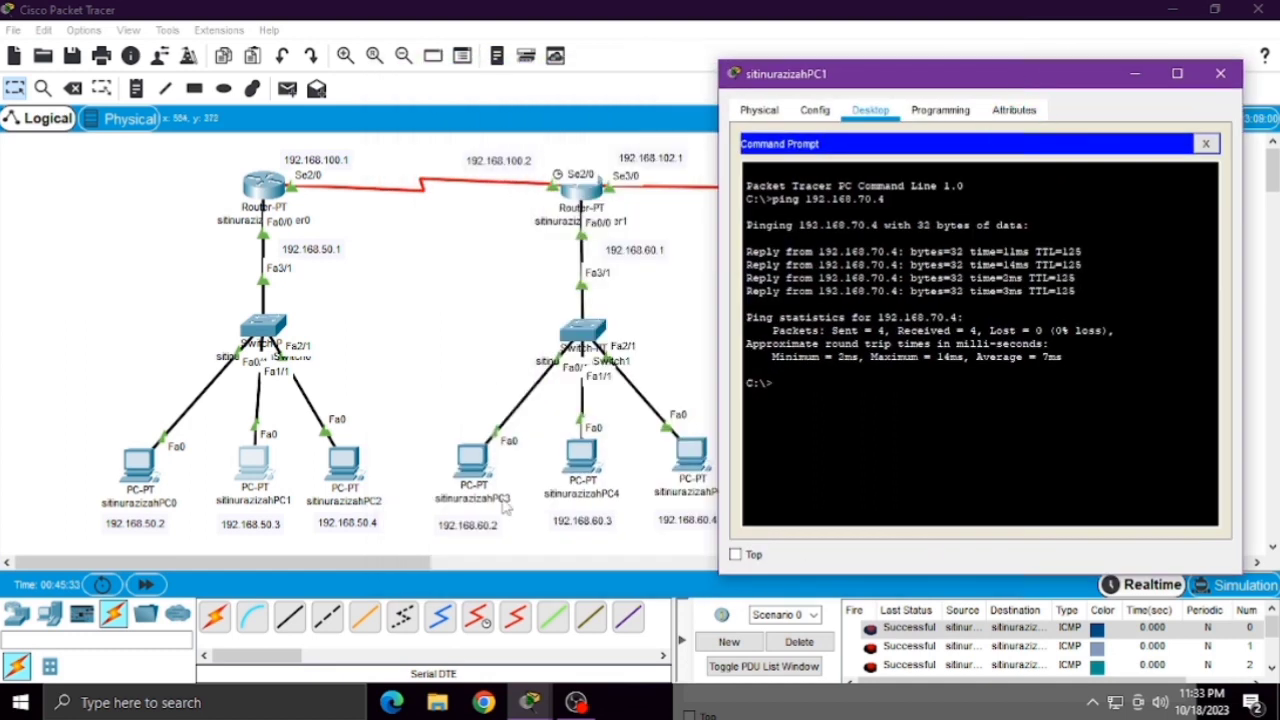
text(ng 192.168)
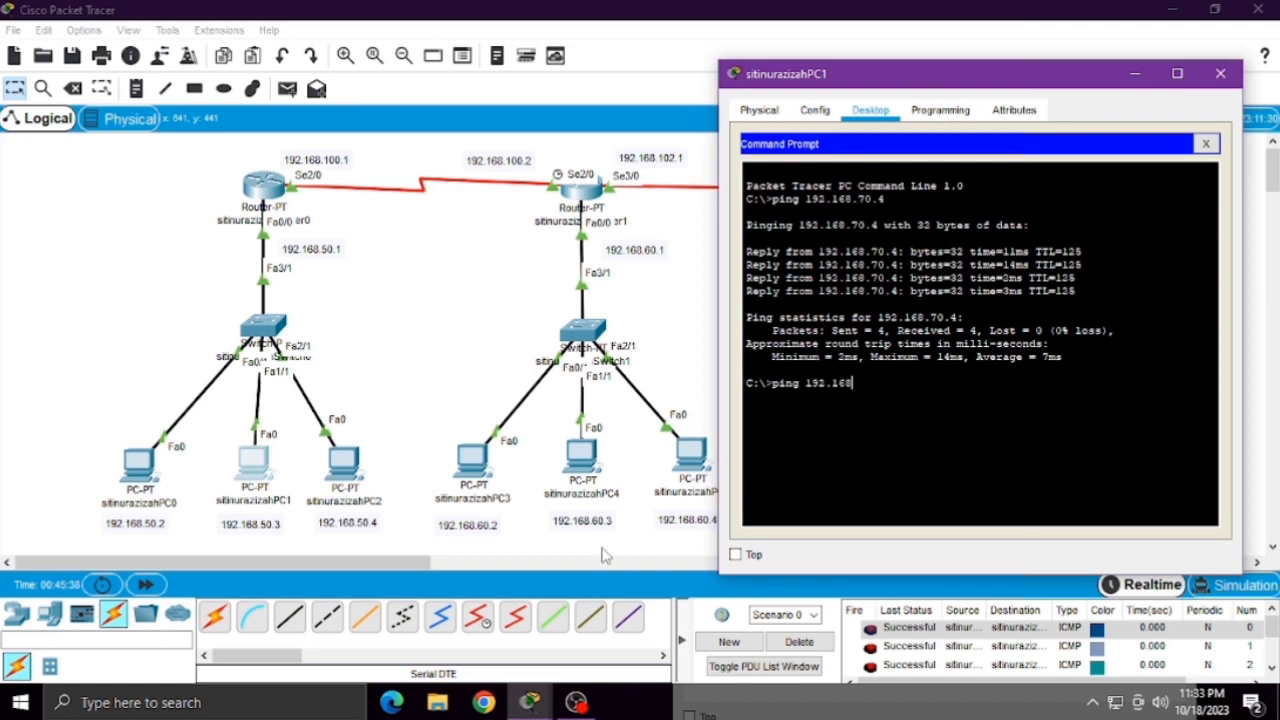
text(.60.2)
key(Return)
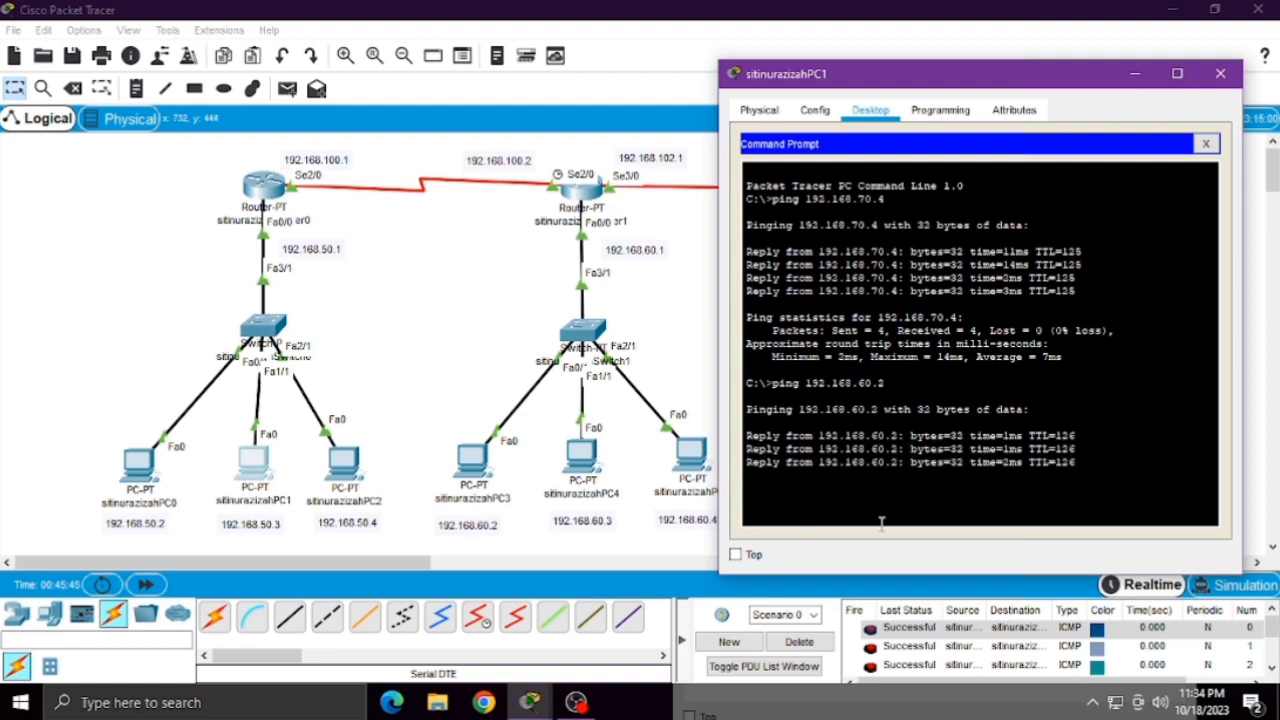
click(452, 325)
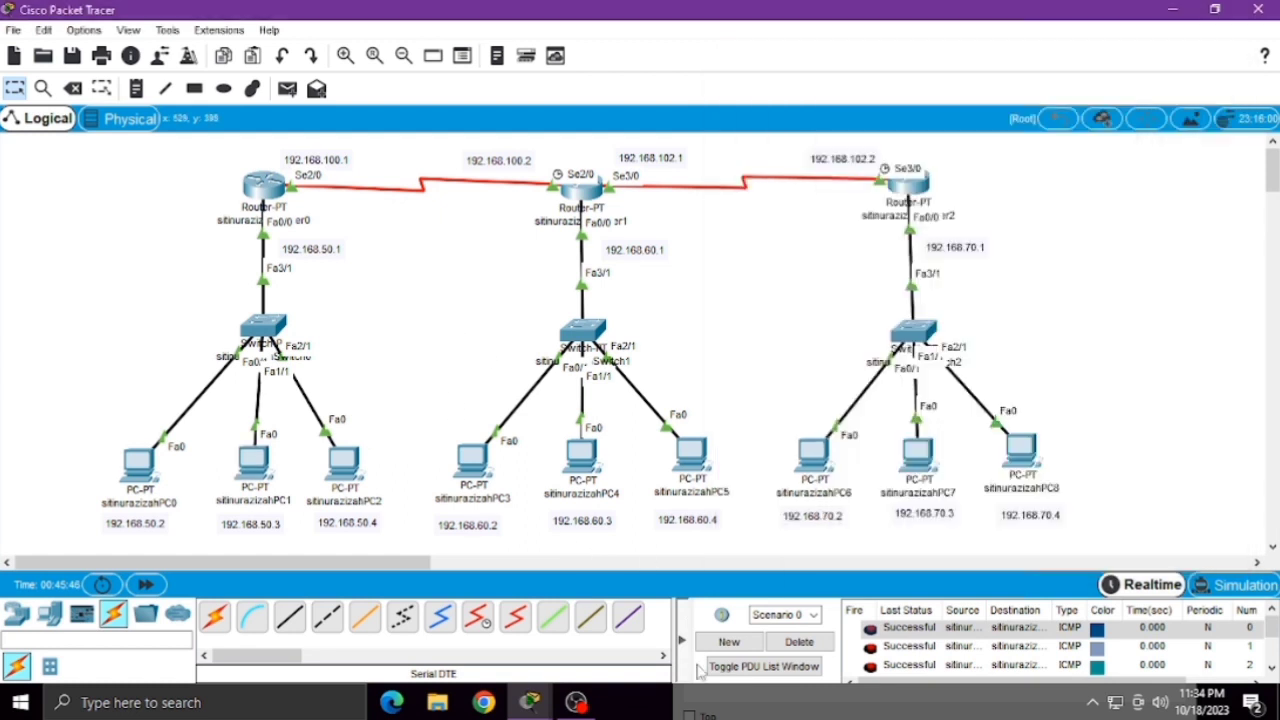